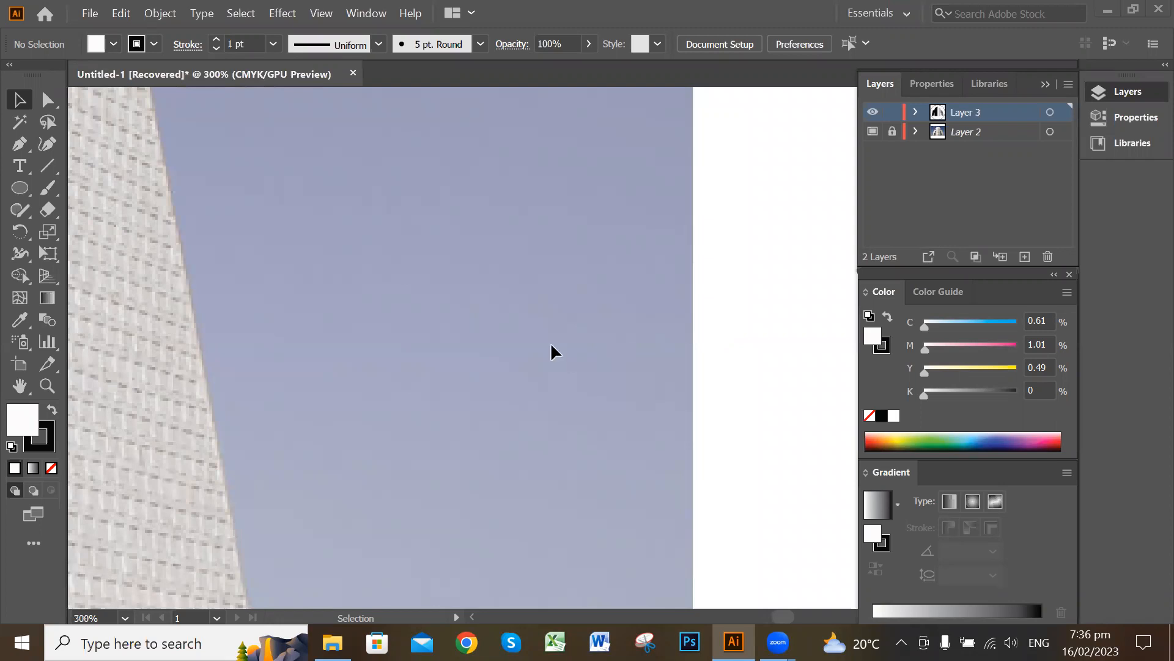
# Examine the circular dome logo and the white mausoleum photo it is based on, both close up and as a whole
pyautogui.scroll(-1, 565, 366)
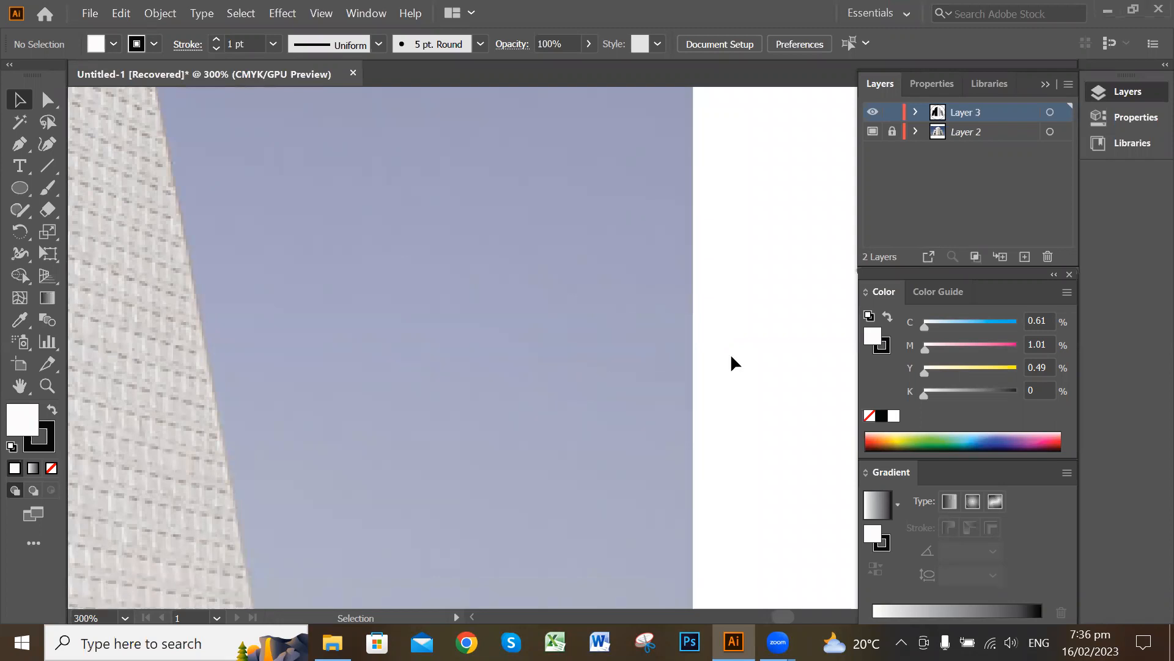
pyautogui.scroll(-4, 545, 384)
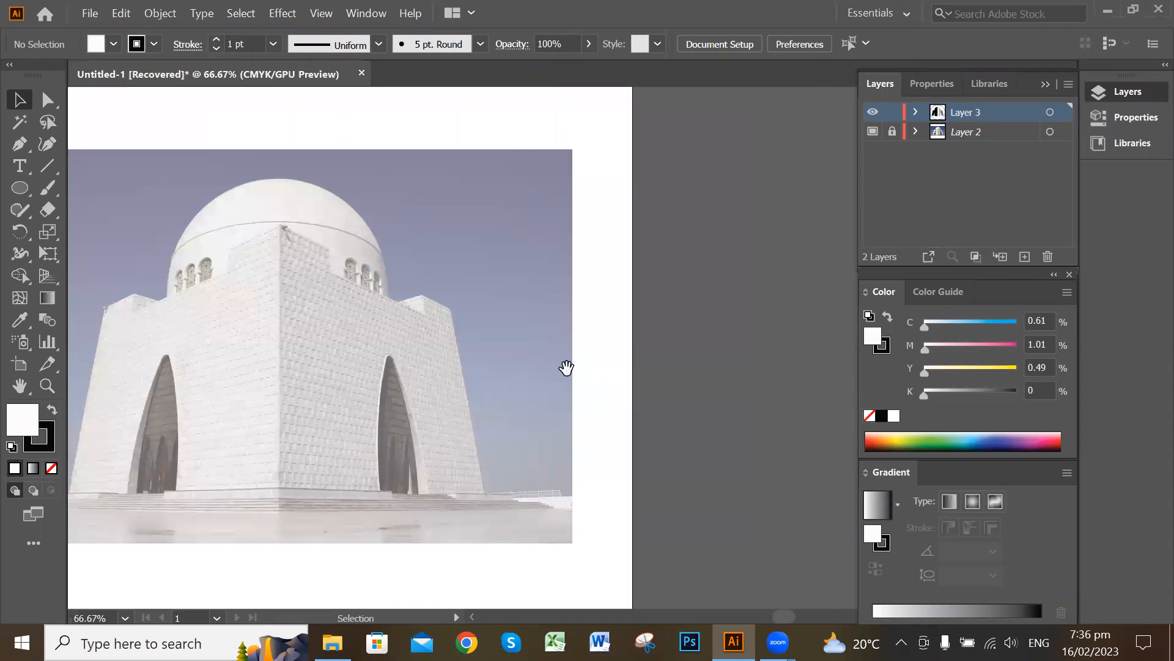
pyautogui.moveTo(566, 368); pyautogui.dragTo(691, 392)
pyautogui.moveTo(559, 333); pyautogui.dragTo(836, 438)
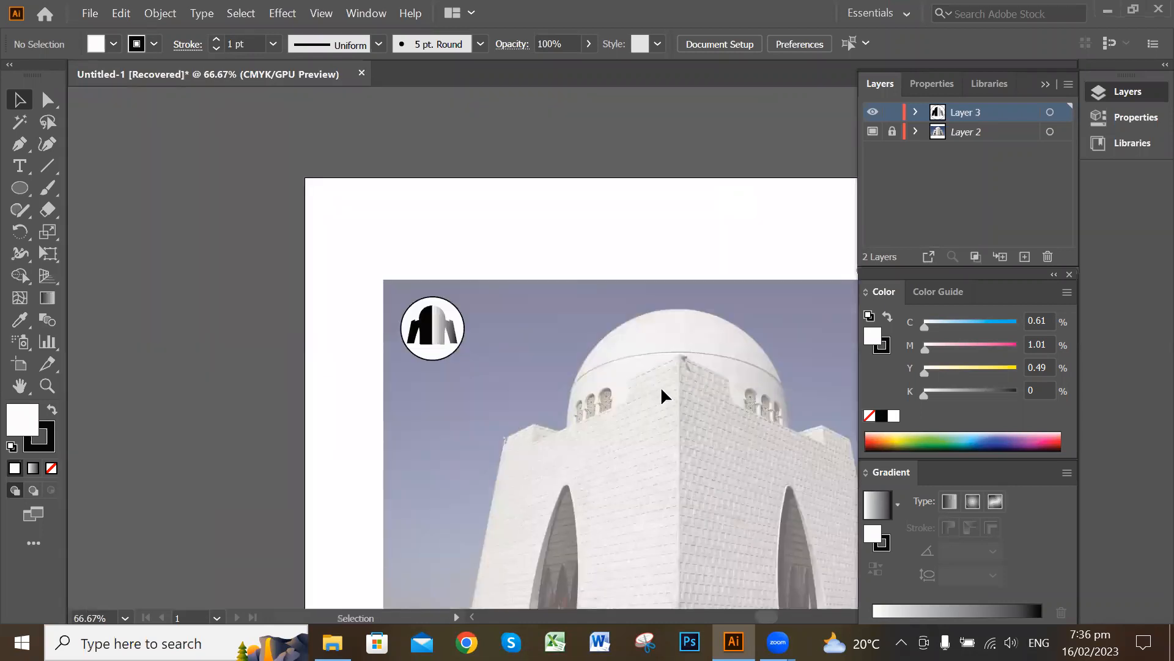
pyautogui.scroll(1, 660, 386)
pyautogui.scroll(1, 611, 382)
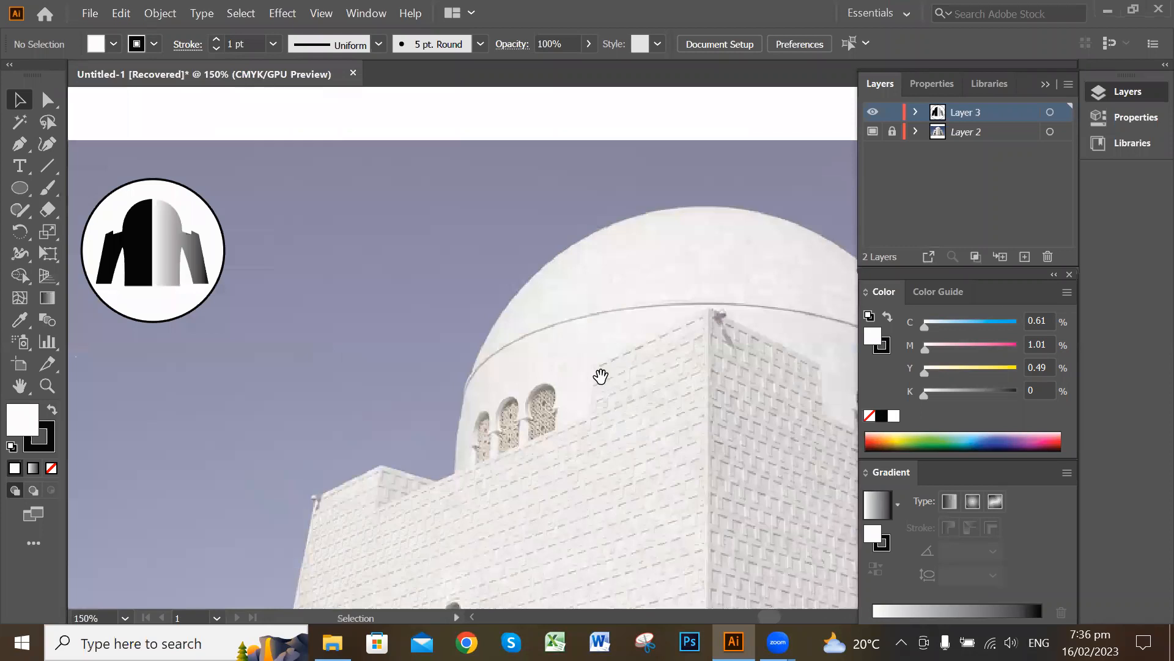
pyautogui.scroll(-1, 544, 388)
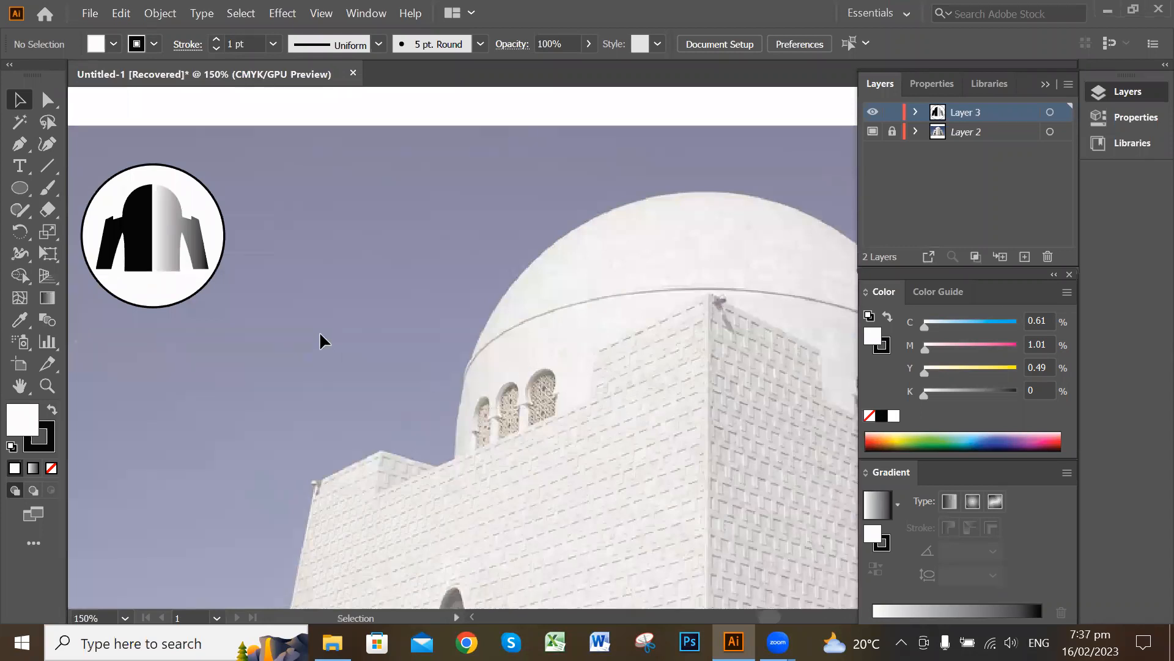
pyautogui.moveTo(316, 306); pyautogui.dragTo(485, 312)
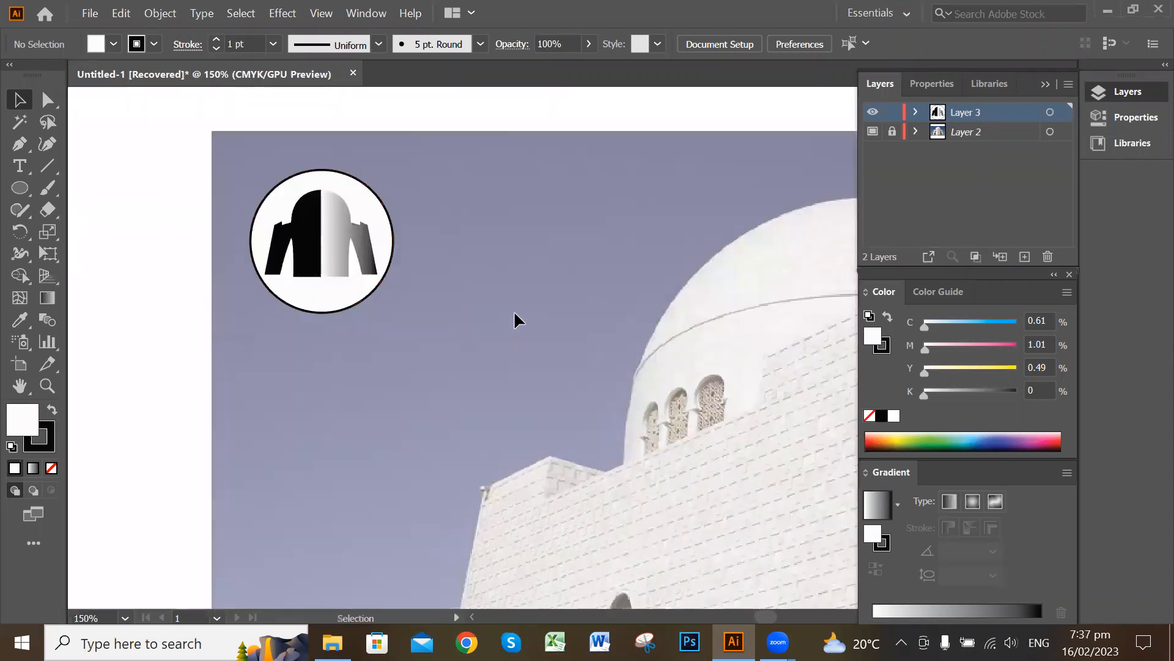
pyautogui.scroll(-2, 640, 343)
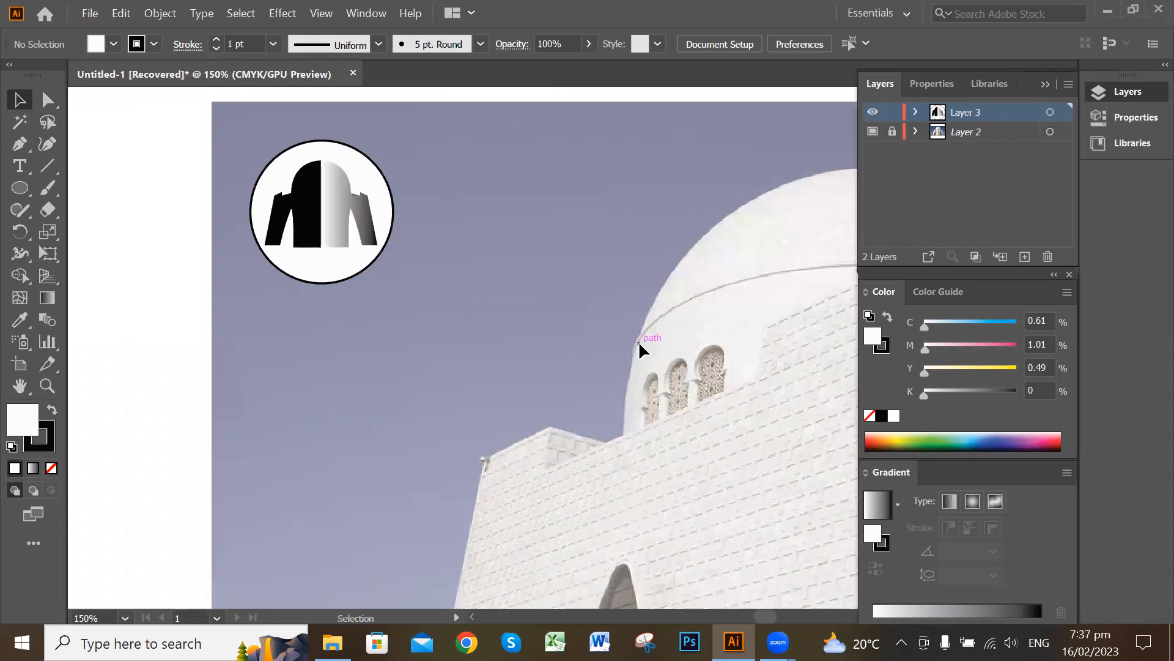
pyautogui.scroll(-1, 641, 336)
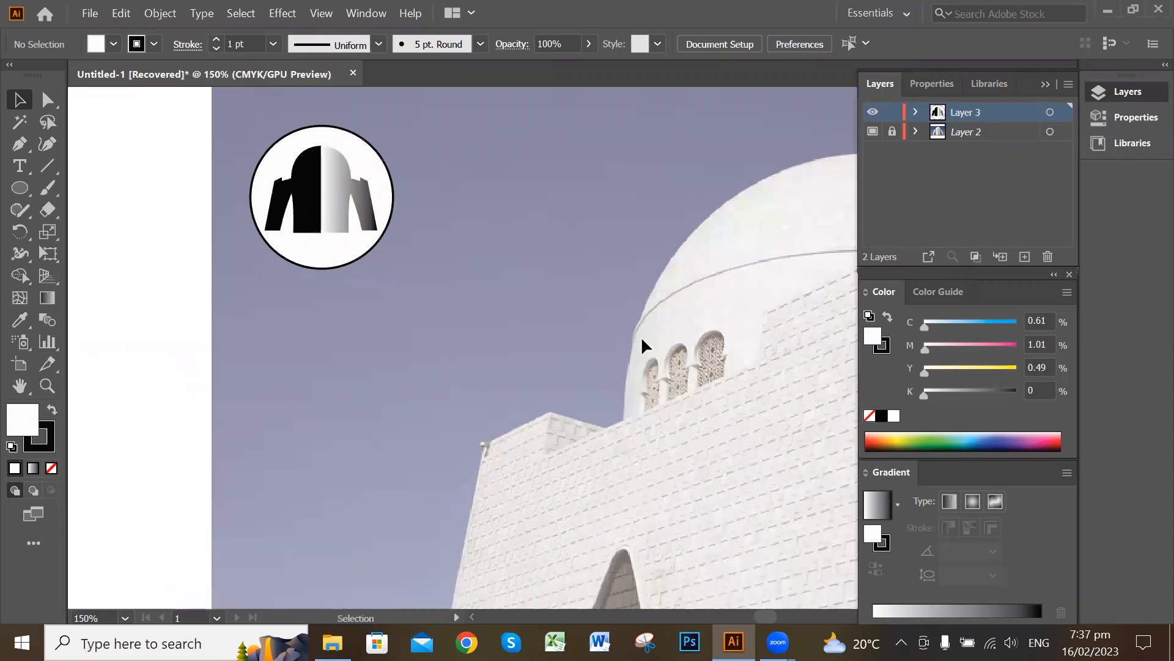
pyautogui.scroll(-2, 629, 331)
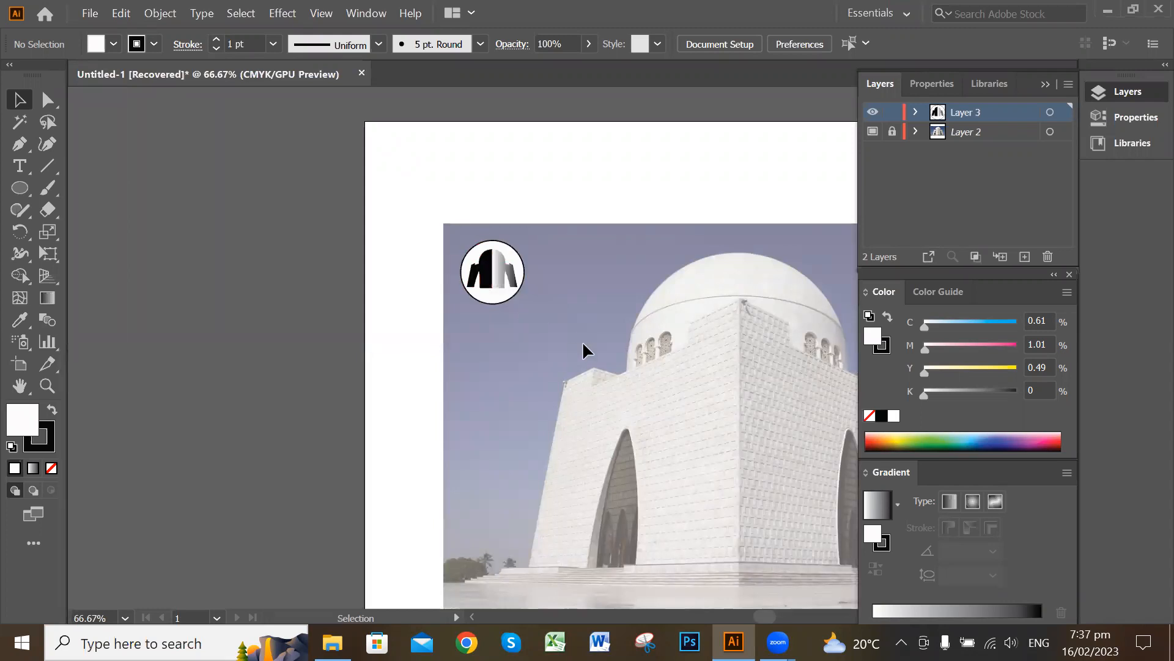
pyautogui.scroll(2, 582, 340)
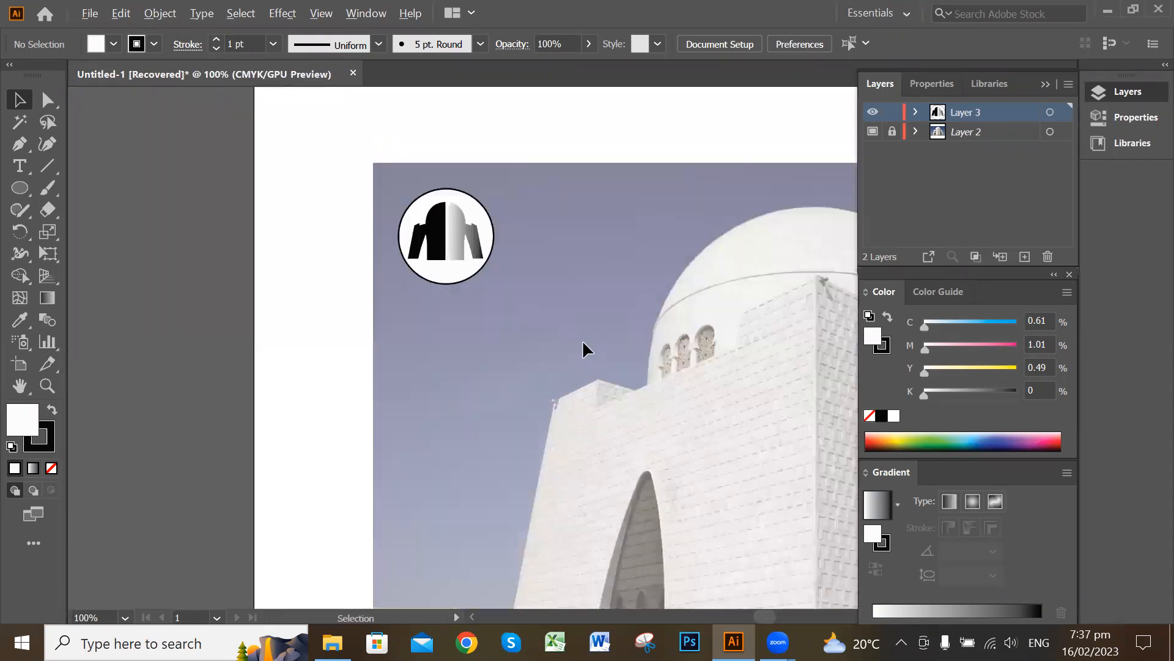
pyautogui.scroll(2, 567, 308)
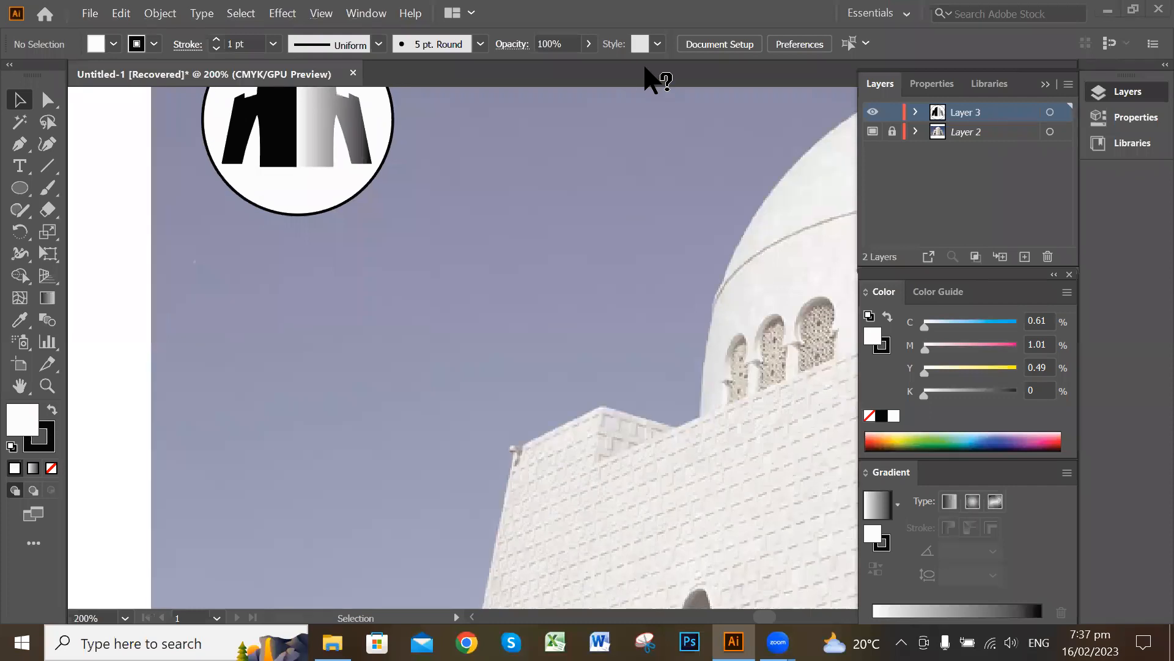
pyautogui.scroll(3, 587, 232)
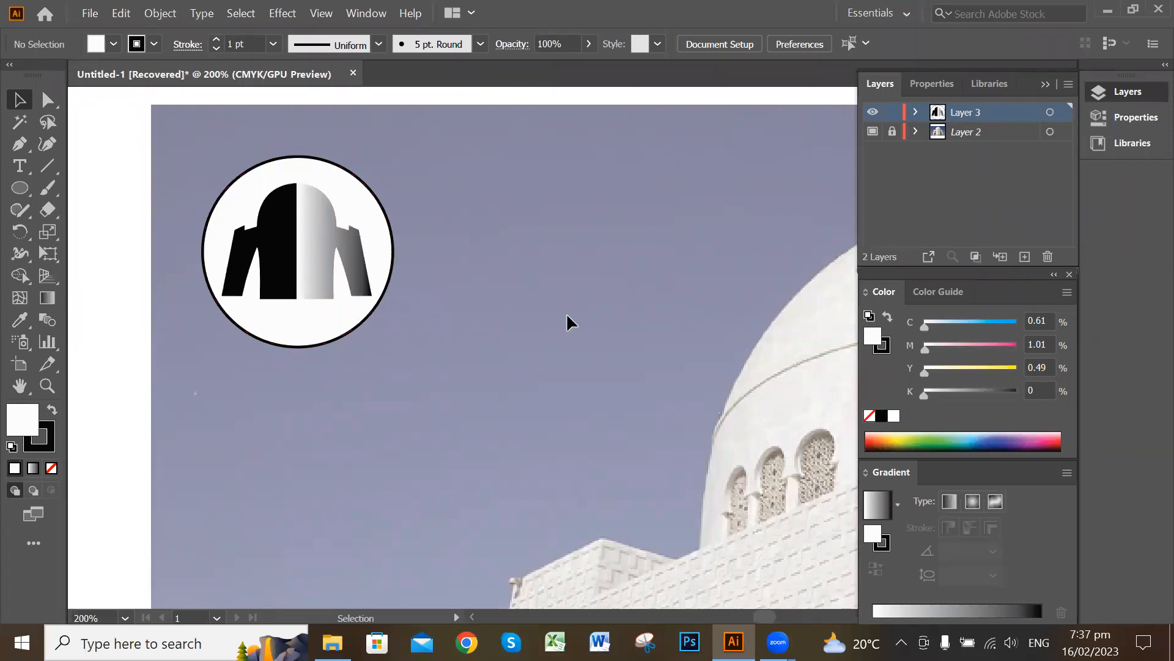
pyautogui.scroll(-2, 511, 365)
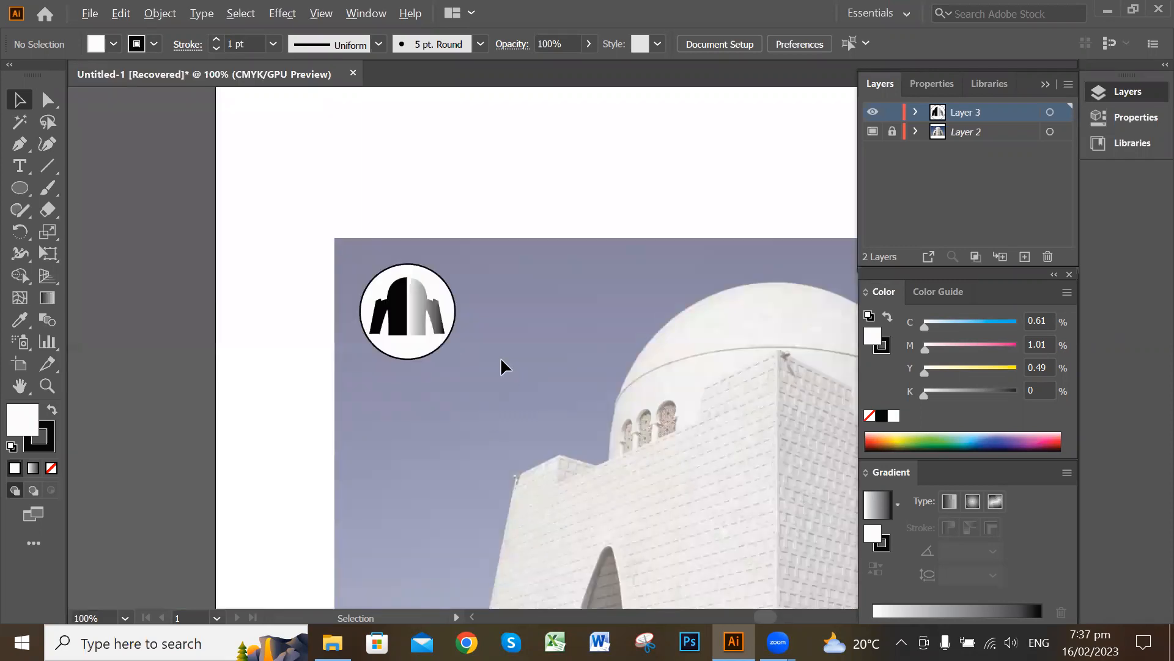
pyautogui.scroll(-1, 500, 366)
pyautogui.moveTo(604, 435); pyautogui.dragTo(418, 301)
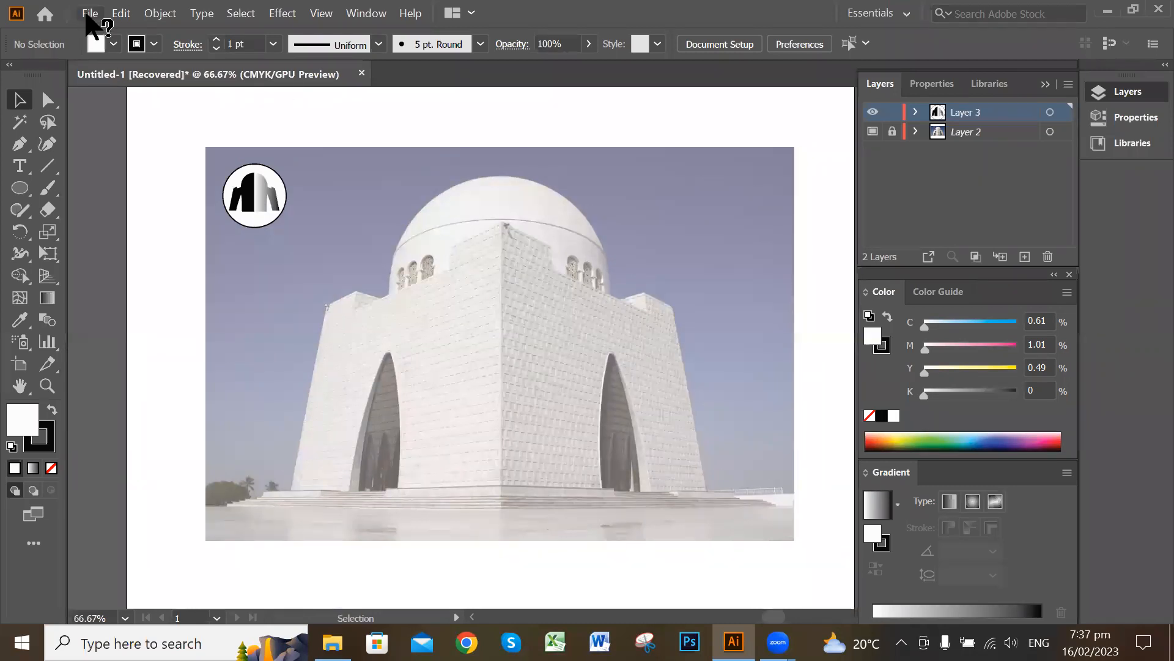
# Create a new blank A4 portrait document in CMYK color mode
pyautogui.click(86, 14)
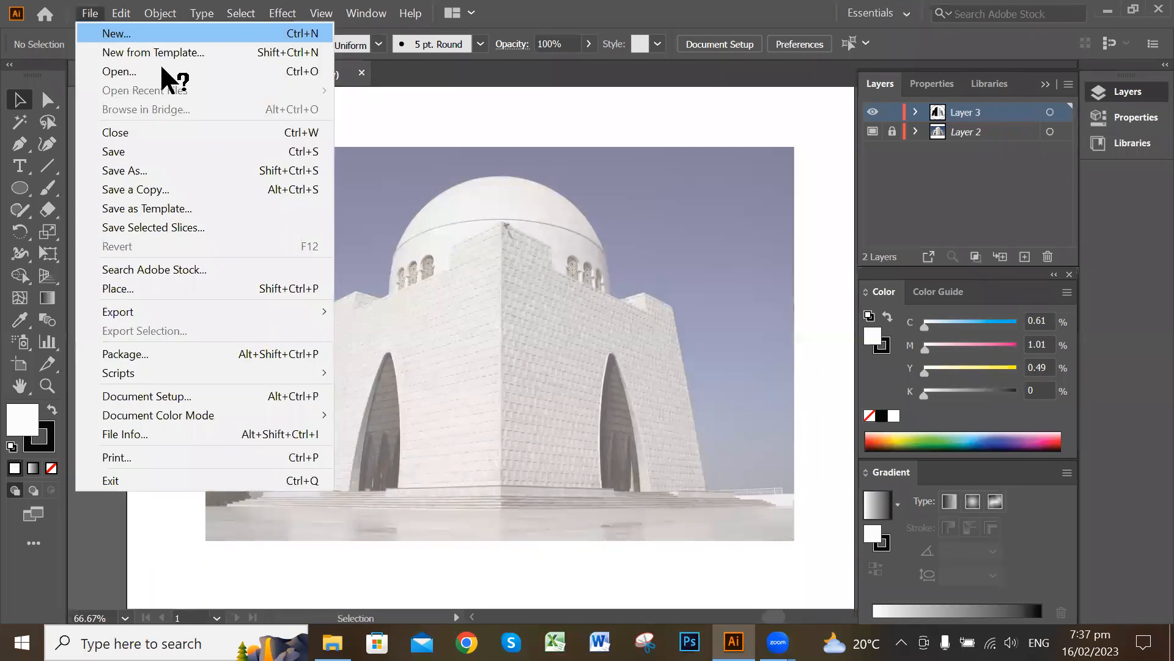
pyautogui.click(97, 16)
pyautogui.click(96, 16)
pyautogui.click(101, 33)
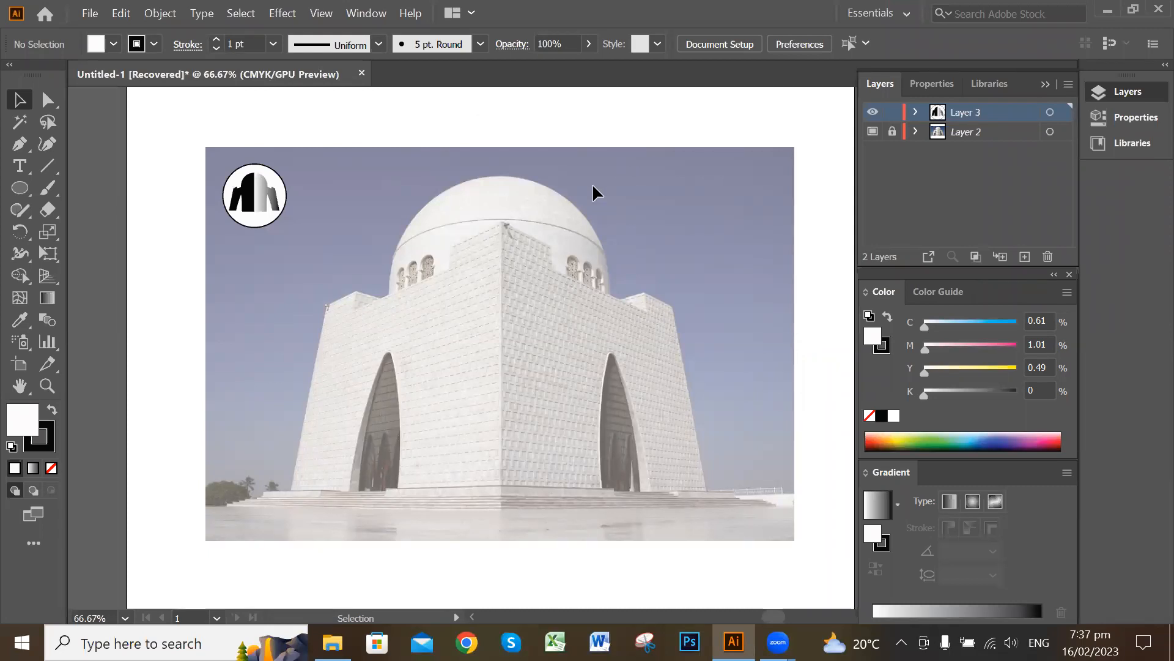
pyautogui.hotkey('ctrl', 'n')
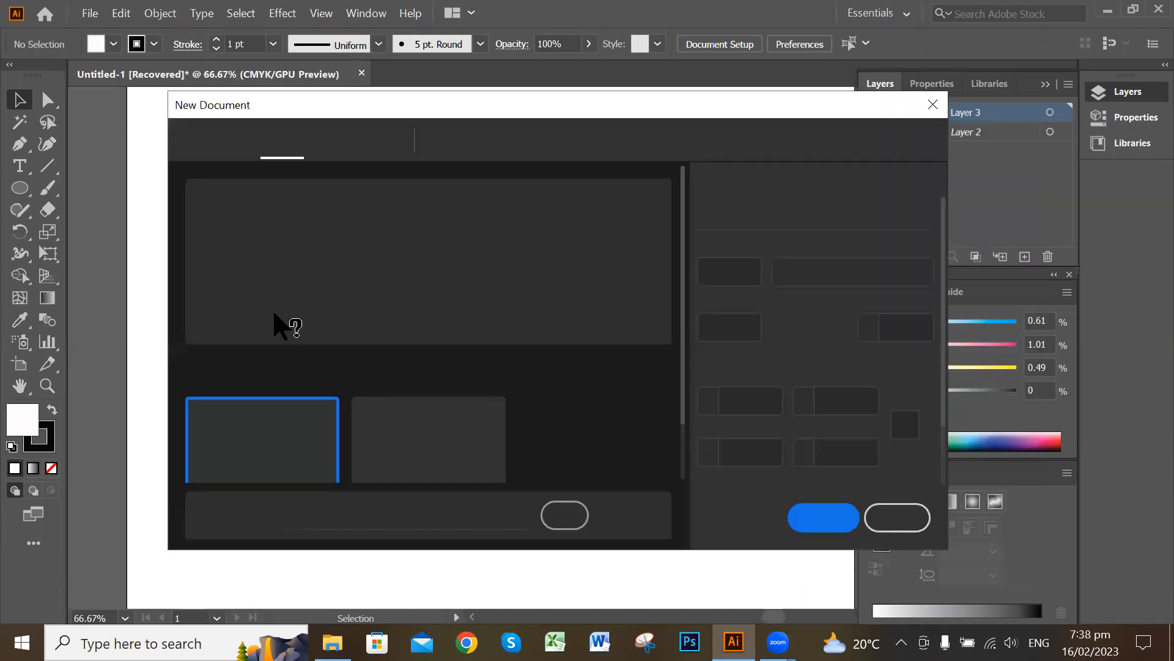
pyautogui.scroll(-1, 485, 367)
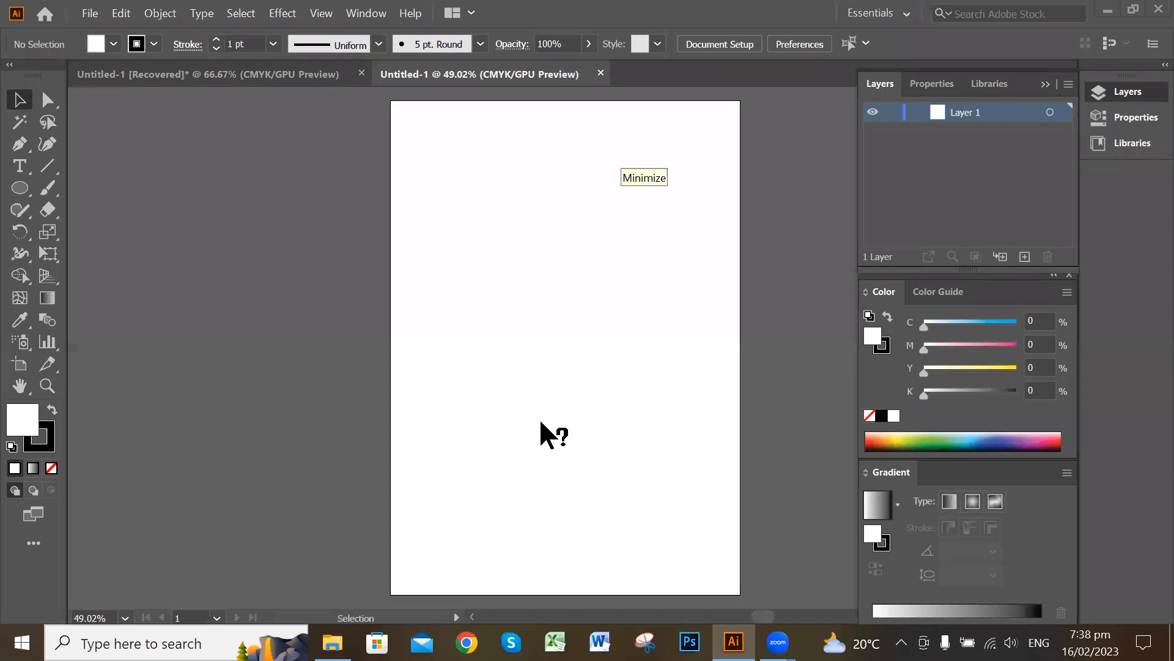
# Return to the recovered document and review the circular logo beside the mausoleum photo
pyautogui.click(236, 79)
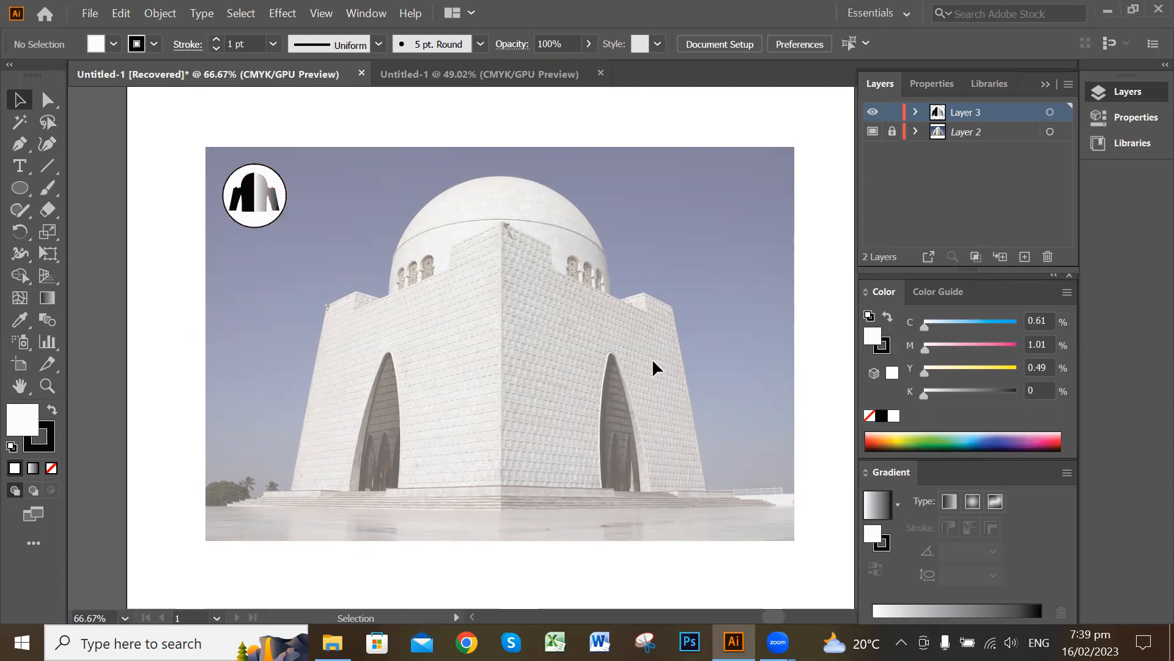
pyautogui.scroll(2, 651, 359)
pyautogui.moveTo(272, 280); pyautogui.dragTo(592, 372)
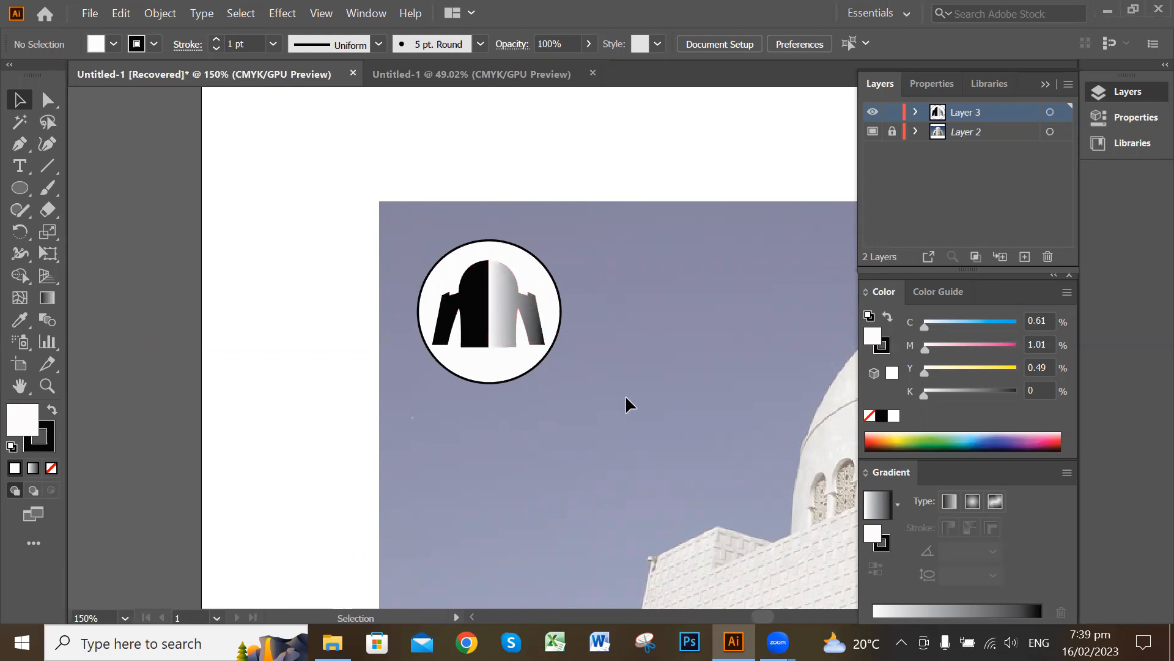
pyautogui.scroll(-1, 625, 394)
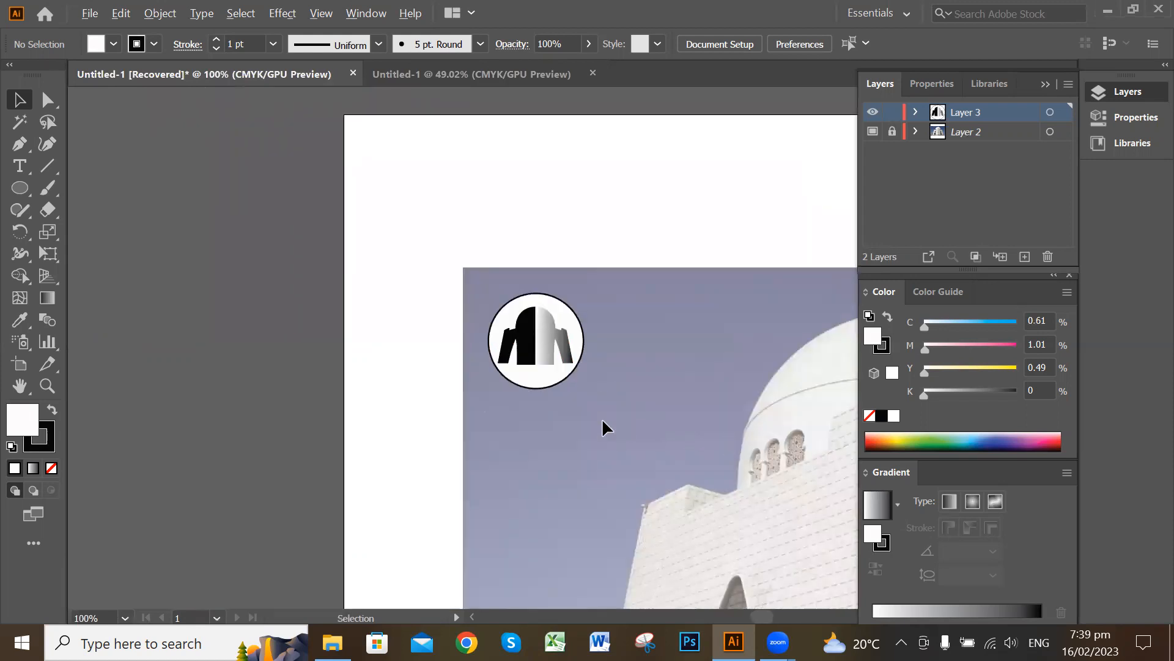
pyautogui.scroll(-1, 602, 417)
pyautogui.moveTo(708, 480); pyautogui.dragTo(382, 338)
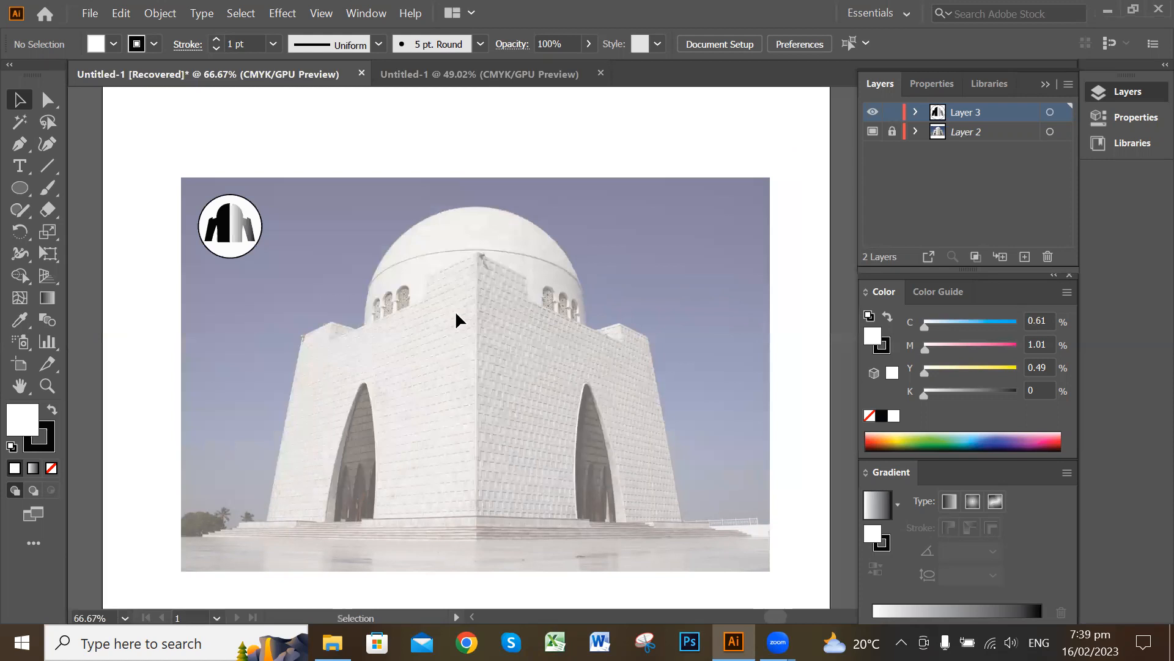
# Switch to the new blank document and start editing its artboard from Document Setup
pyautogui.click(444, 74)
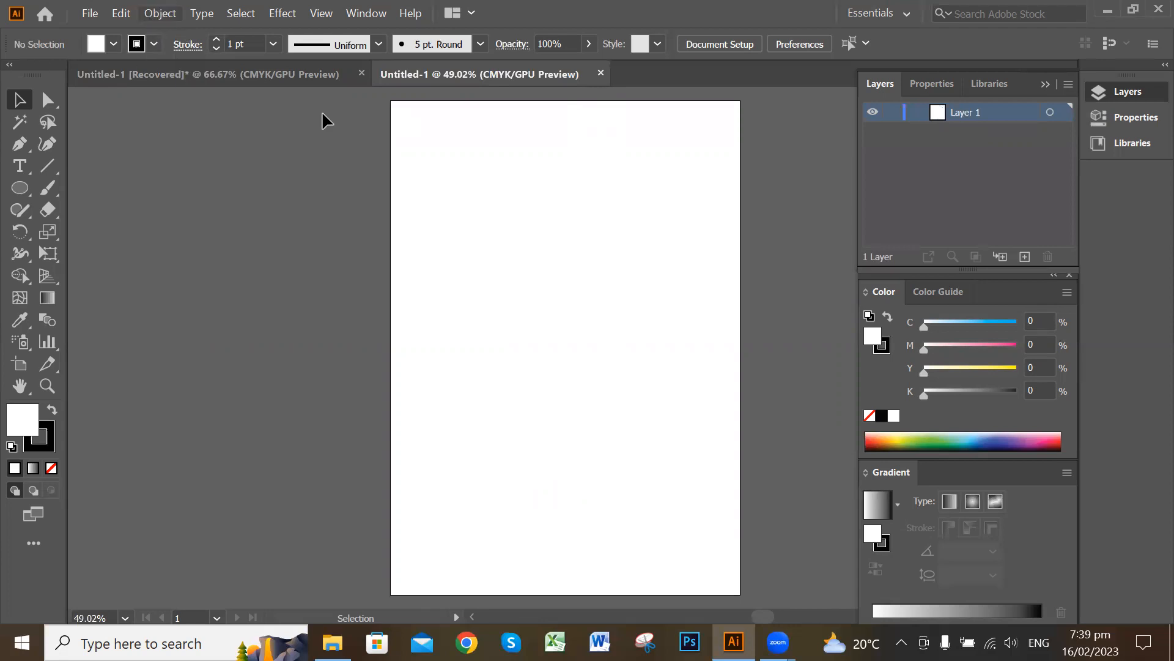
pyautogui.click(89, 9)
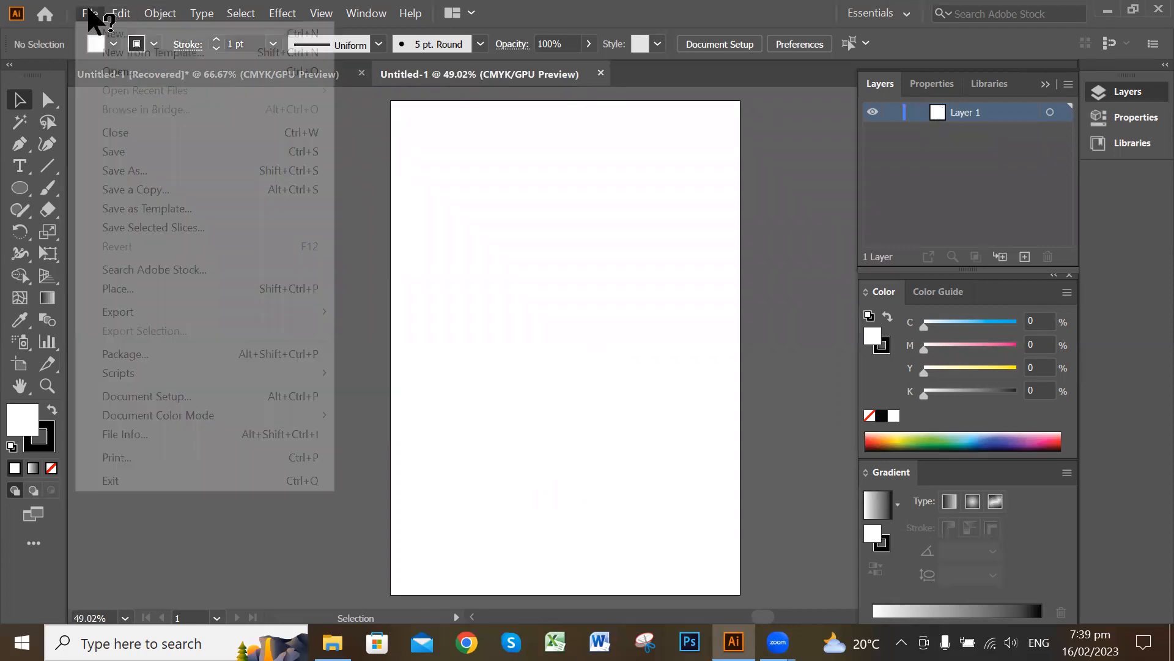
pyautogui.click(109, 12)
pyautogui.click(89, 13)
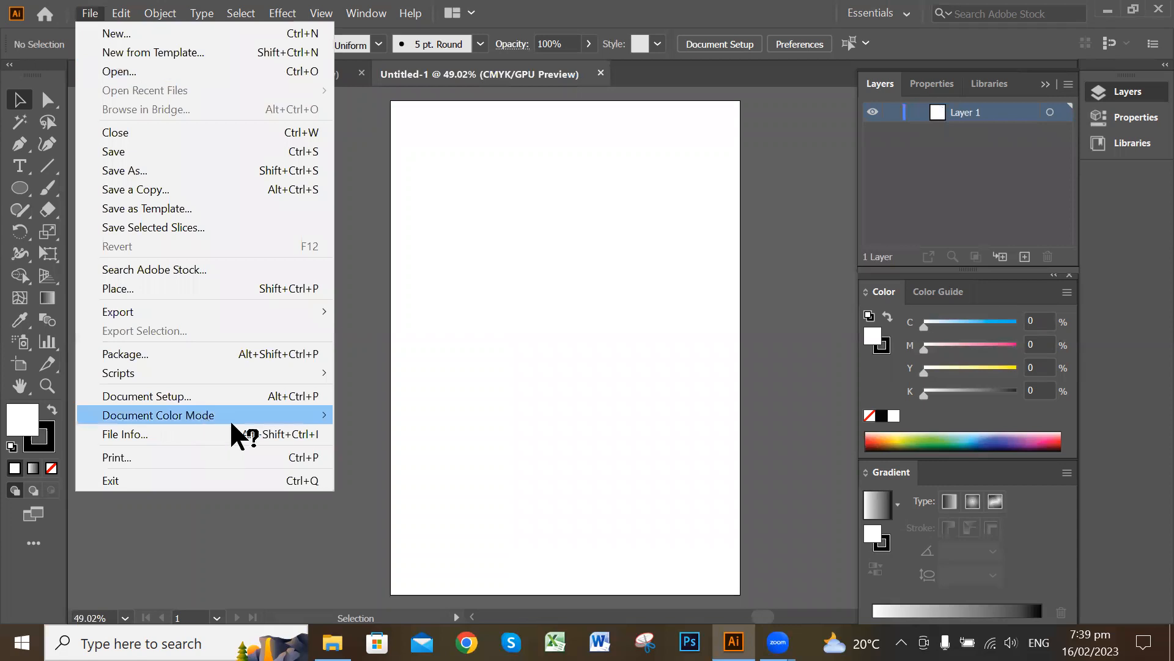
pyautogui.click(243, 394)
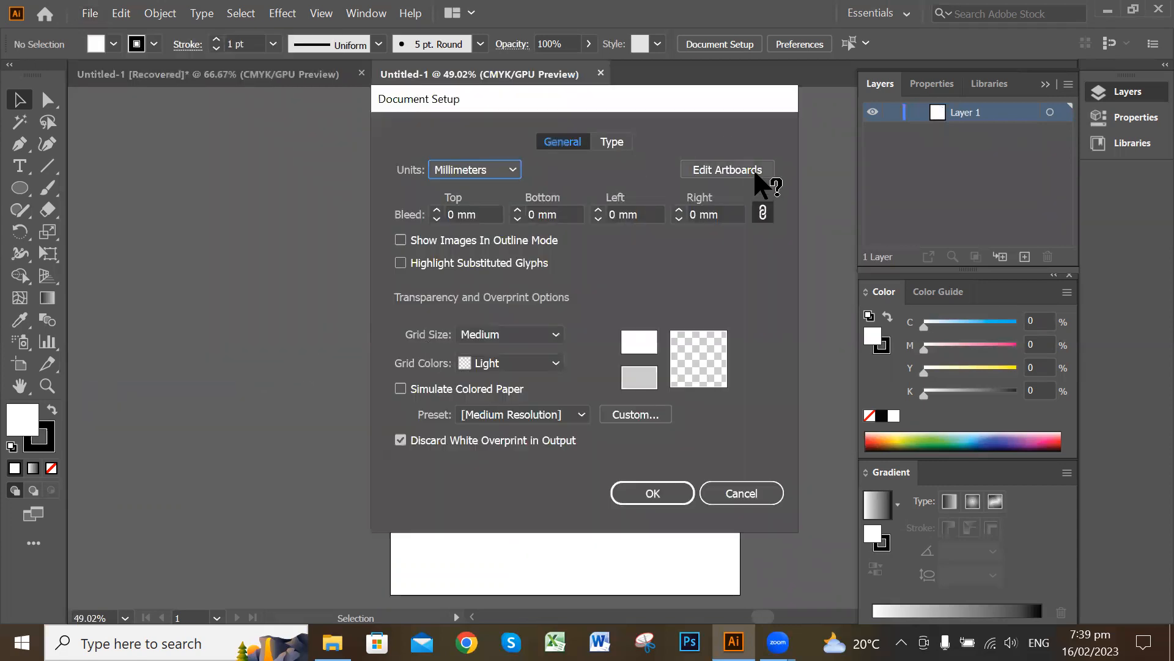
pyautogui.click(756, 172)
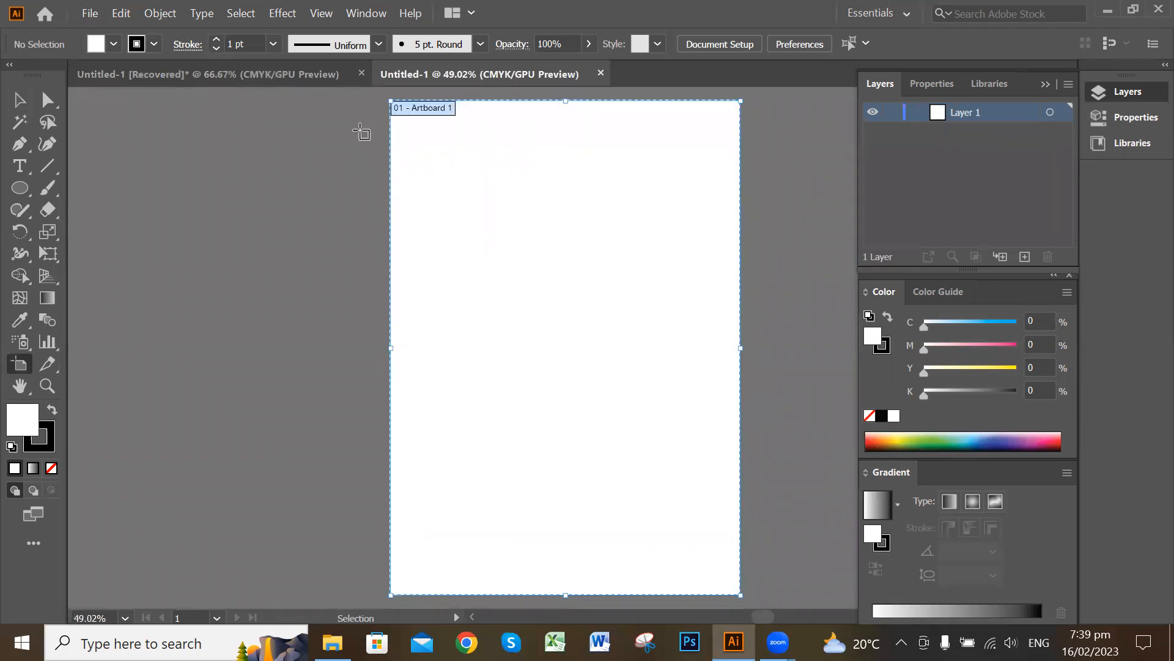
# Widen the artboard on both sides to about 389 mm, then leave artboard editing with the Selection tool
pyautogui.click(725, 412)
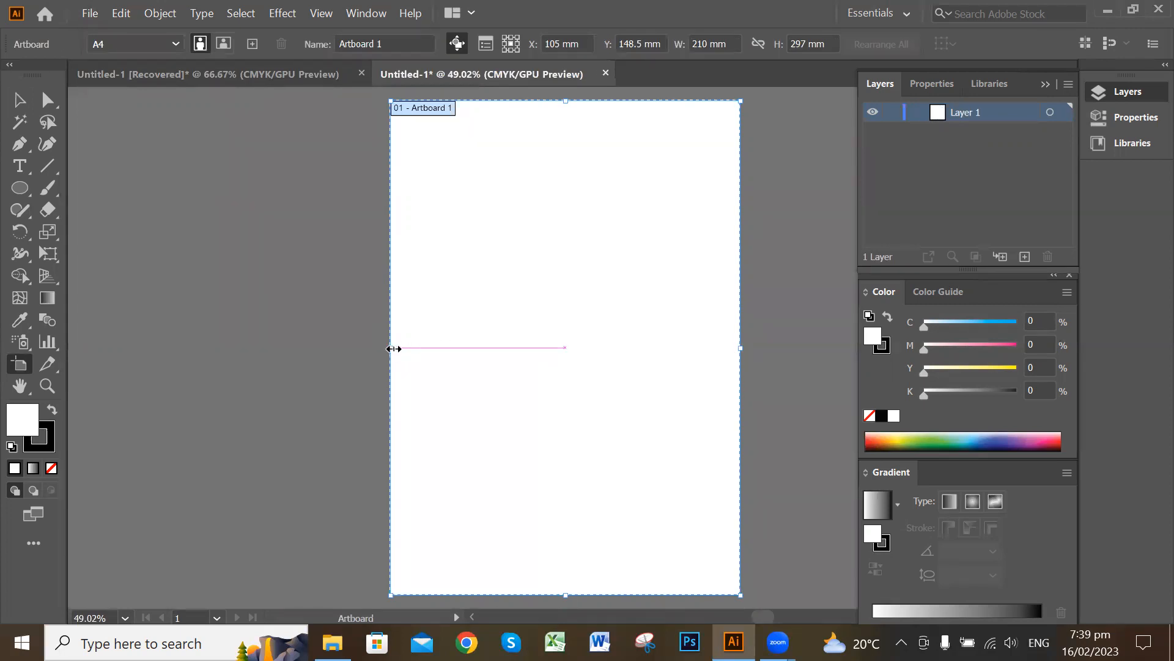
pyautogui.moveTo(387, 349); pyautogui.dragTo(319, 349)
pyautogui.click(392, 348)
pyautogui.moveTo(392, 347); pyautogui.dragTo(149, 348)
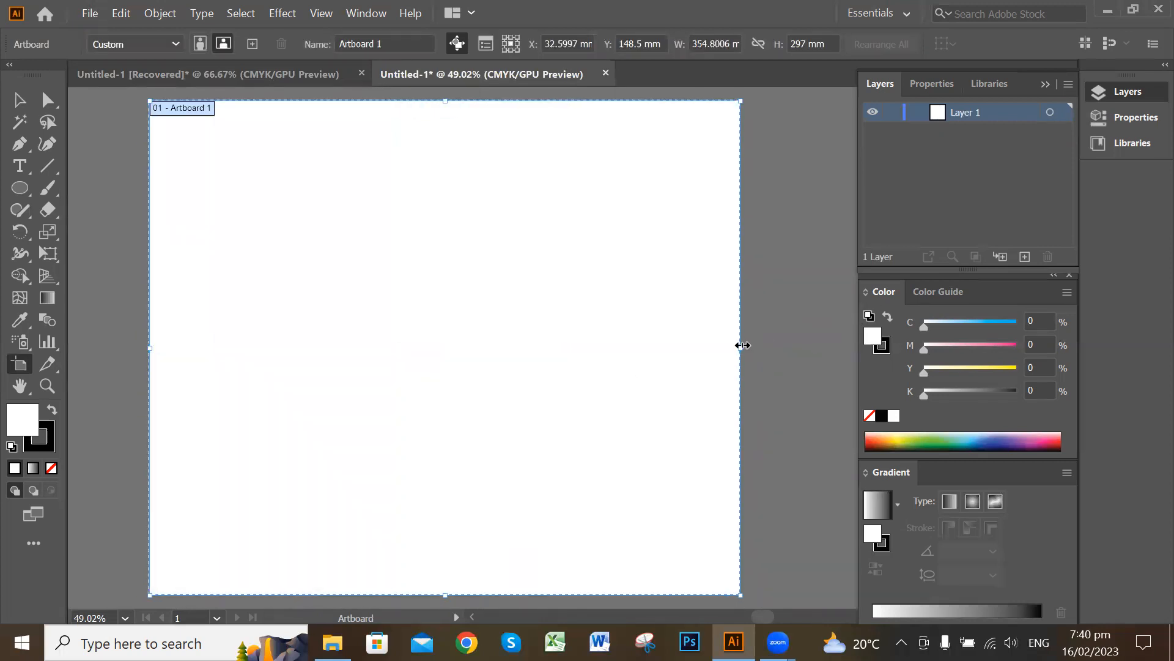
pyautogui.moveTo(740, 347); pyautogui.dragTo(796, 349)
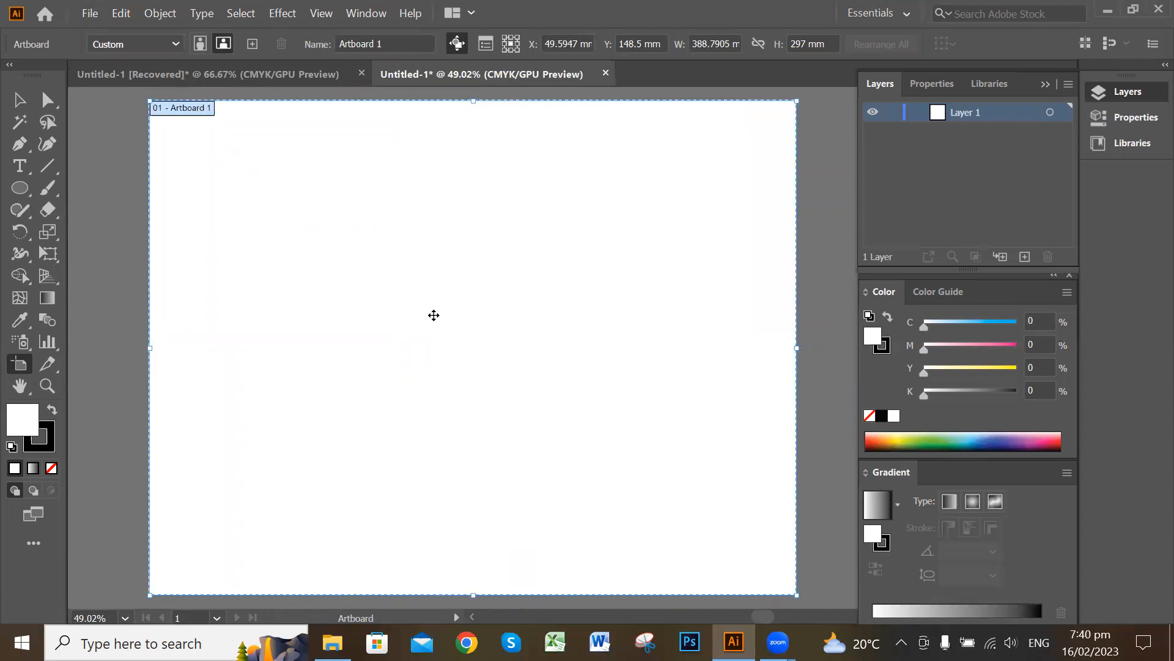
pyautogui.click(807, 273)
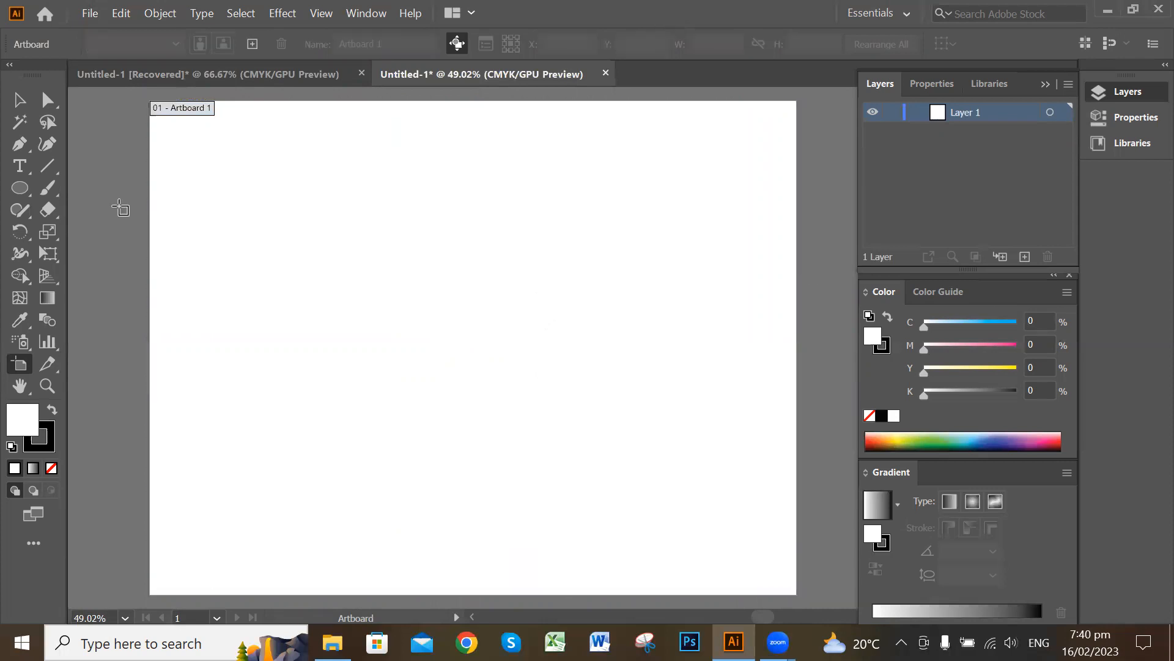
pyautogui.click(19, 101)
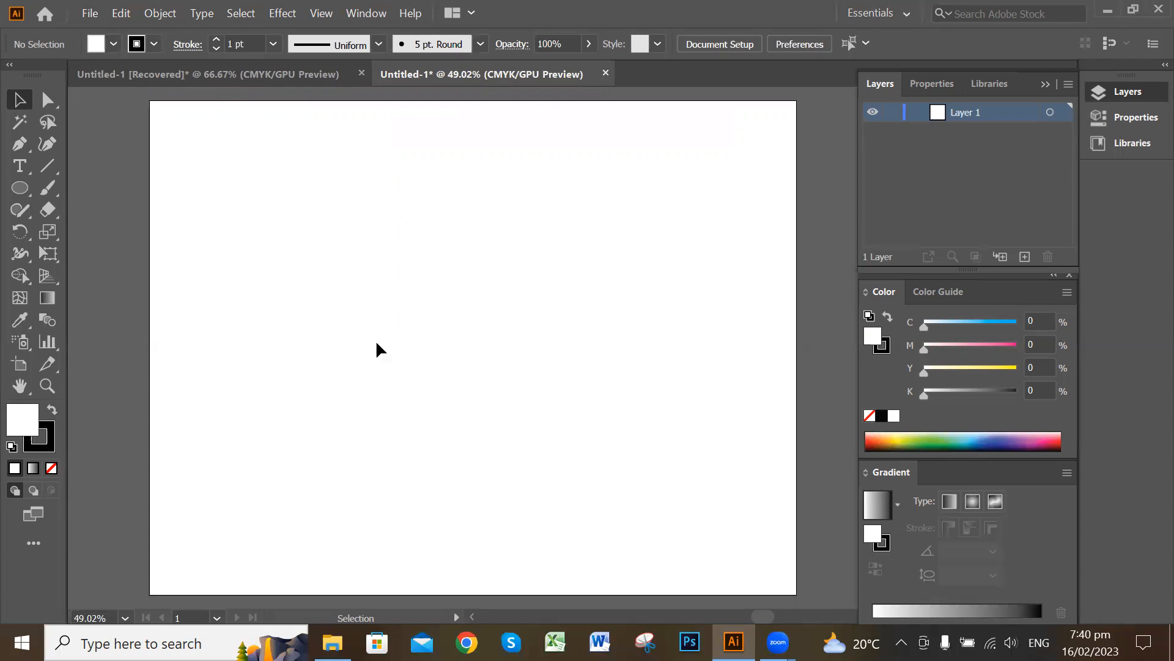
# Switch to File Explorer, look for the mausoleum photo, and select Who-Designed-Quaid-e-Azam-Tomb in the Desktop folder
pyautogui.click(332, 643)
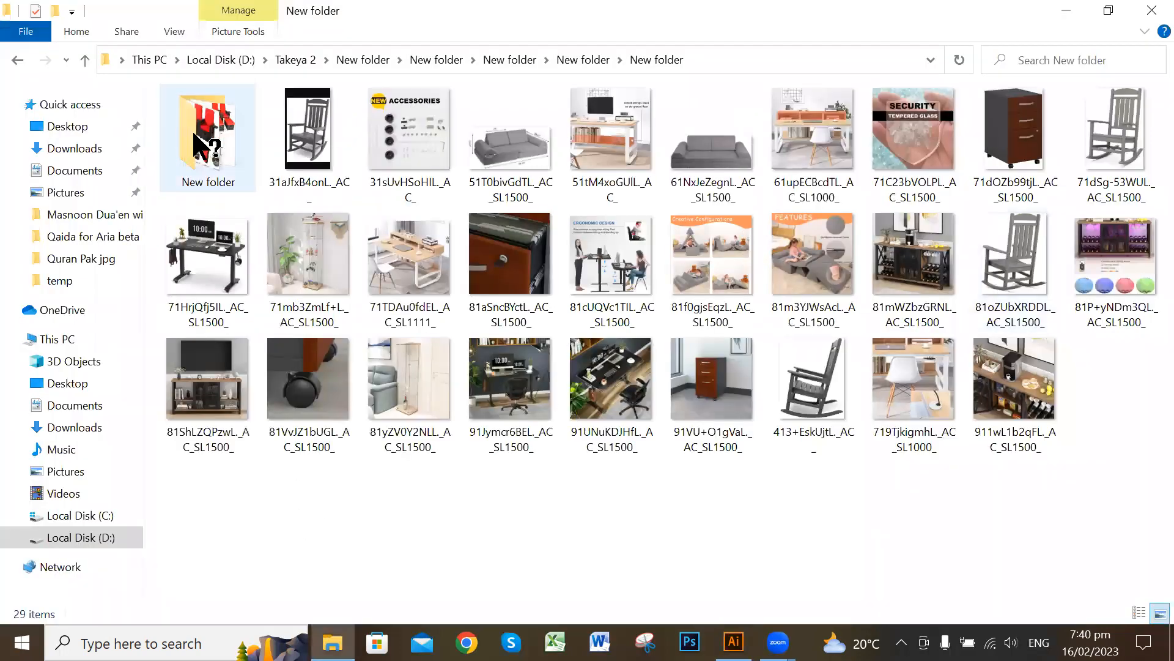
pyautogui.click(17, 61)
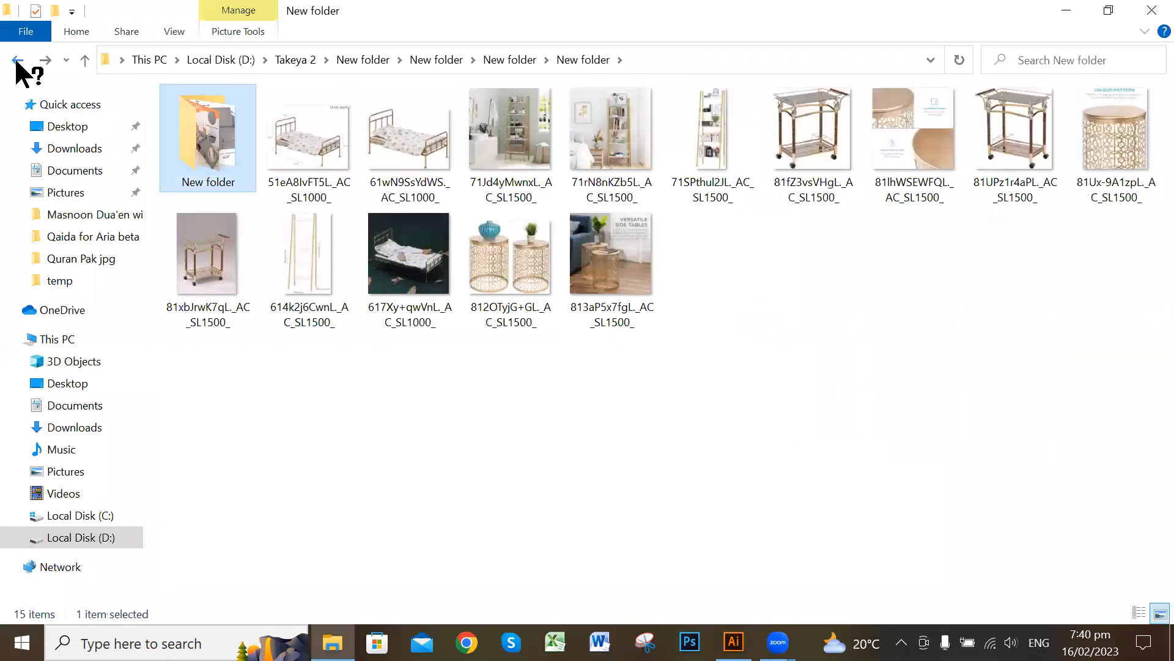
pyautogui.click(17, 61)
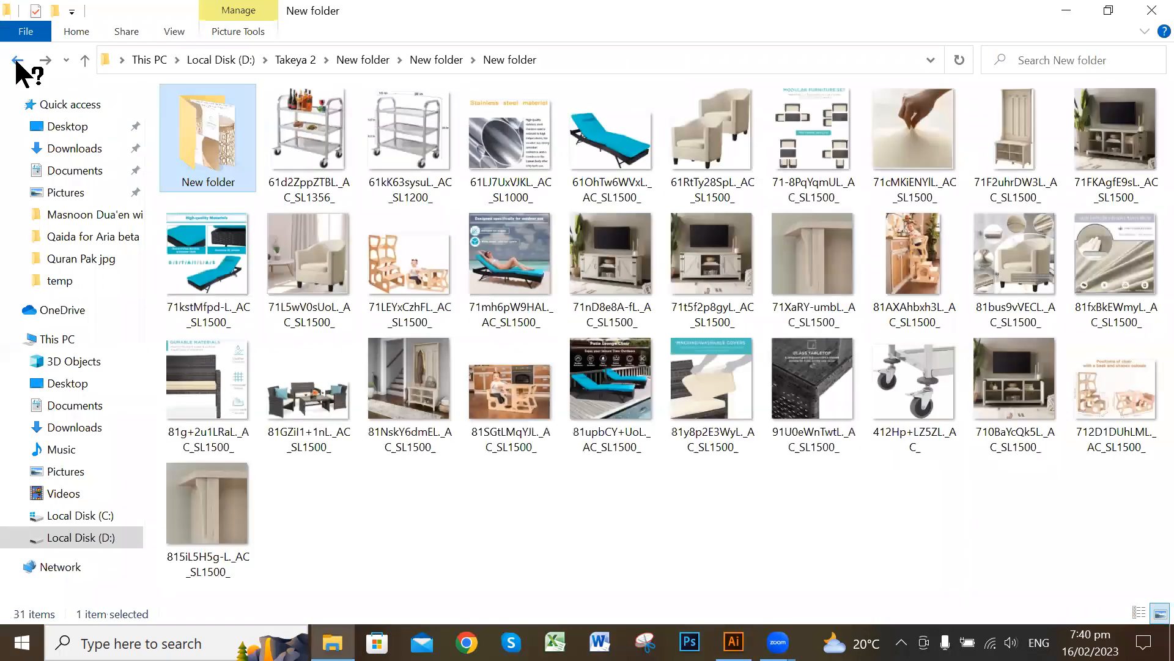
pyautogui.click(17, 61)
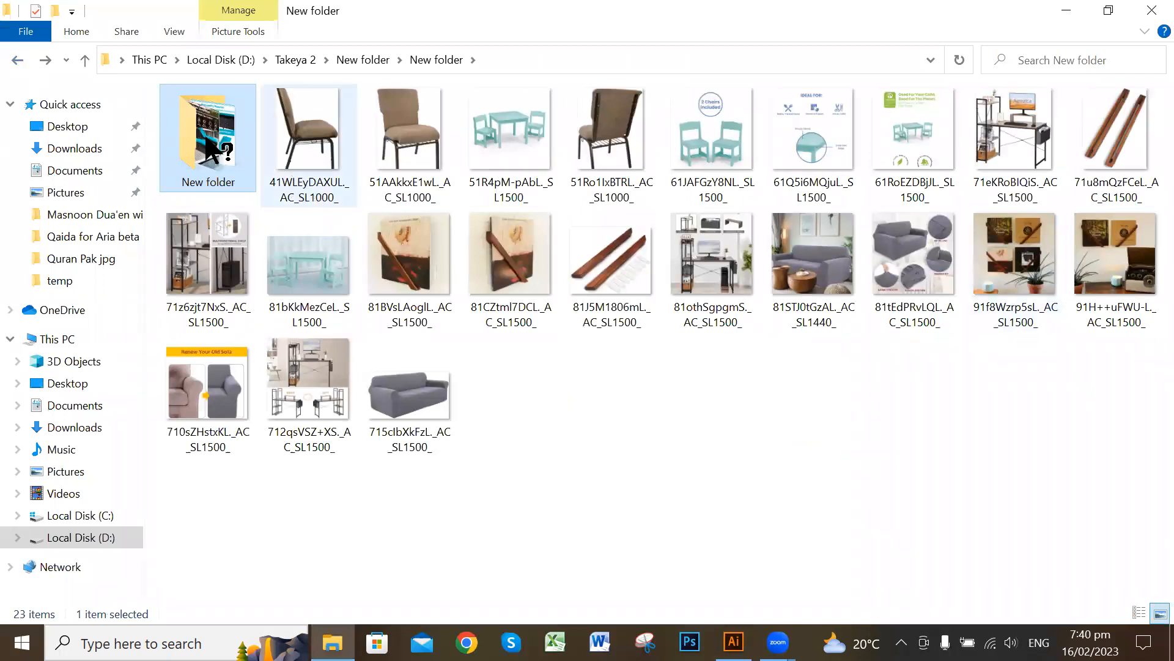
pyautogui.doubleClick(203, 132)
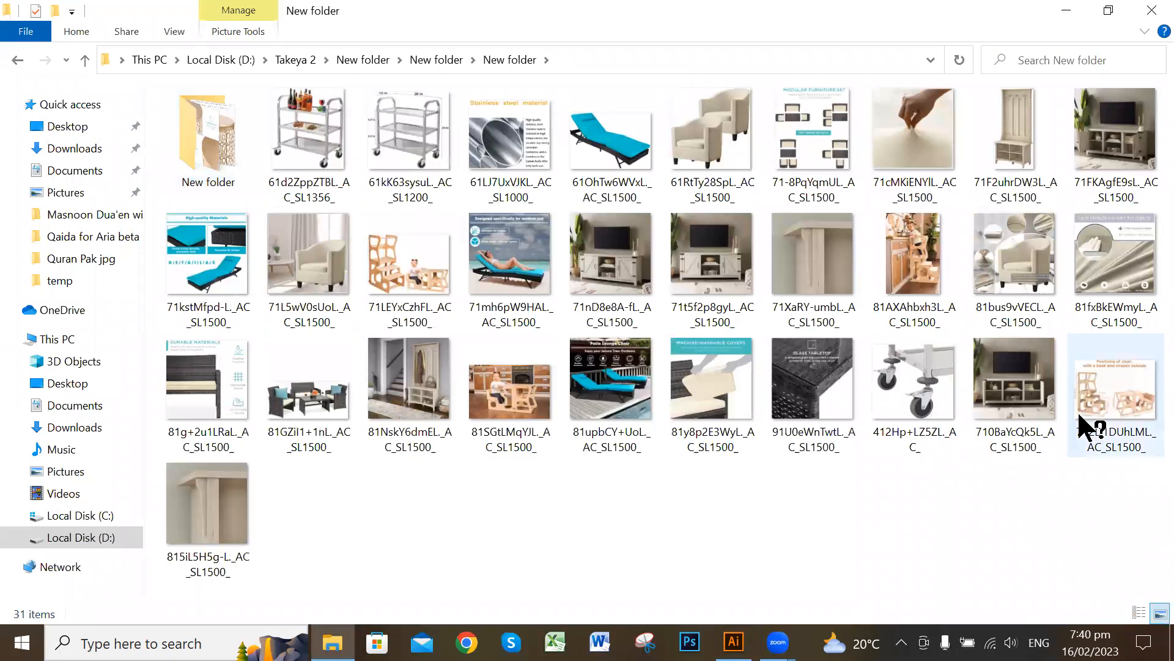
pyautogui.doubleClick(206, 141)
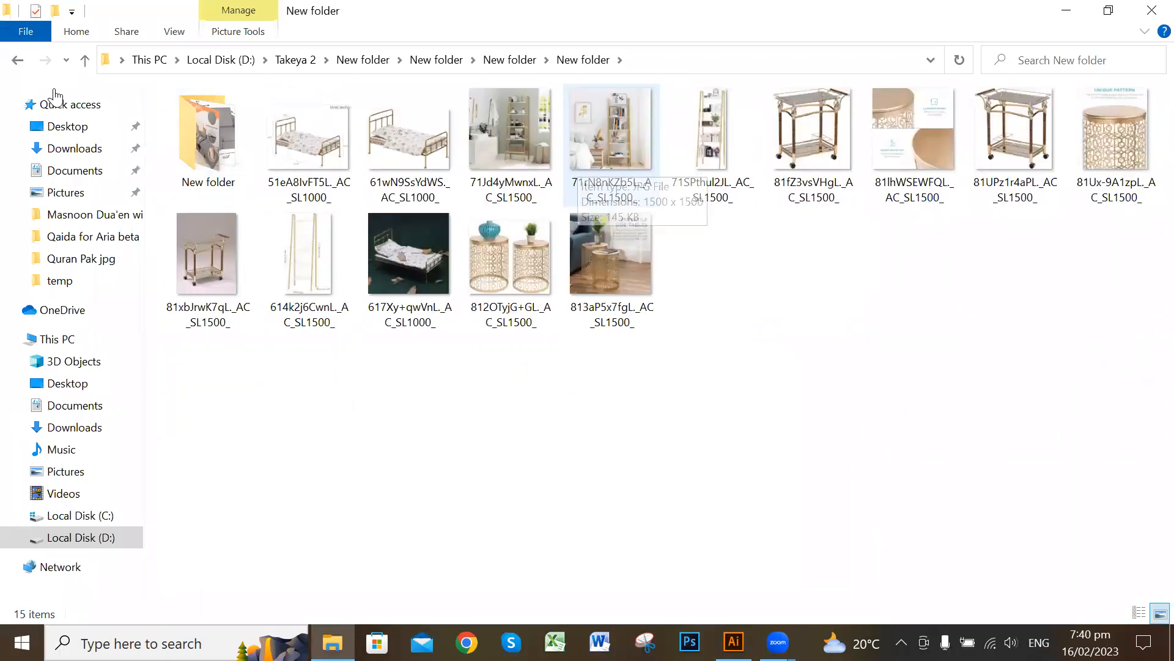
pyautogui.click(52, 129)
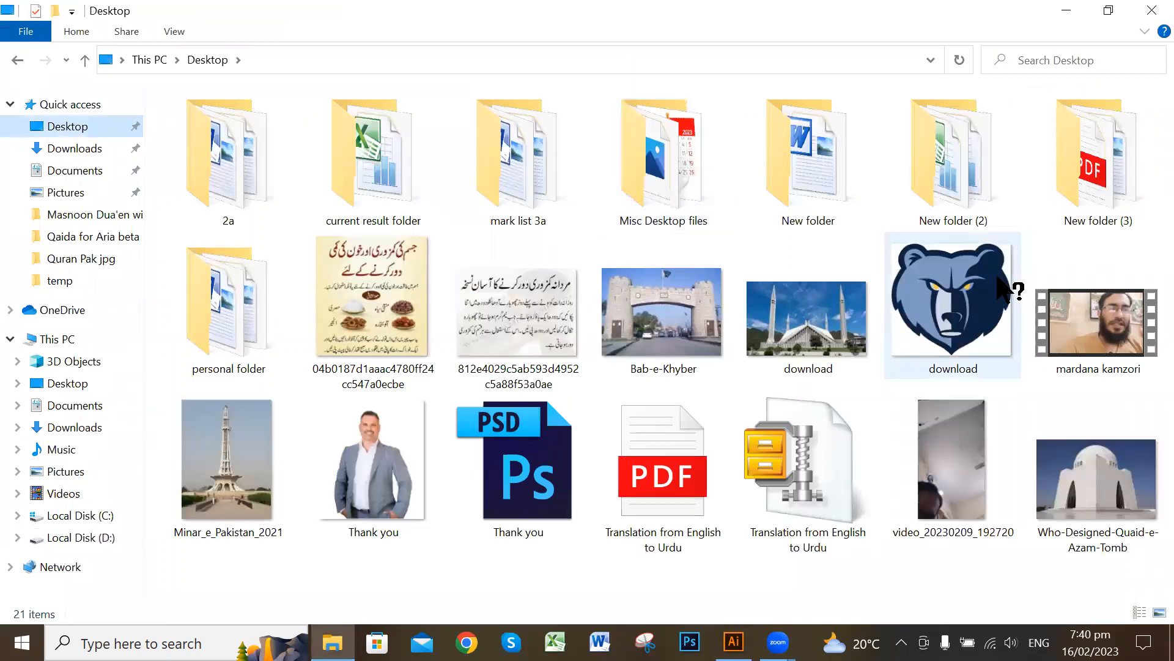
pyautogui.click(1130, 475)
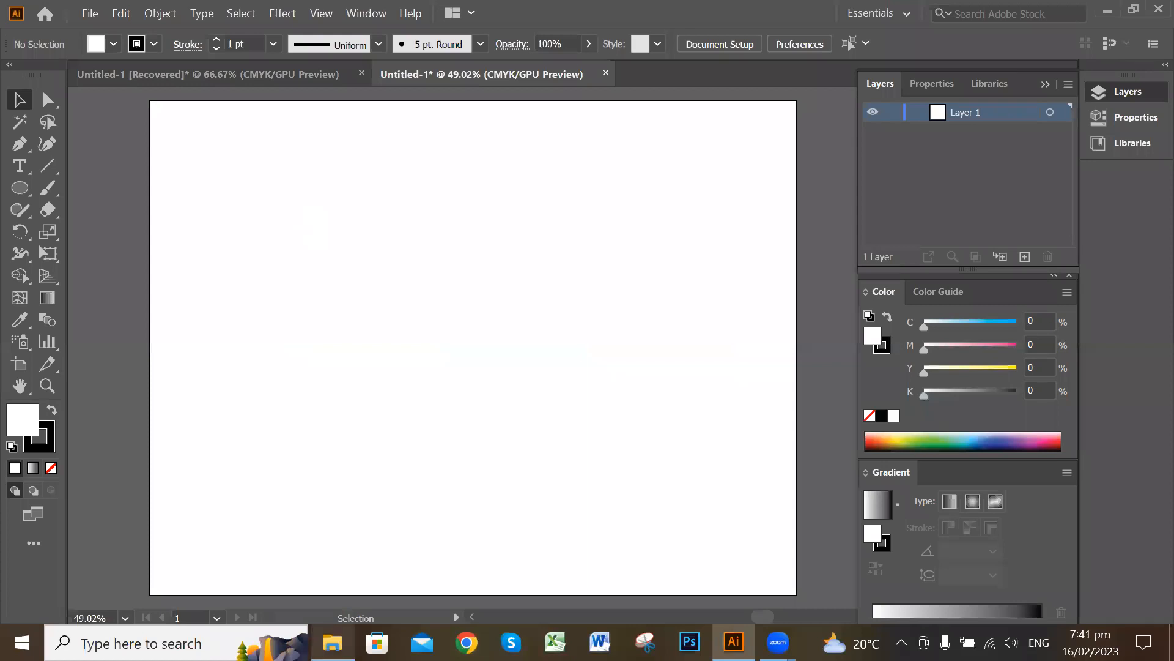
# Shrink the File Explorer window, place the Who-Designed-Quaid-e-Azam-Tomb image on the blank Illustrator artboard, and minimize File Explorer
pyautogui.click(334, 639)
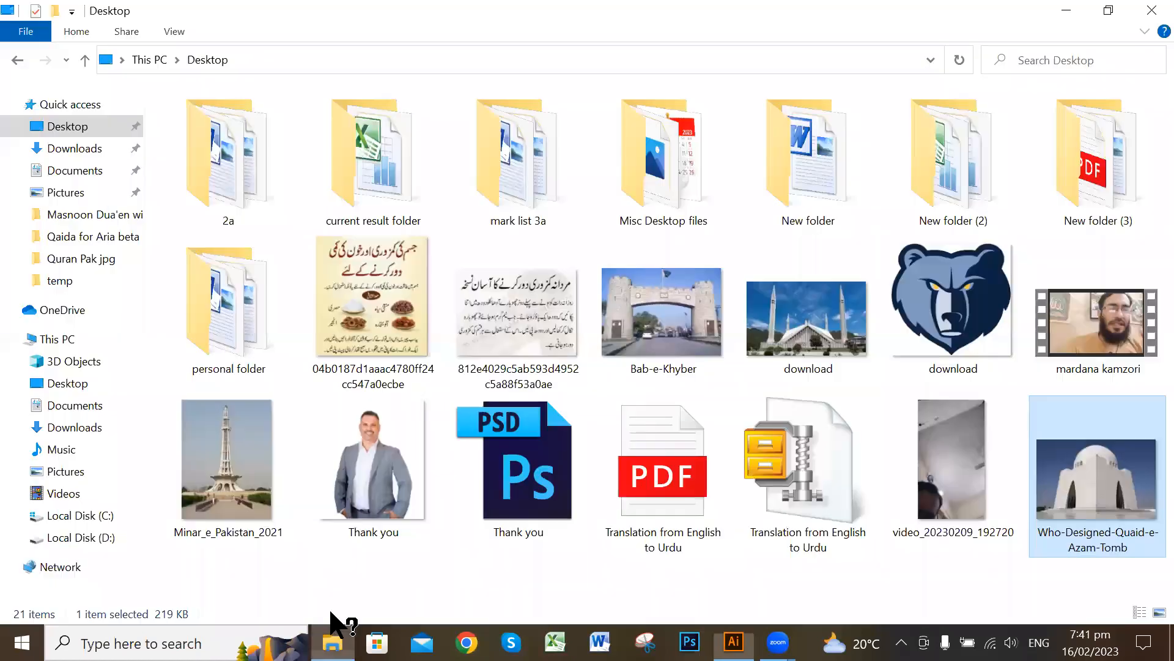
pyautogui.click(1107, 10)
pyautogui.moveTo(1153, 118); pyautogui.dragTo(1146, 262)
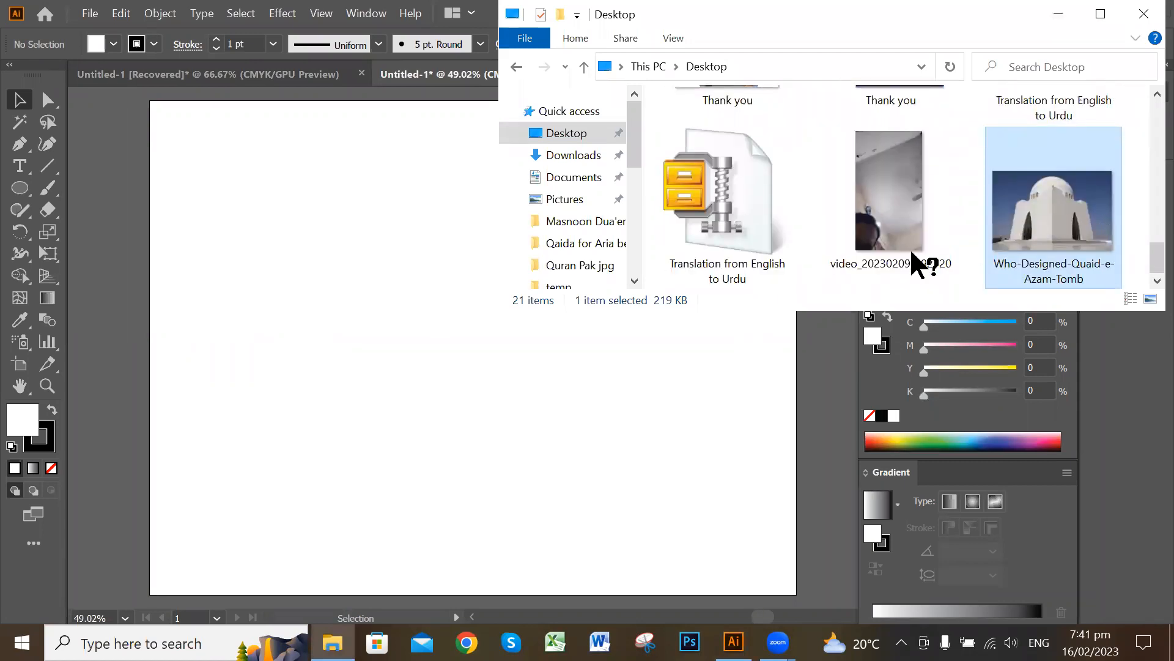
pyautogui.moveTo(731, 299); pyautogui.dragTo(442, 353)
pyautogui.moveTo(368, 362); pyautogui.dragTo(368, 362)
pyautogui.moveTo(879, 21); pyautogui.dragTo(813, 77)
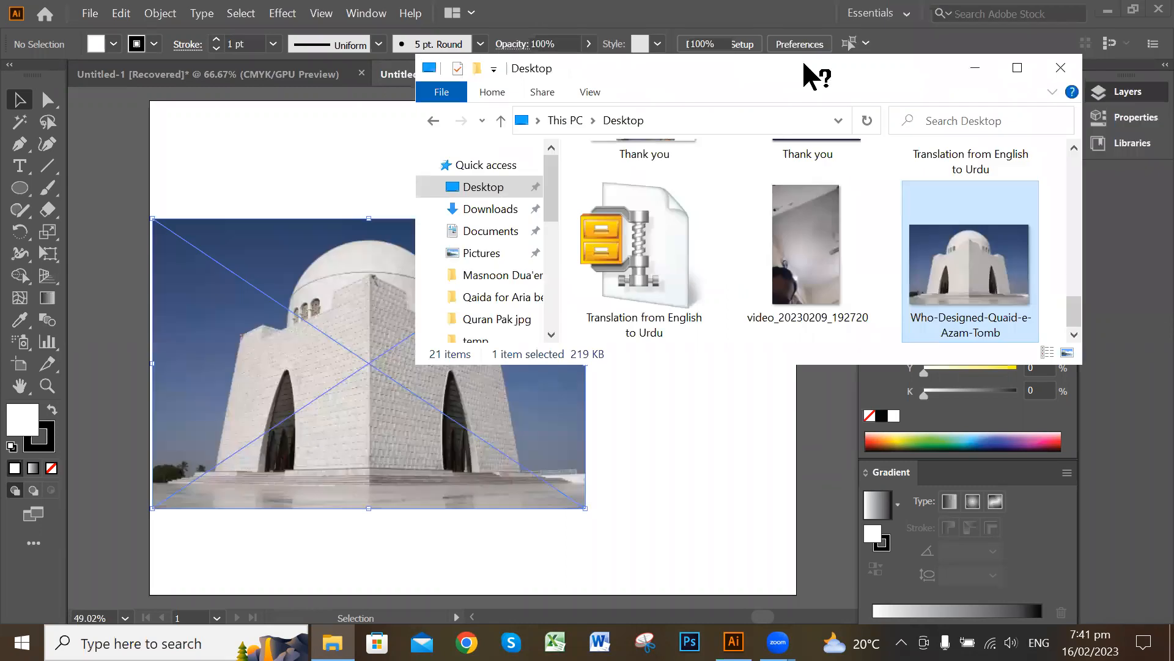
pyautogui.click(976, 67)
# Move the placed mausoleum photo to the middle of the artboard, embed it in the document, and deselect it
pyautogui.moveTo(438, 348); pyautogui.dragTo(580, 303)
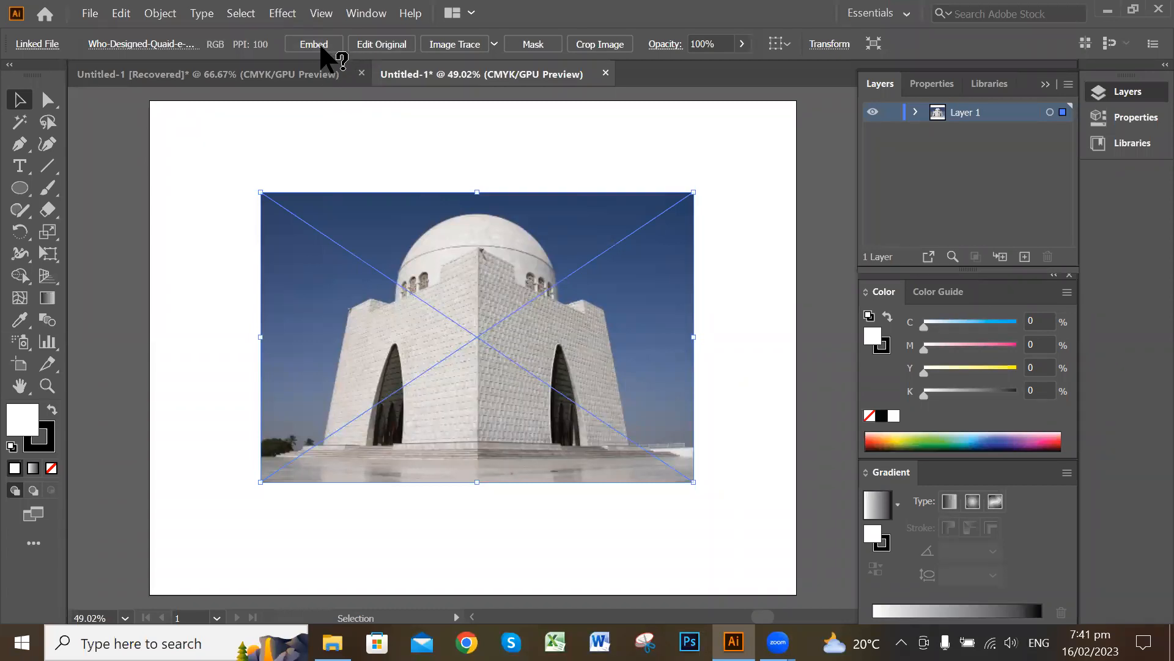
pyautogui.click(321, 45)
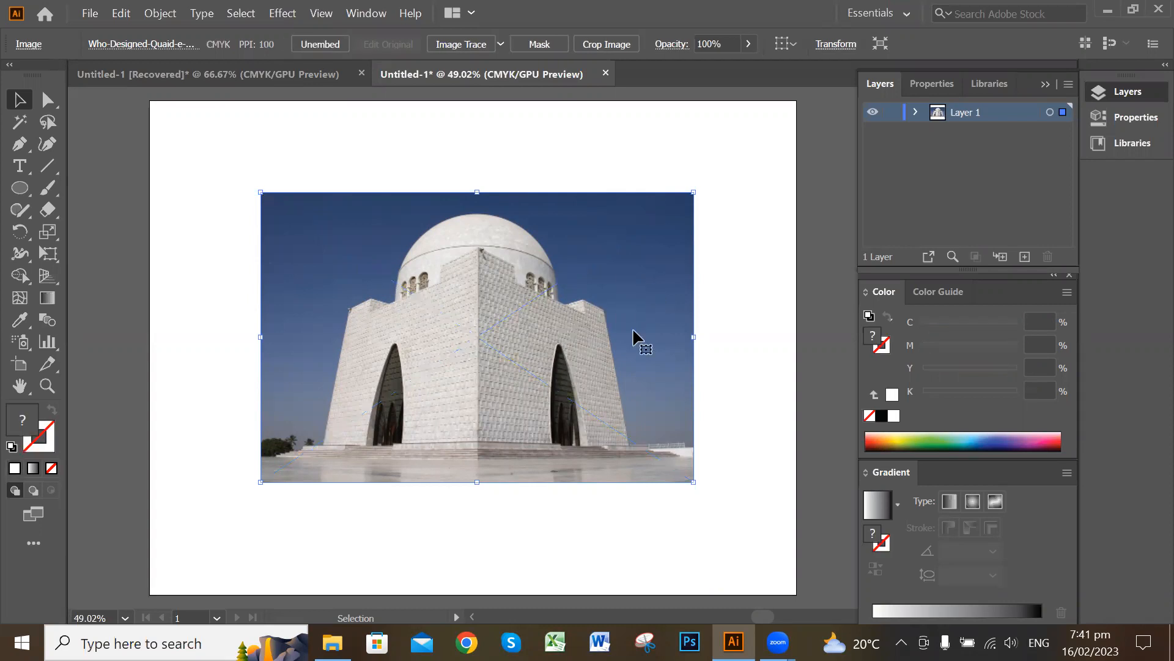
pyautogui.click(750, 309)
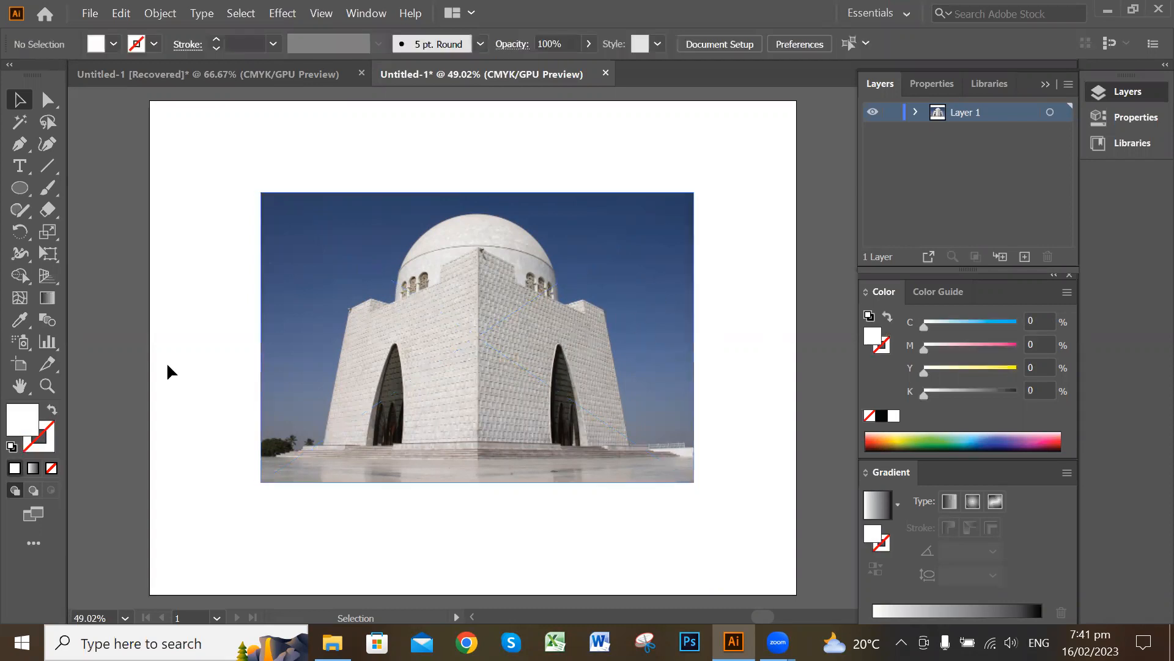
# Enlarge the mausoleum photo to nearly fill the artboard and center it with an even white margin around it
pyautogui.moveTo(582, 336); pyautogui.dragTo(539, 303)
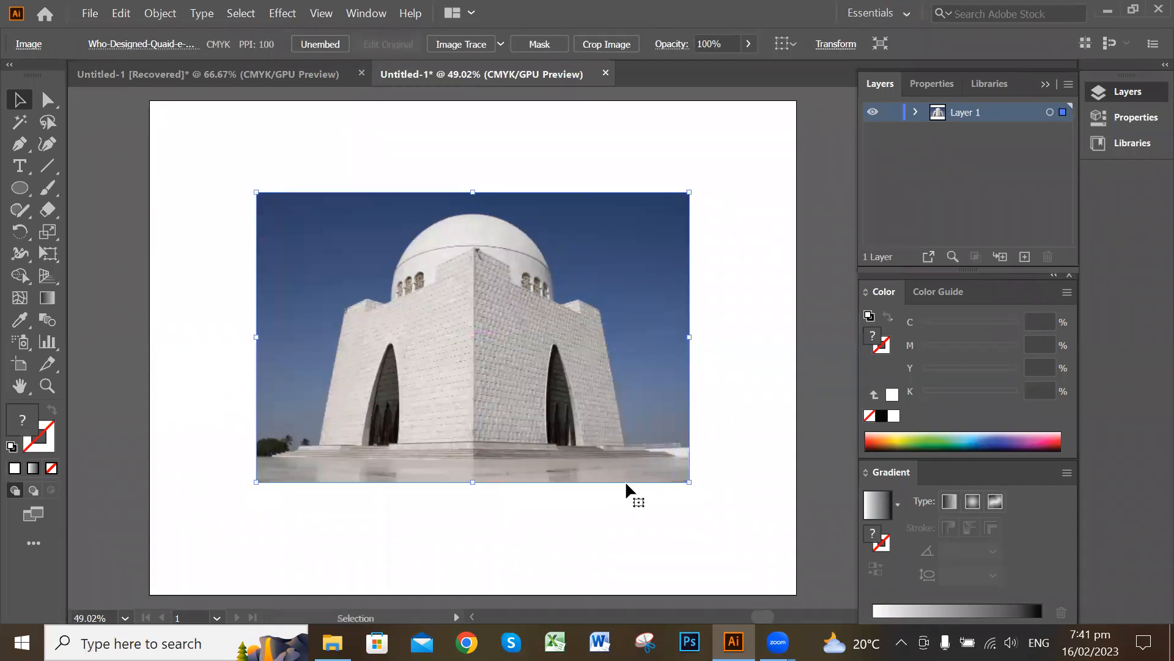
pyautogui.moveTo(689, 482); pyautogui.dragTo(771, 566)
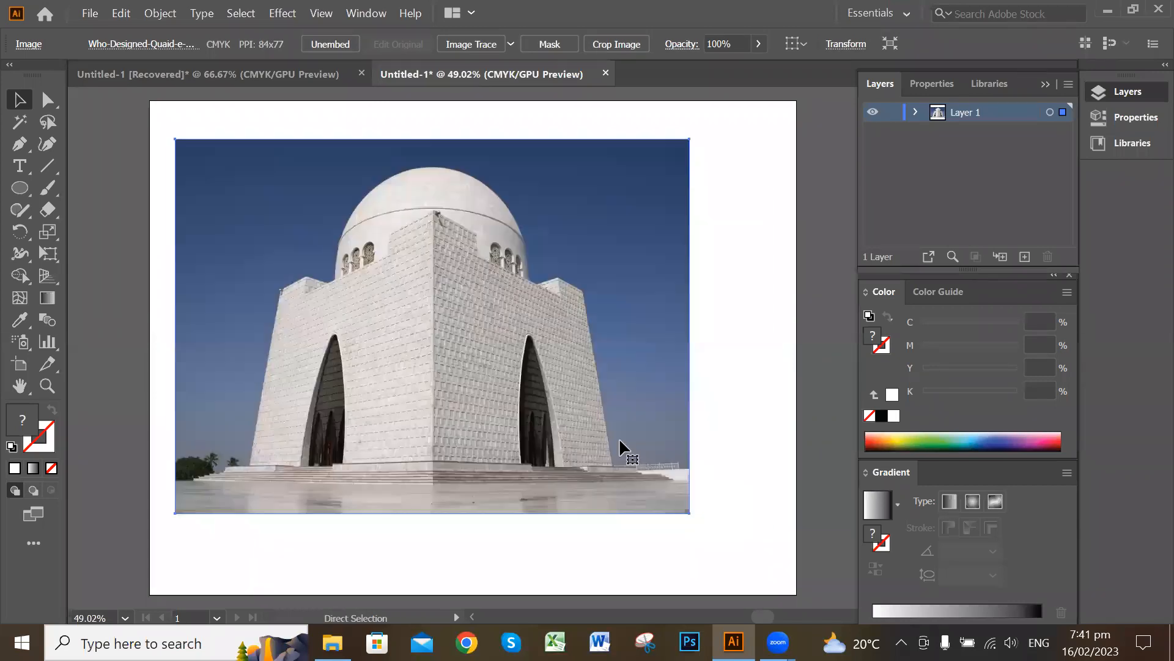
pyautogui.moveTo(651, 439); pyautogui.dragTo(637, 397)
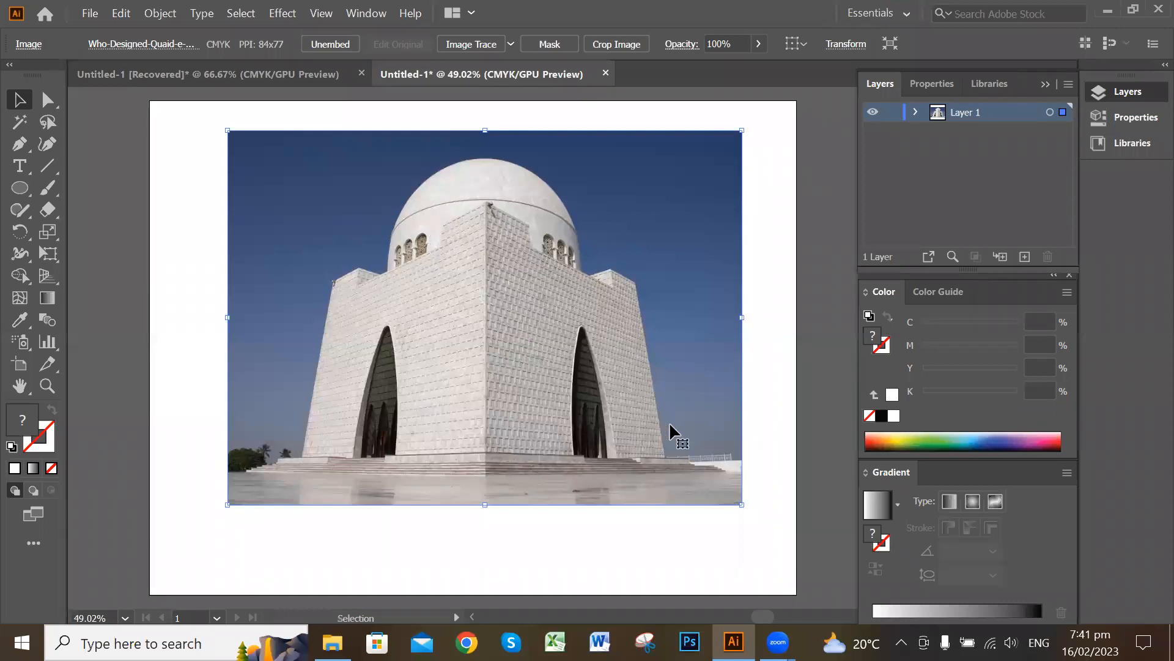
pyautogui.moveTo(742, 505); pyautogui.dragTo(766, 521)
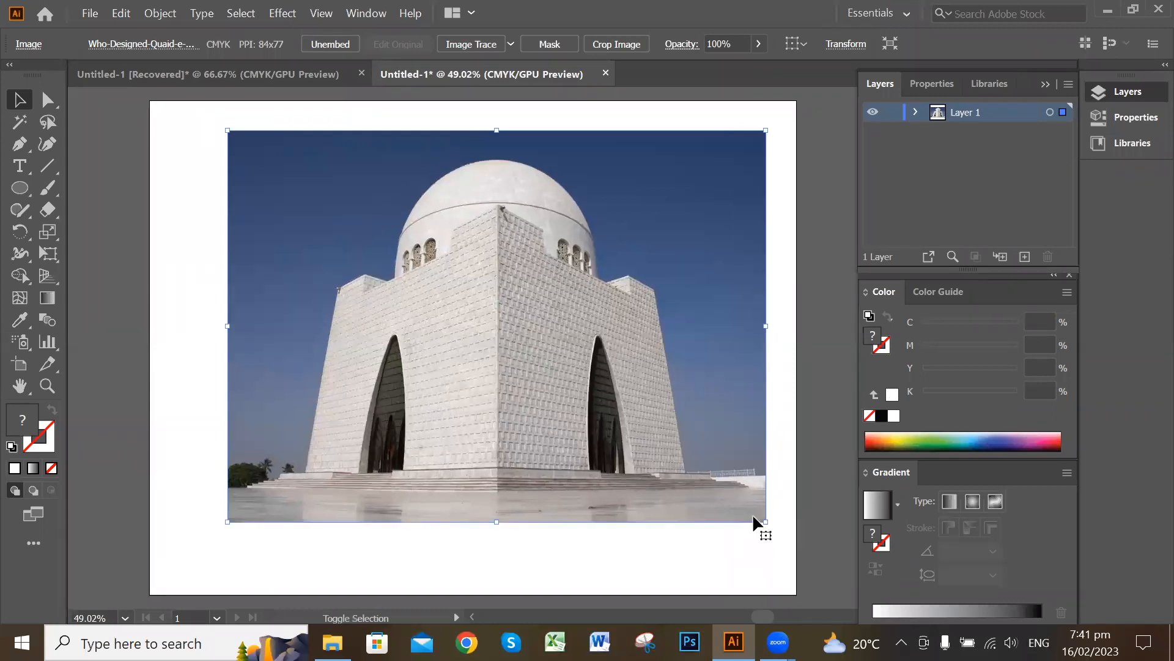
pyautogui.moveTo(689, 413); pyautogui.dragTo(676, 438)
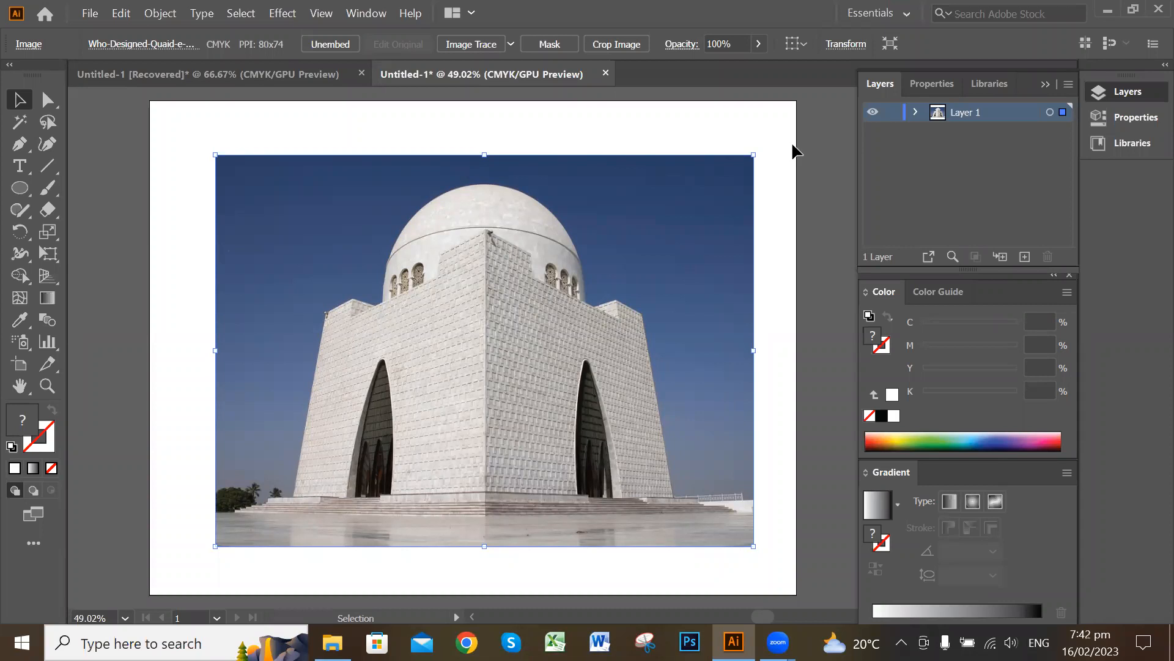
# Add a new empty layer above the mausoleum photo's layer
pyautogui.click(766, 159)
pyautogui.click(515, 285)
pyautogui.click(957, 177)
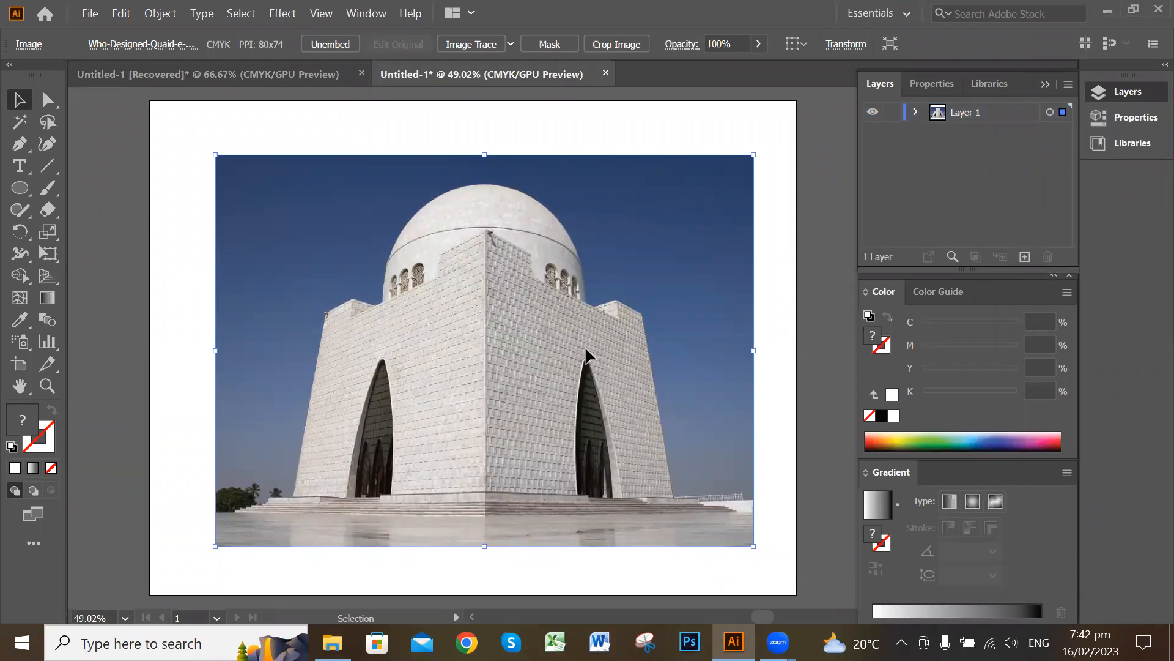
pyautogui.click(1025, 257)
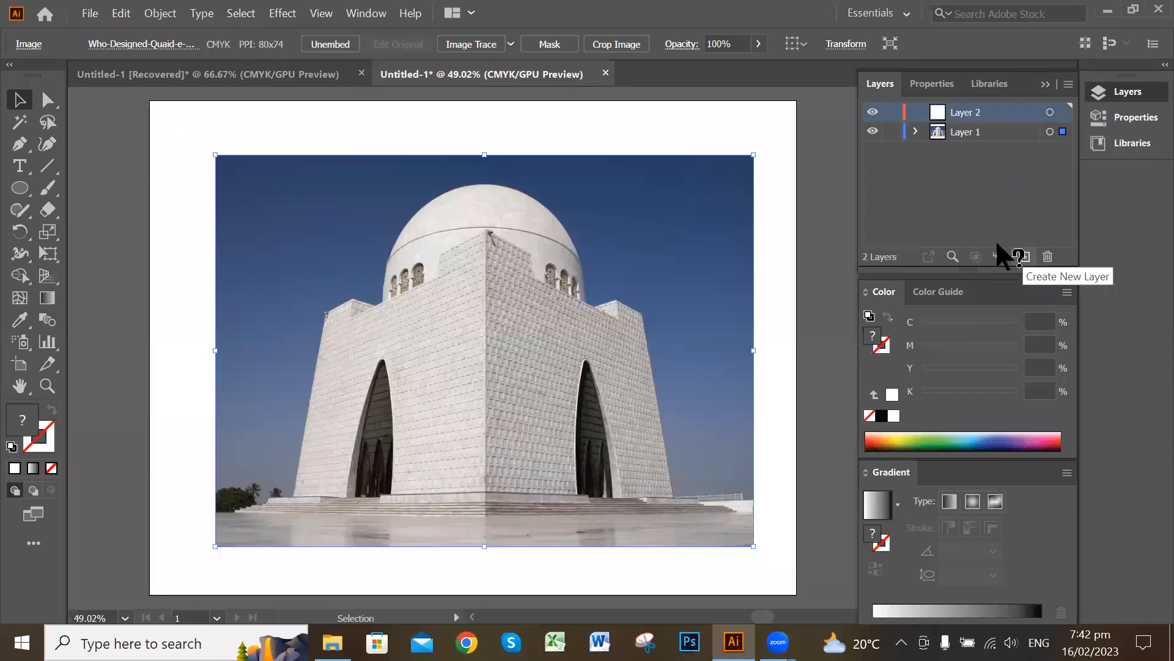
# Turn the photo's Layer 1 into a locked template layer and make Layer 2 the active layer
pyautogui.click(979, 126)
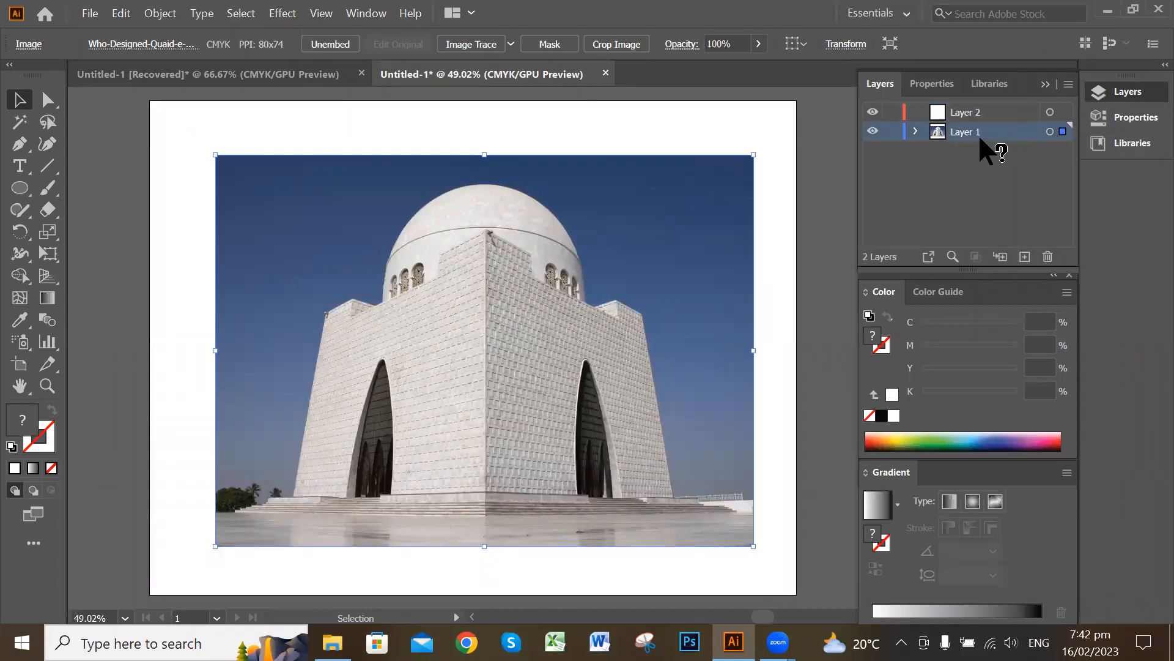
pyautogui.click(1068, 85)
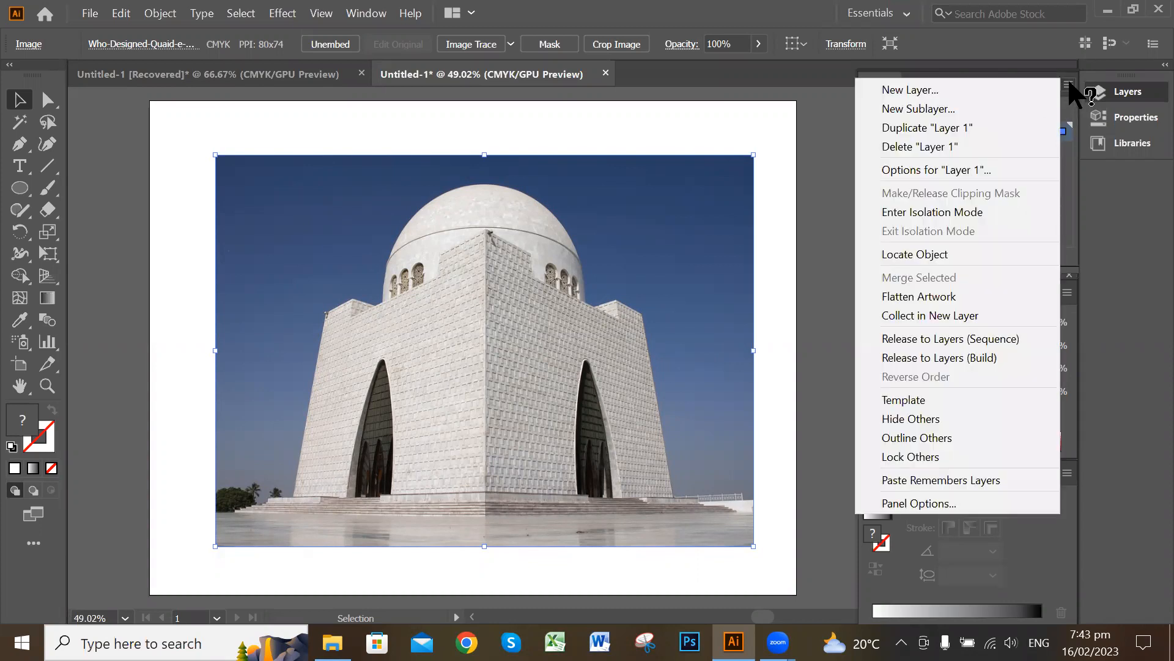
pyautogui.click(944, 399)
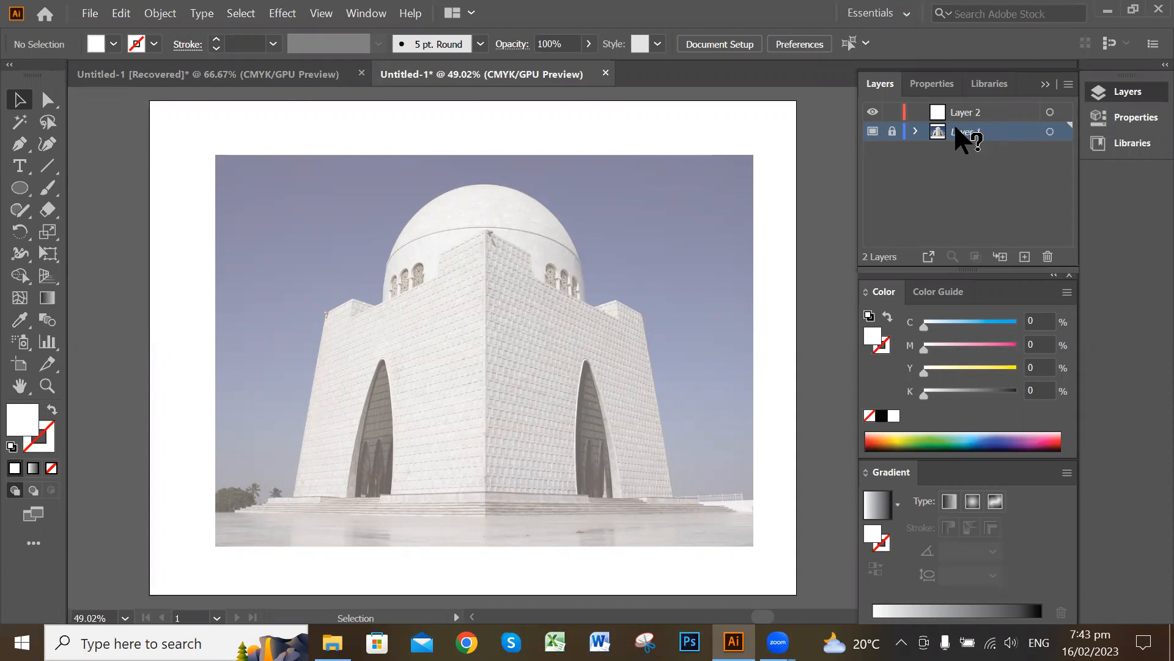
pyautogui.click(890, 132)
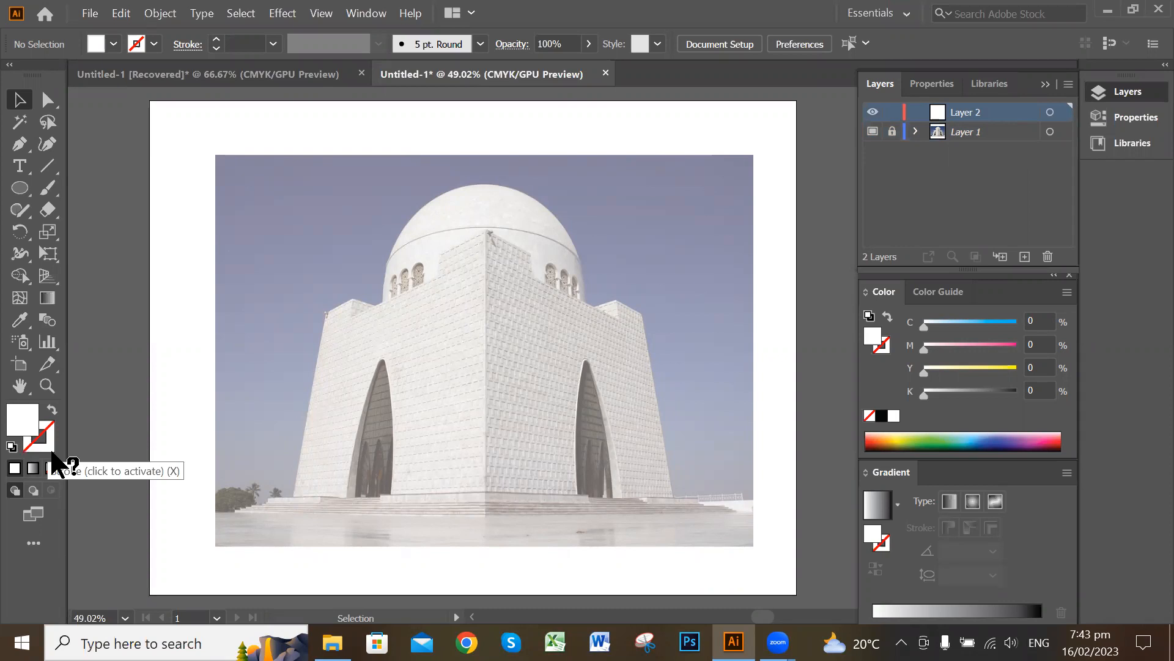
pyautogui.doubleClick(18, 417)
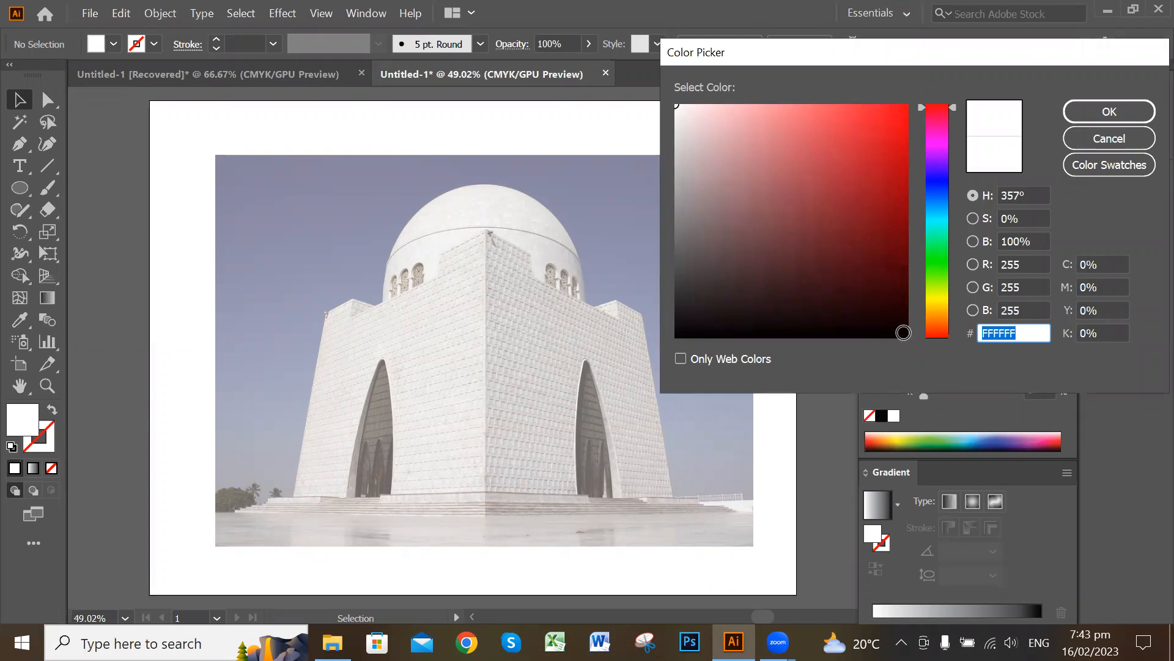
pyautogui.click(903, 332)
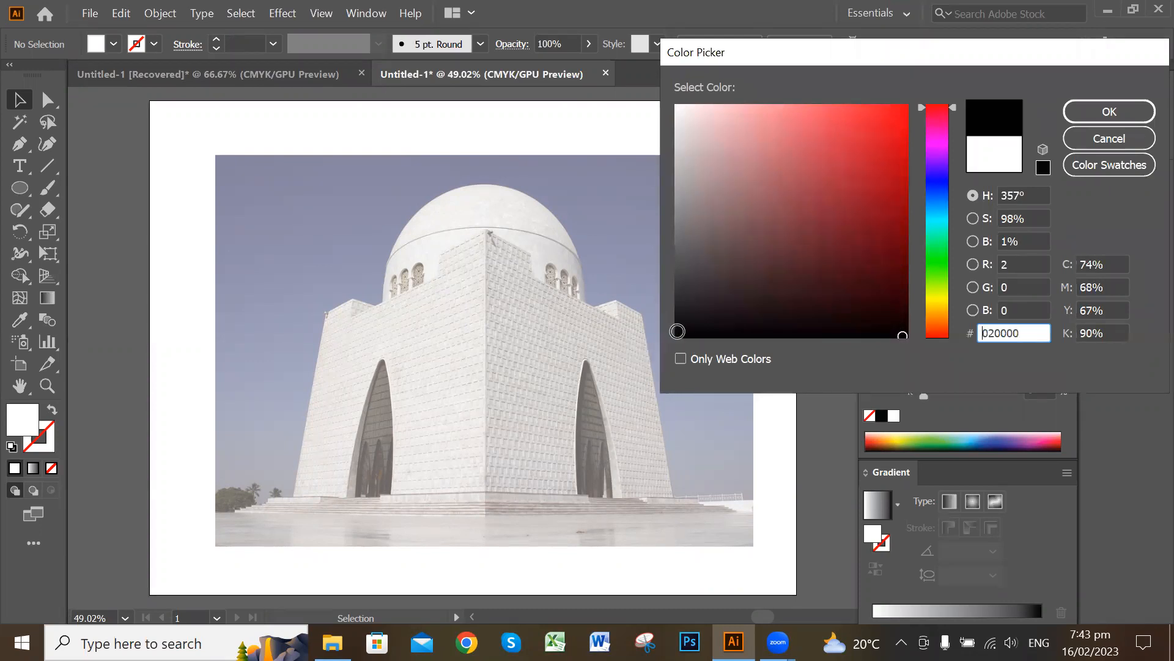
pyautogui.click(680, 334)
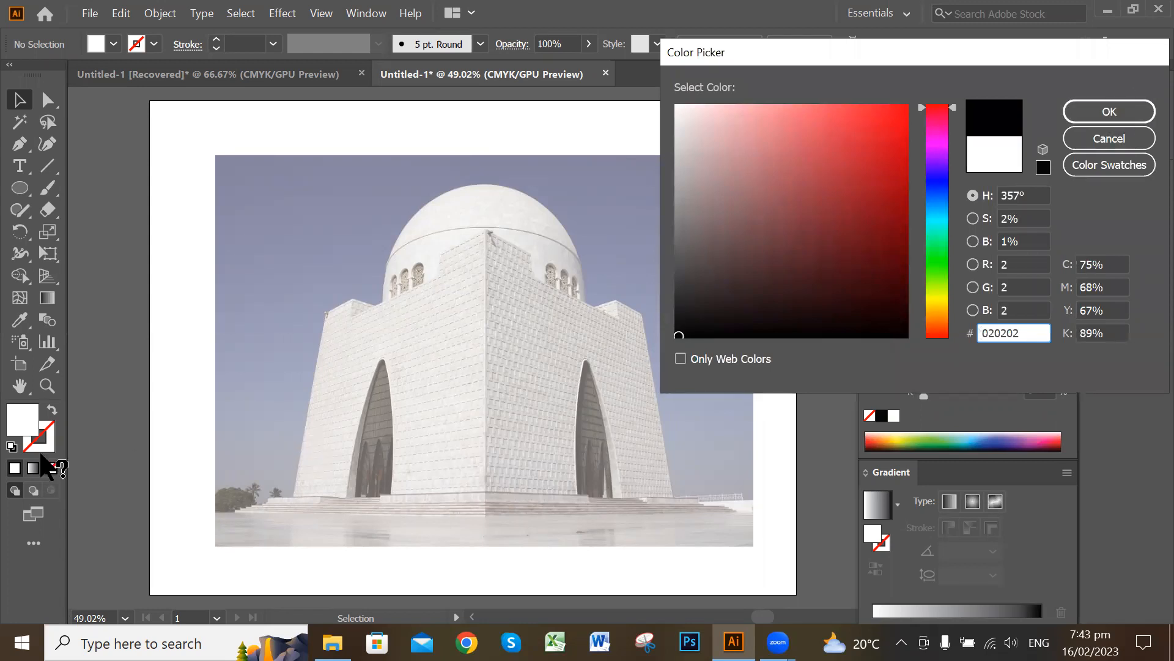
pyautogui.click(1108, 138)
# Set the fill to None and the stroke color to near-black 020202
pyautogui.click(52, 468)
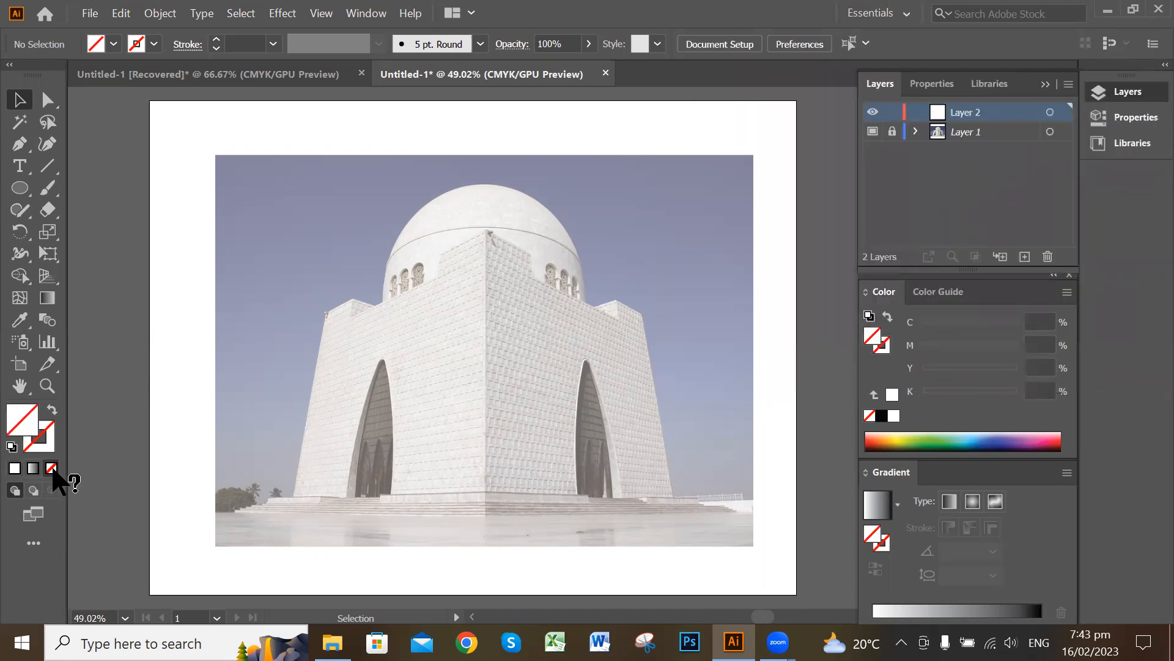
pyautogui.doubleClick(46, 439)
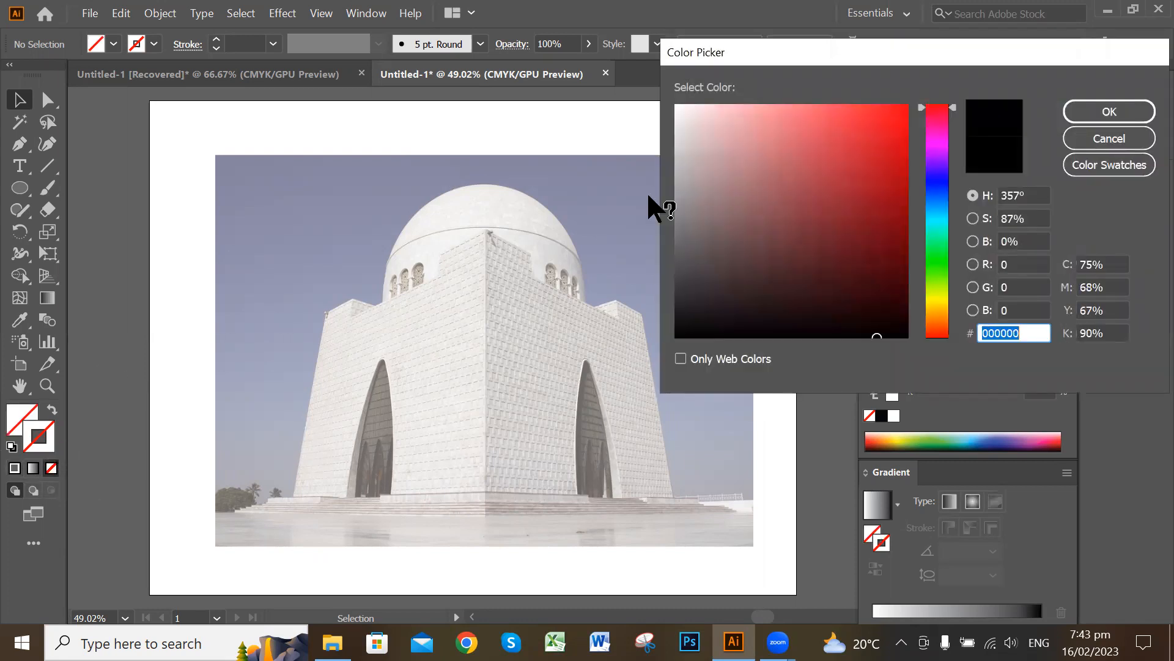
pyautogui.click(678, 335)
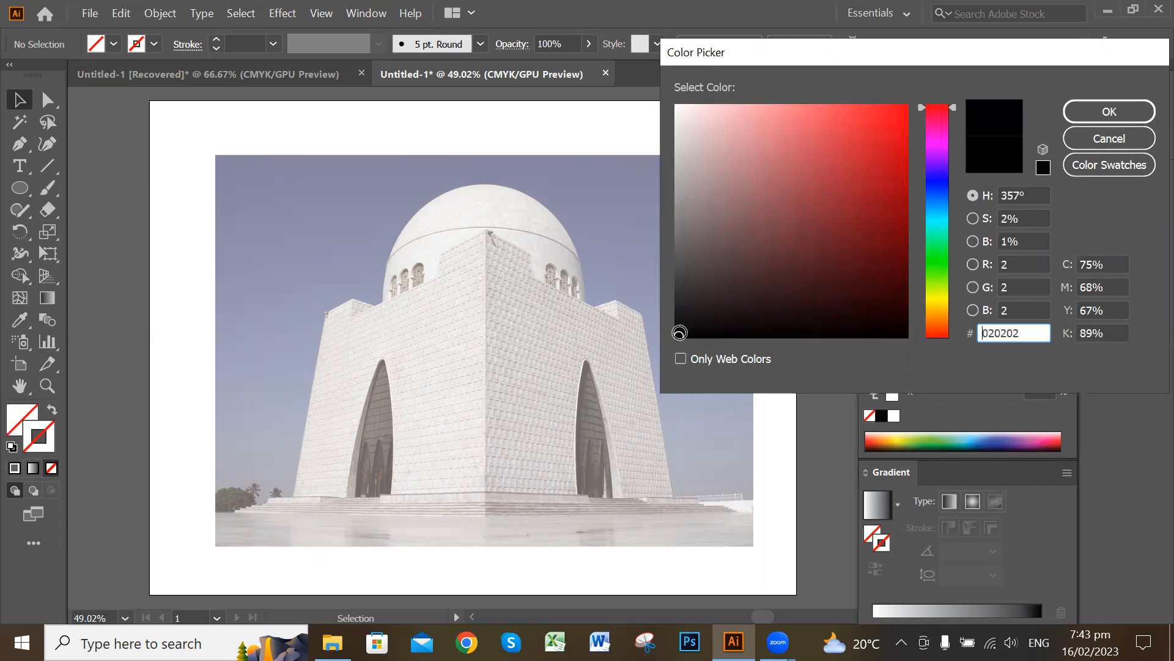
pyautogui.click(1110, 112)
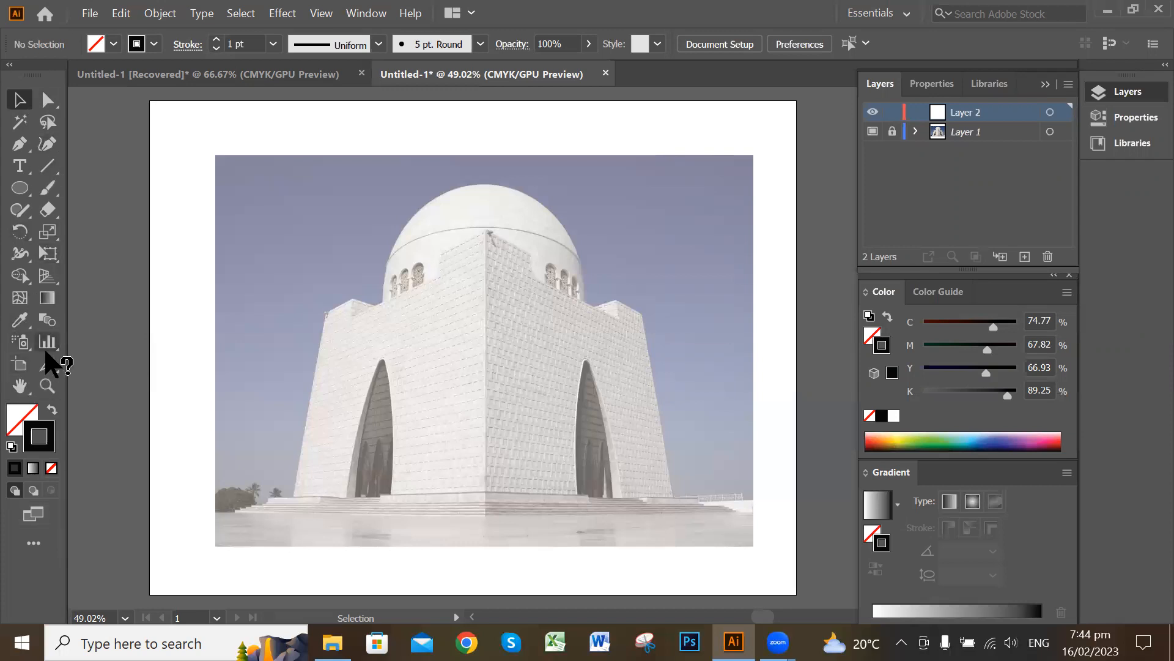
# Switch the toolbar from the Advanced to the Basic tool set
pyautogui.click(360, 13)
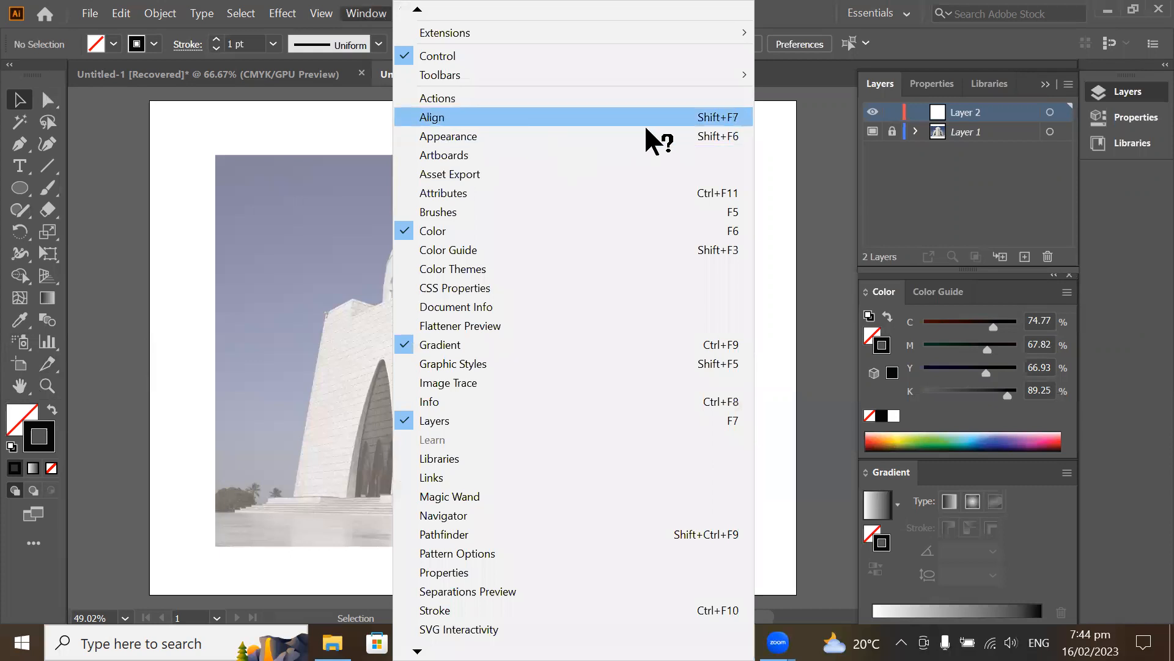
pyautogui.moveTo(654, 67)
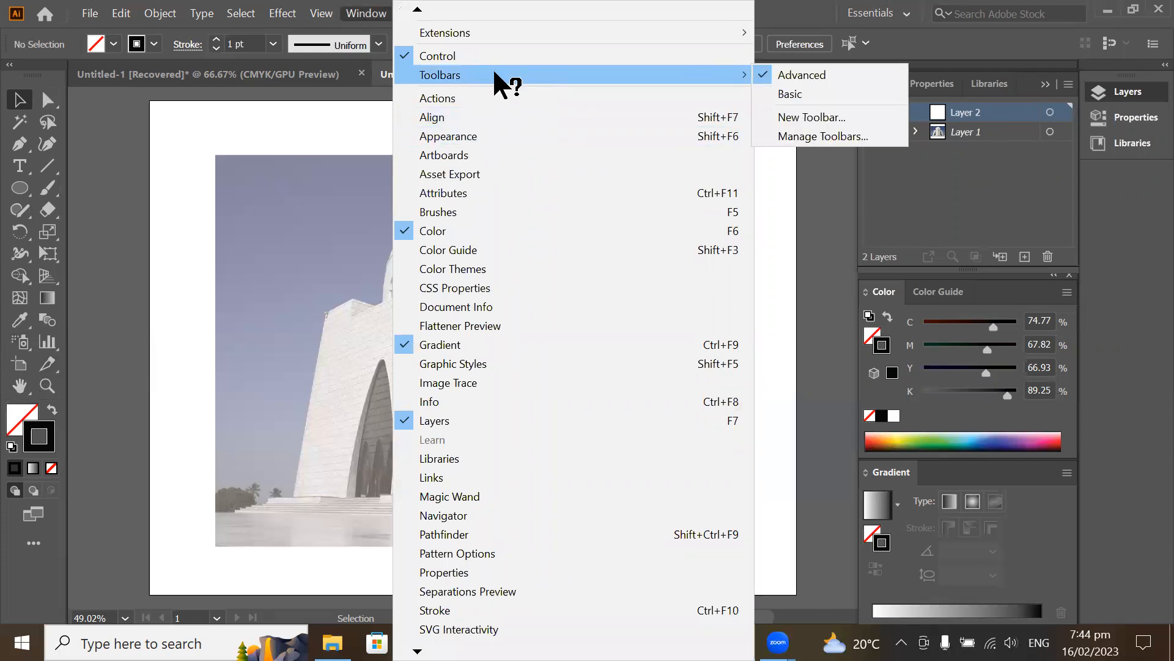
pyautogui.click(789, 94)
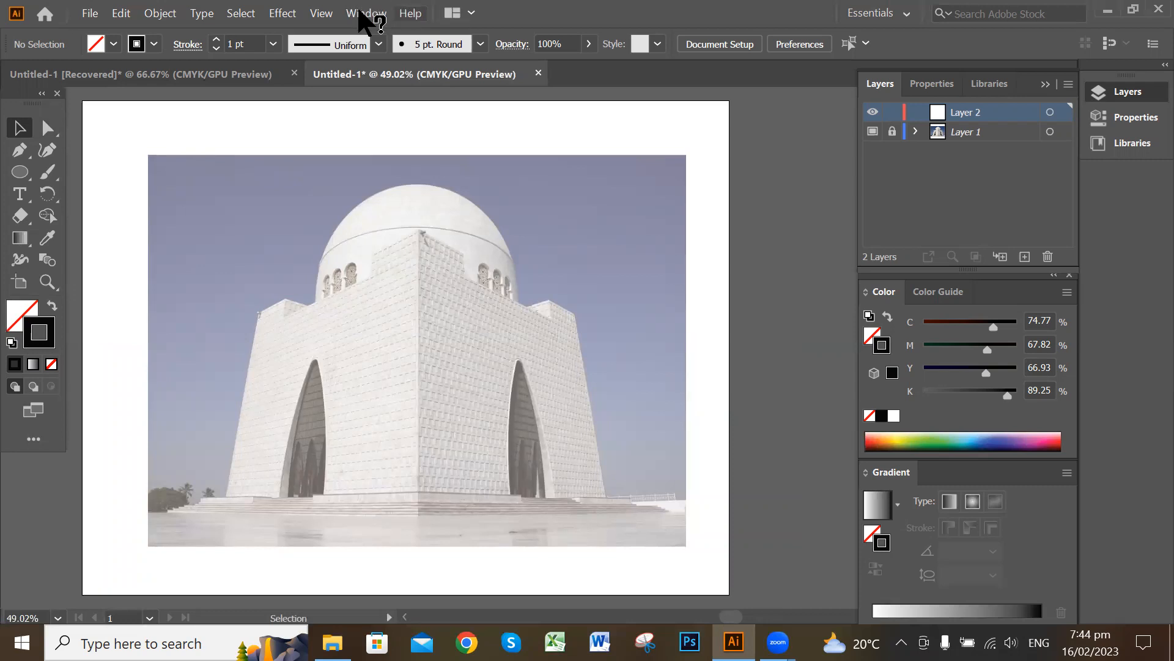
# Switch the toolbar from the Basic to the Advanced tool set
pyautogui.click(366, 13)
pyautogui.moveTo(673, 84)
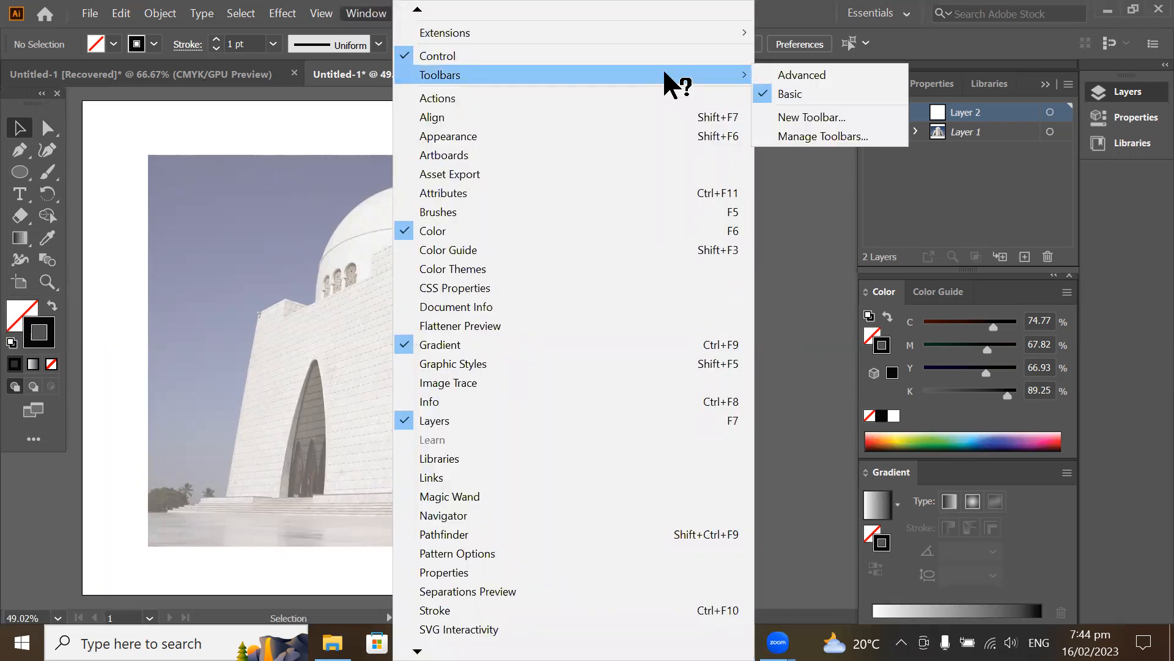
pyautogui.click(831, 75)
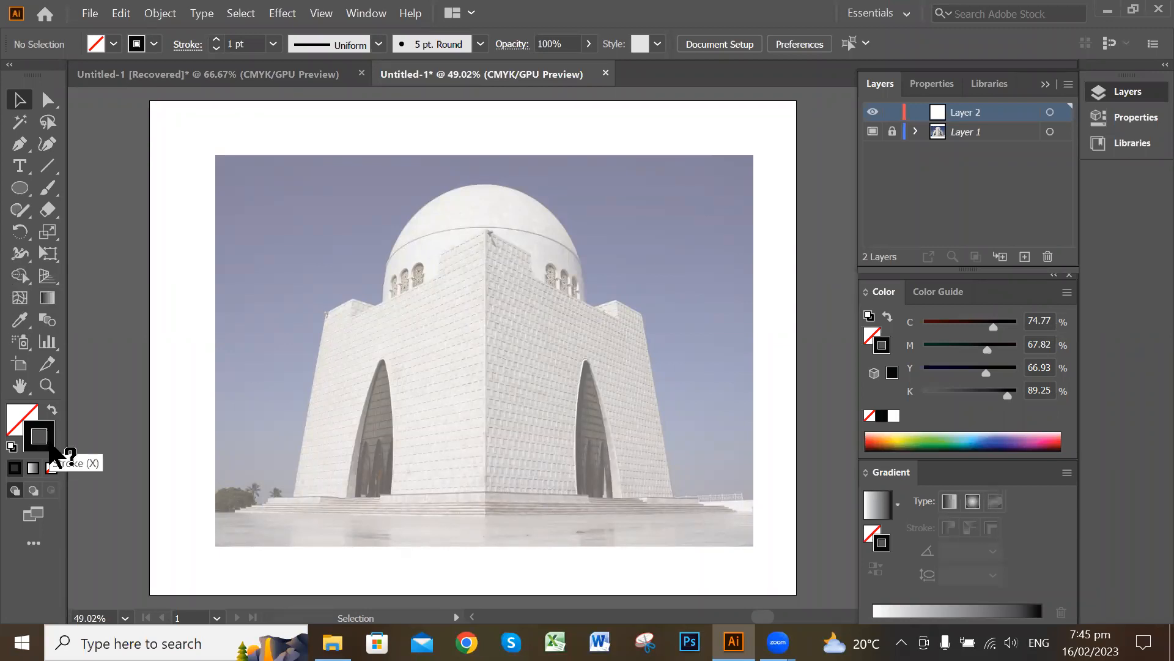
# Trace the mausoleum's left silhouette with the Pen tool, from the outer base corner over the stepped roofline and along a curve to the dome's peak
pyautogui.click(20, 145)
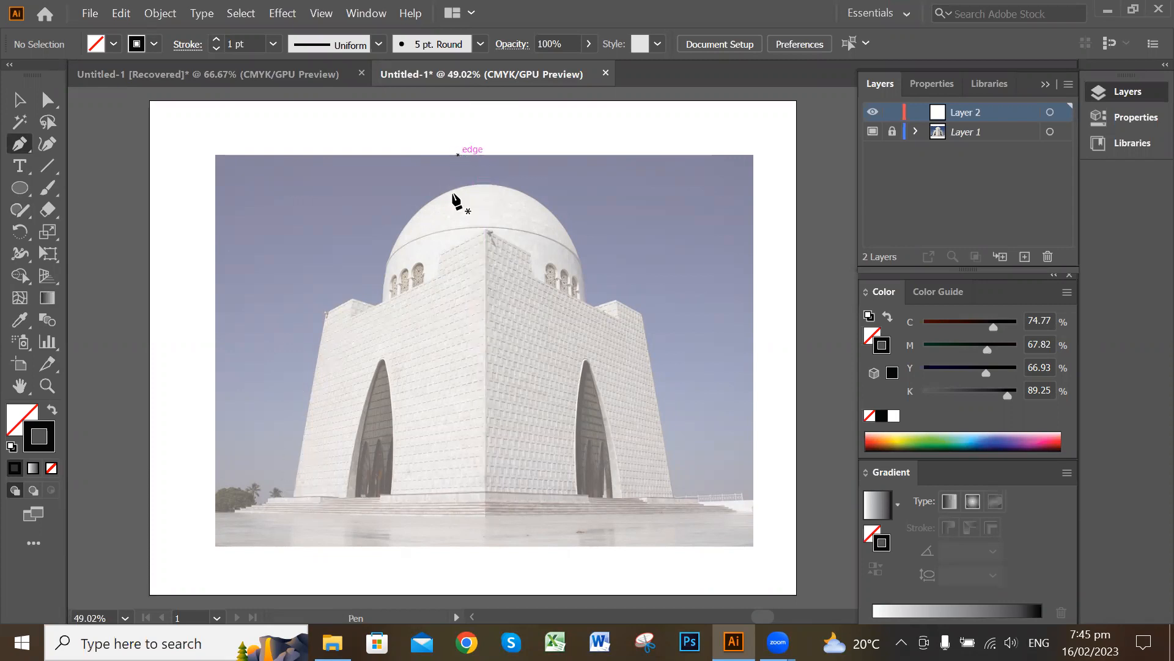
pyautogui.click(293, 497)
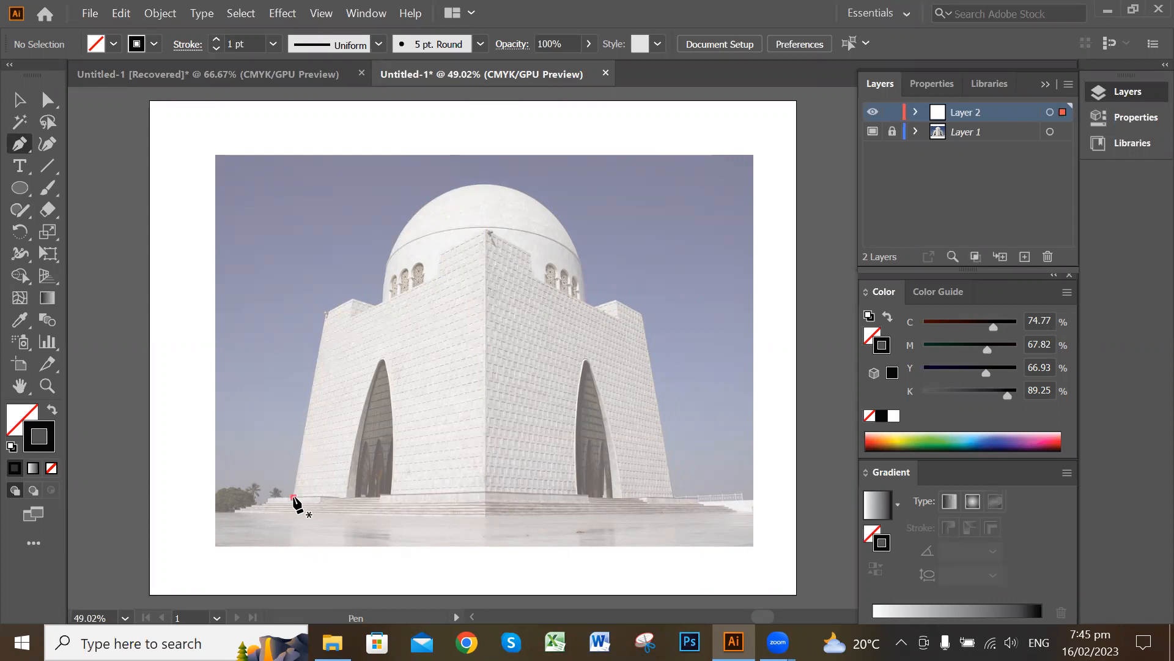
pyautogui.click(326, 312)
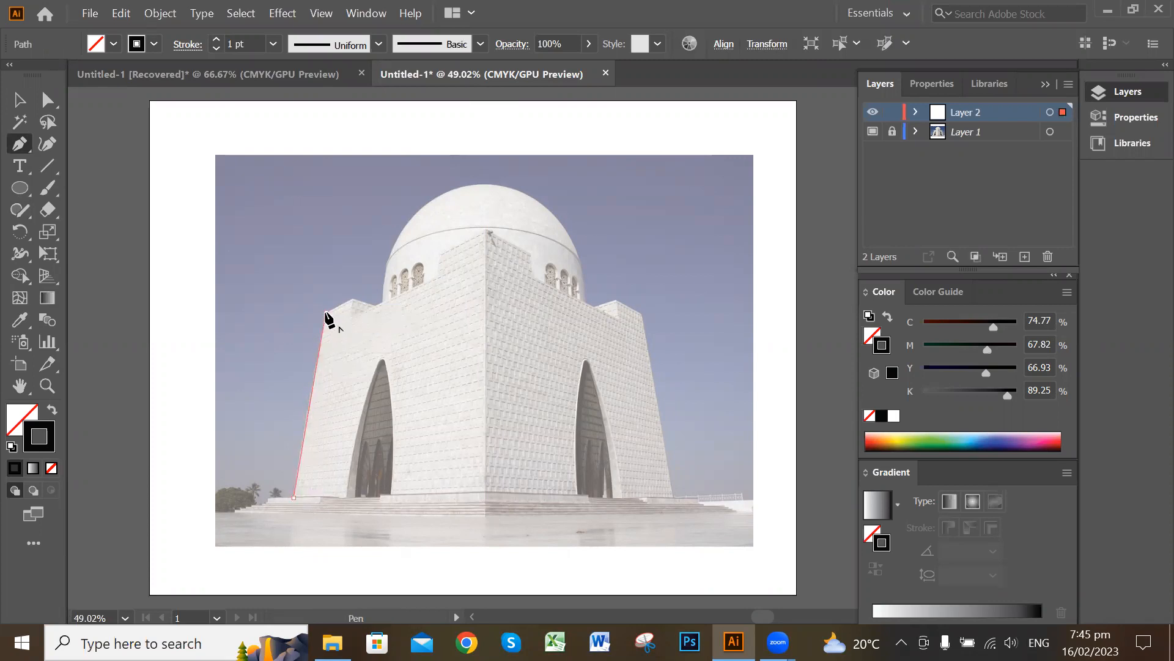
pyautogui.click(353, 298)
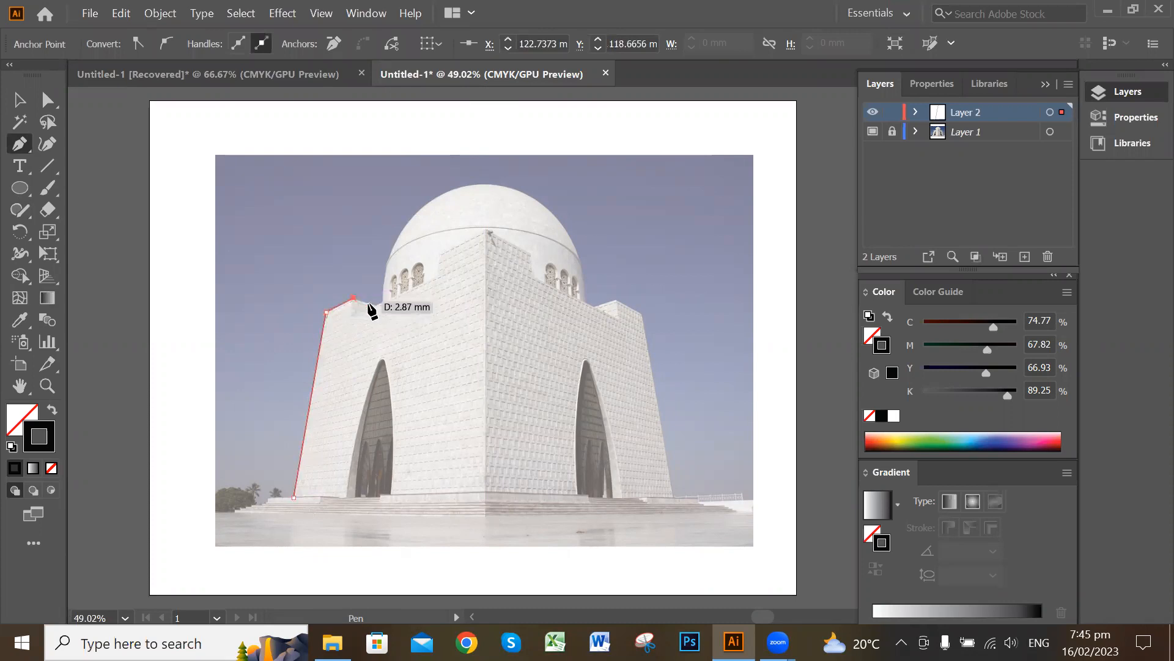
pyautogui.click(373, 304)
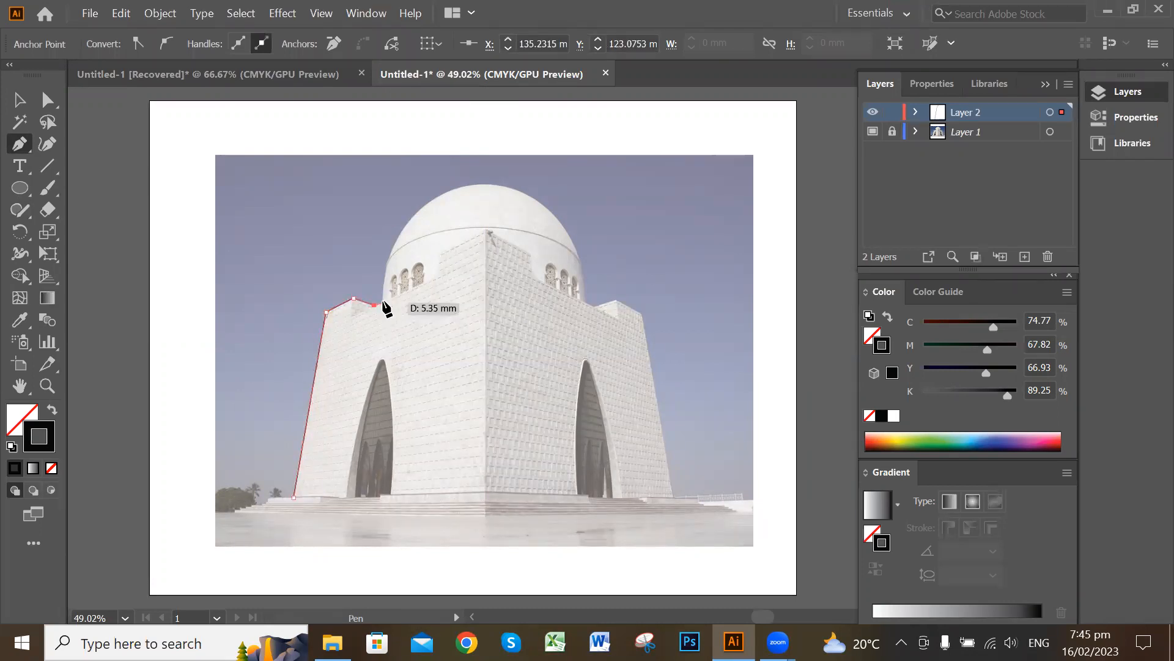
pyautogui.click(383, 301)
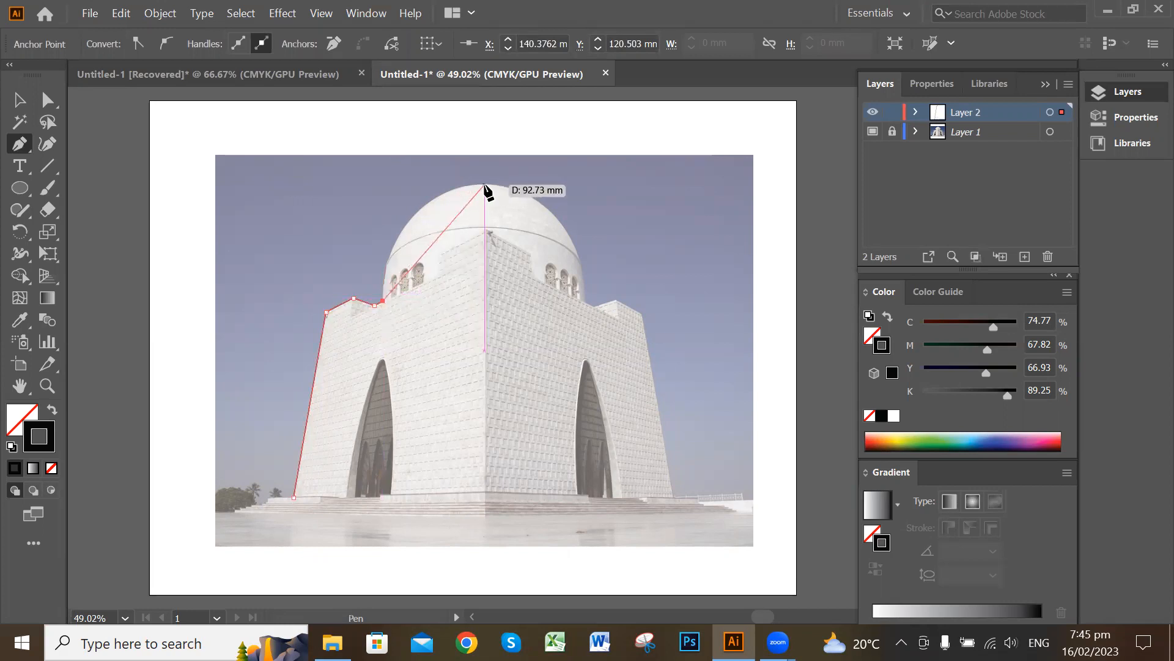
pyautogui.moveTo(485, 184); pyautogui.dragTo(587, 179)
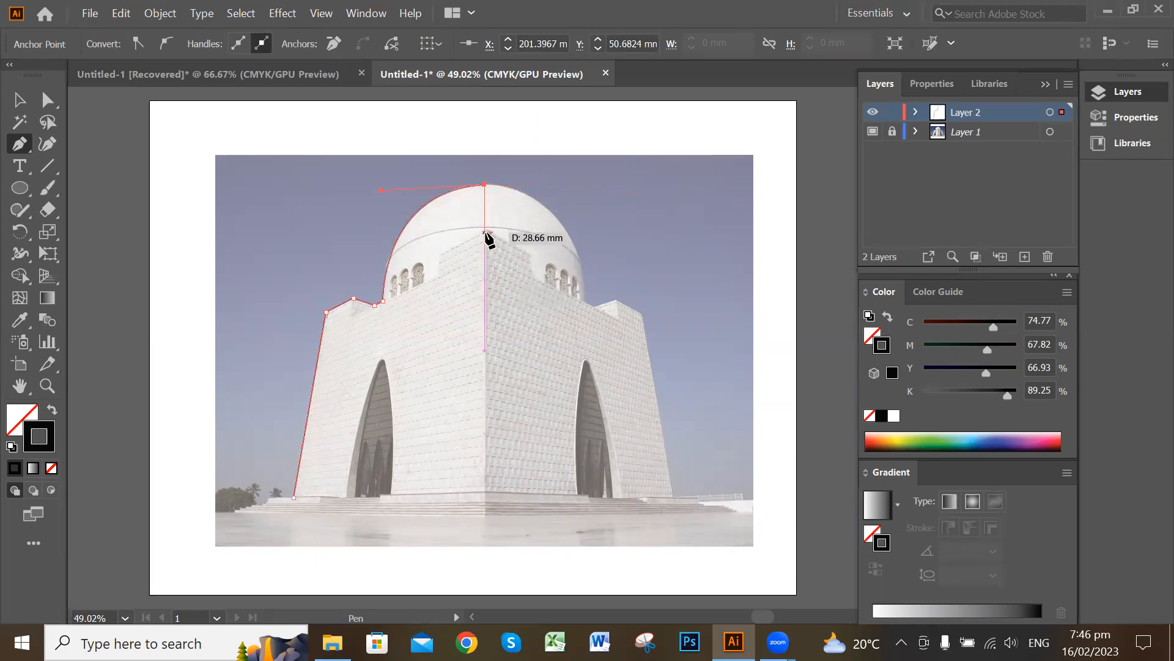
# Continue the path down the central edge, along the base and around the left arch, then close it at the outer base corner and deselect it
pyautogui.click(487, 492)
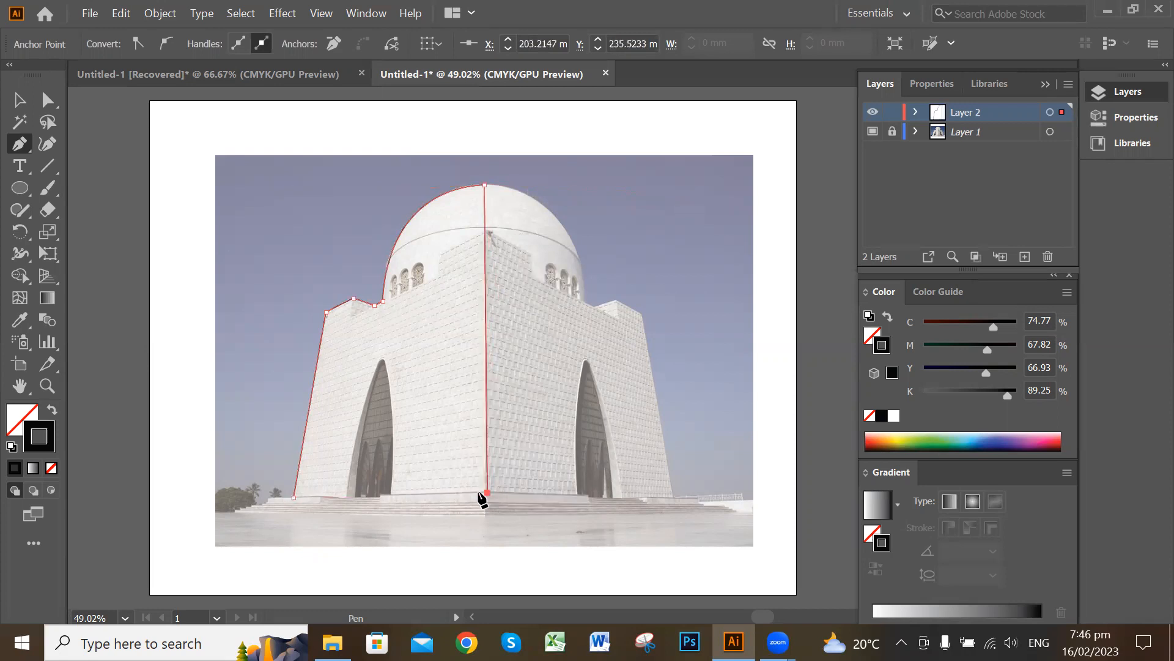
pyautogui.click(391, 493)
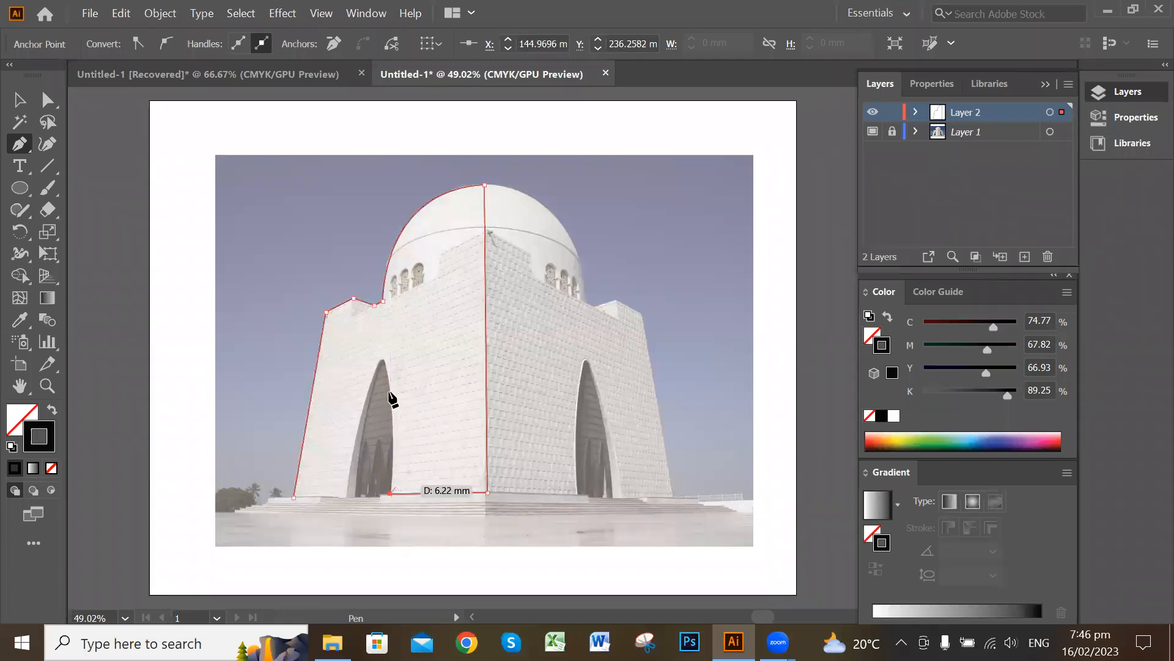
pyautogui.click(382, 360)
pyautogui.moveTo(361, 339); pyautogui.dragTo(362, 324)
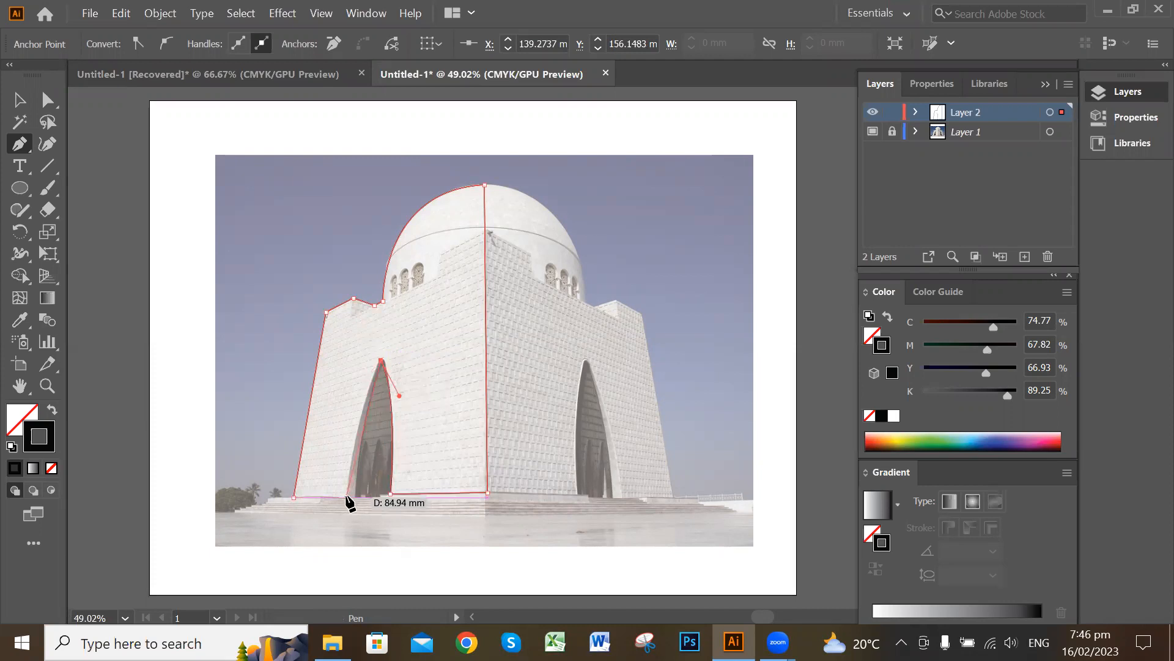
pyautogui.moveTo(347, 496); pyautogui.dragTo(342, 553)
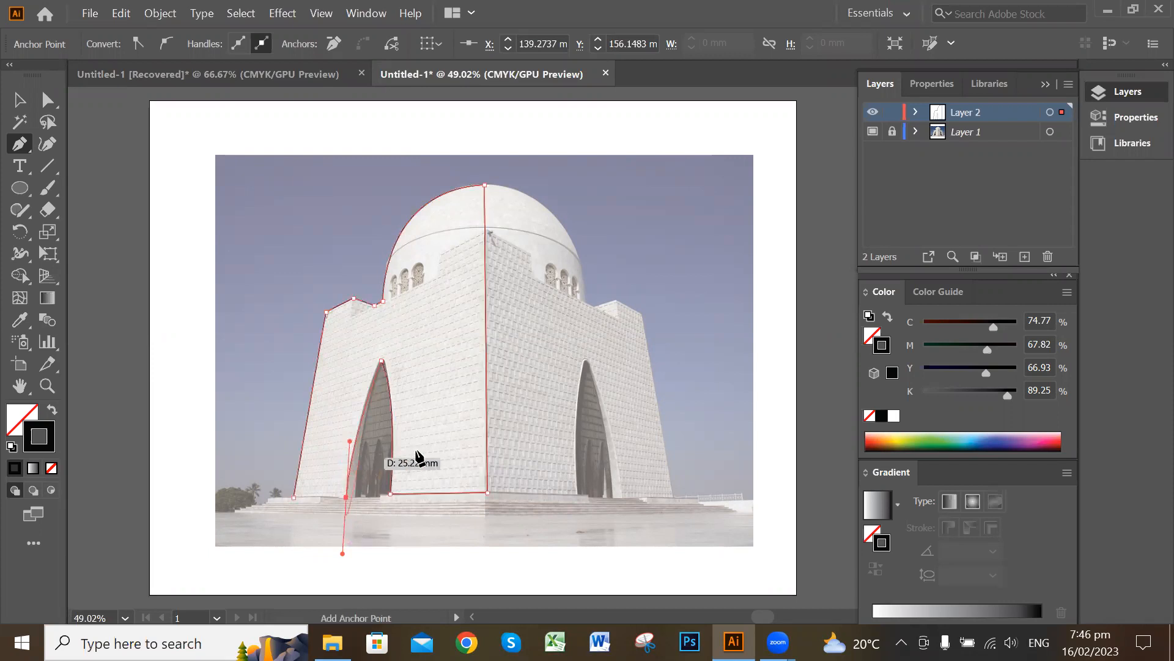
pyautogui.click(347, 495)
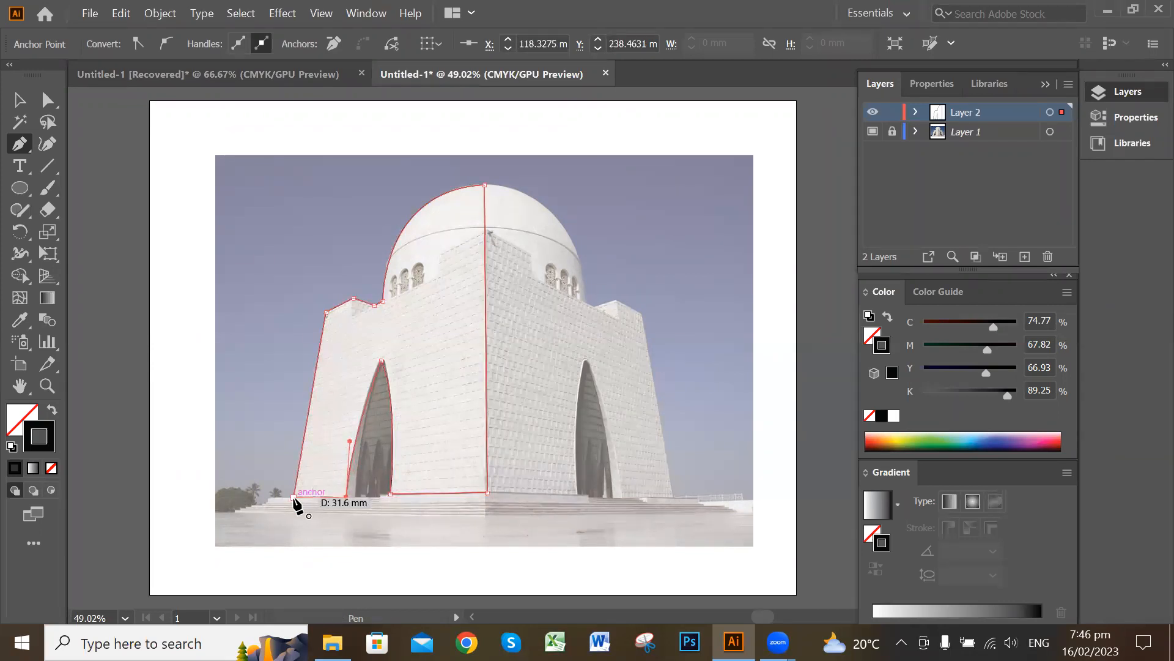
pyautogui.click(294, 497)
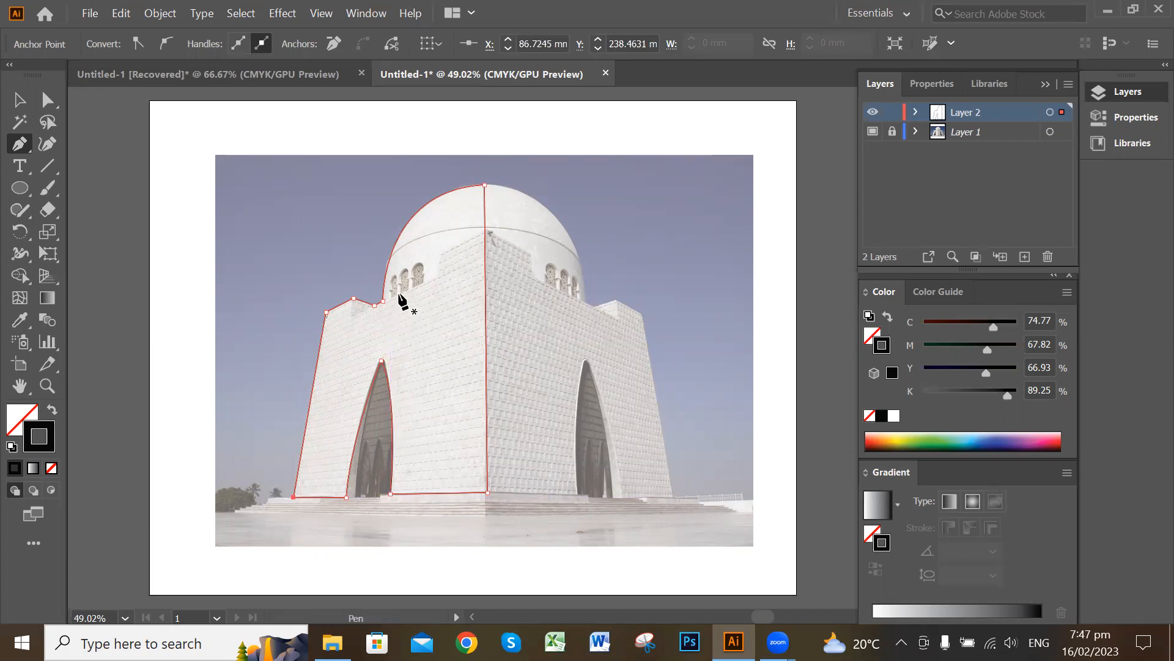
pyautogui.click(482, 185)
pyautogui.click(20, 101)
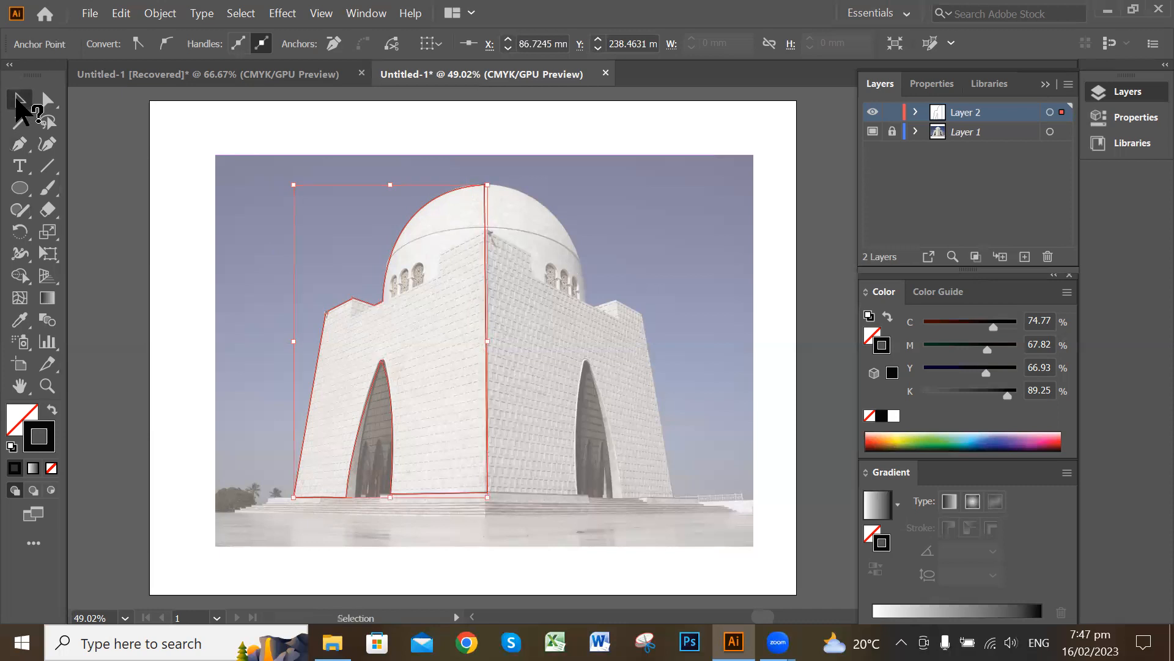
pyautogui.click(400, 299)
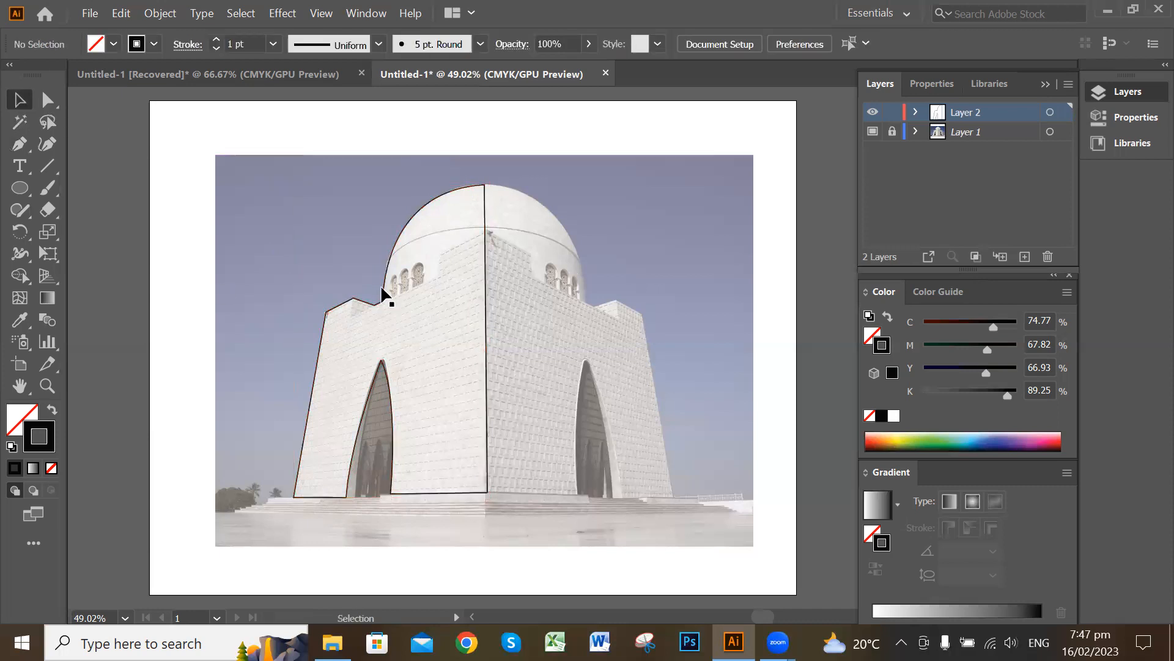
# Create a reflected copy of the left-half outline across the vertical axis
pyautogui.moveTo(327, 175); pyautogui.dragTo(465, 340)
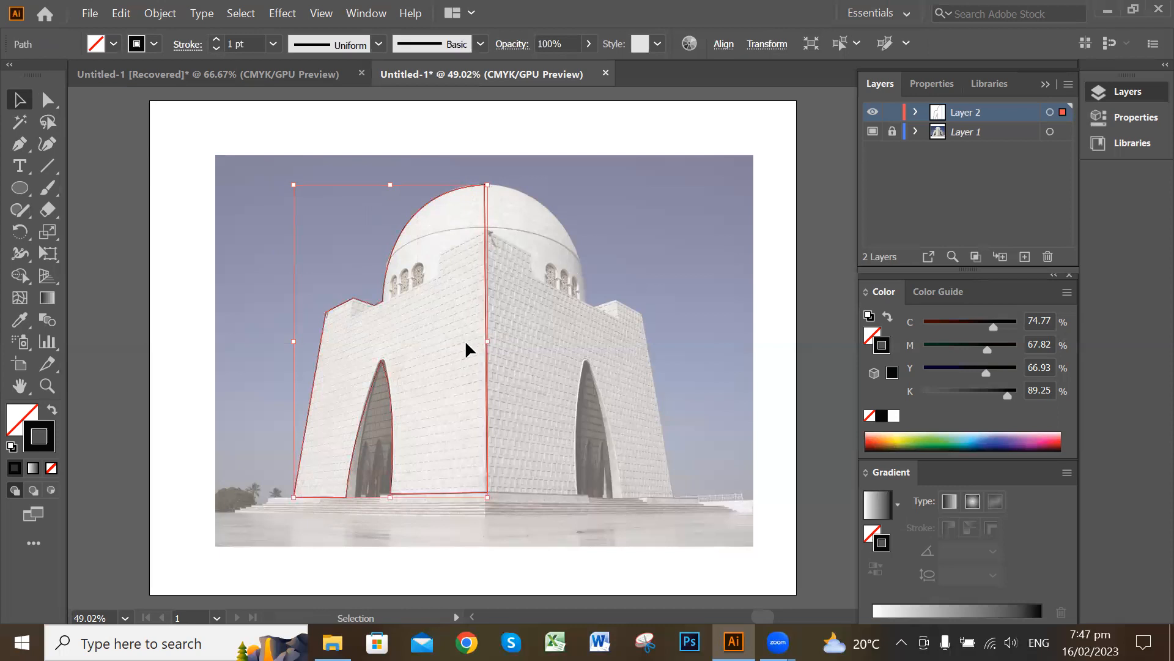
pyautogui.rightClick(399, 266)
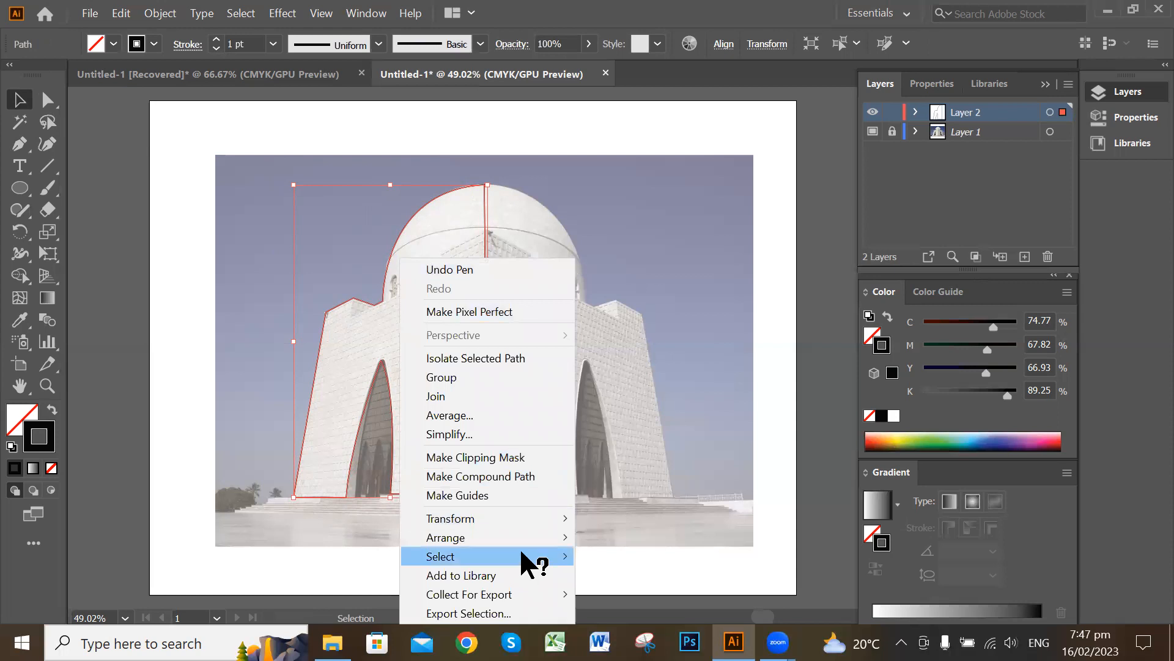
pyautogui.moveTo(534, 516)
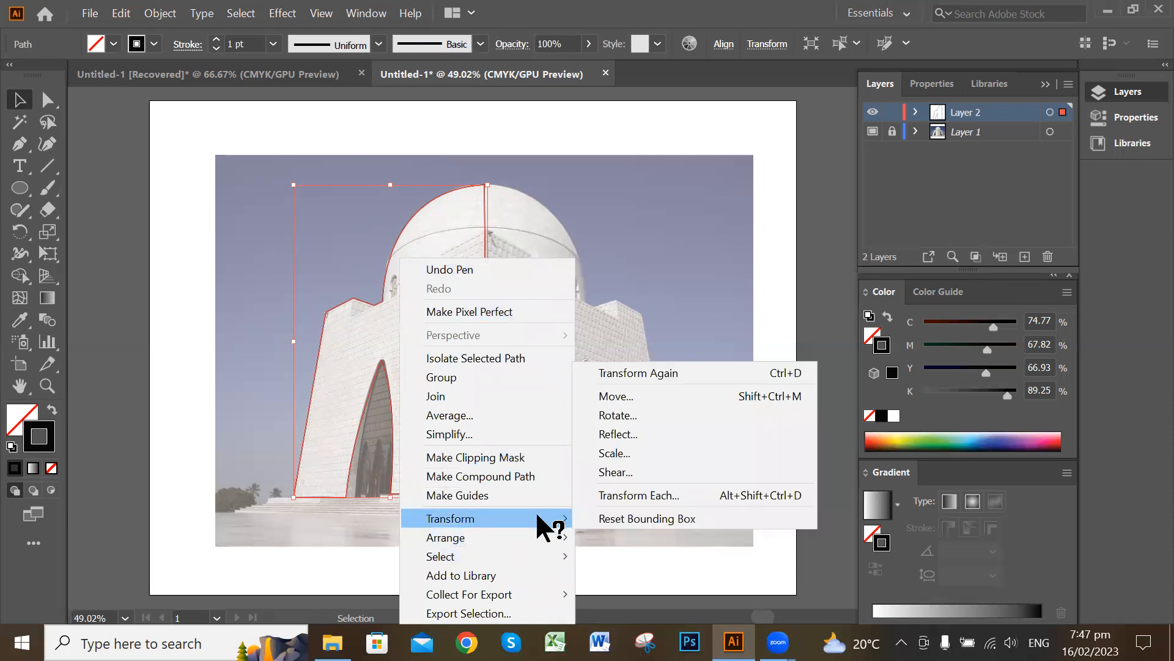
pyautogui.click(659, 431)
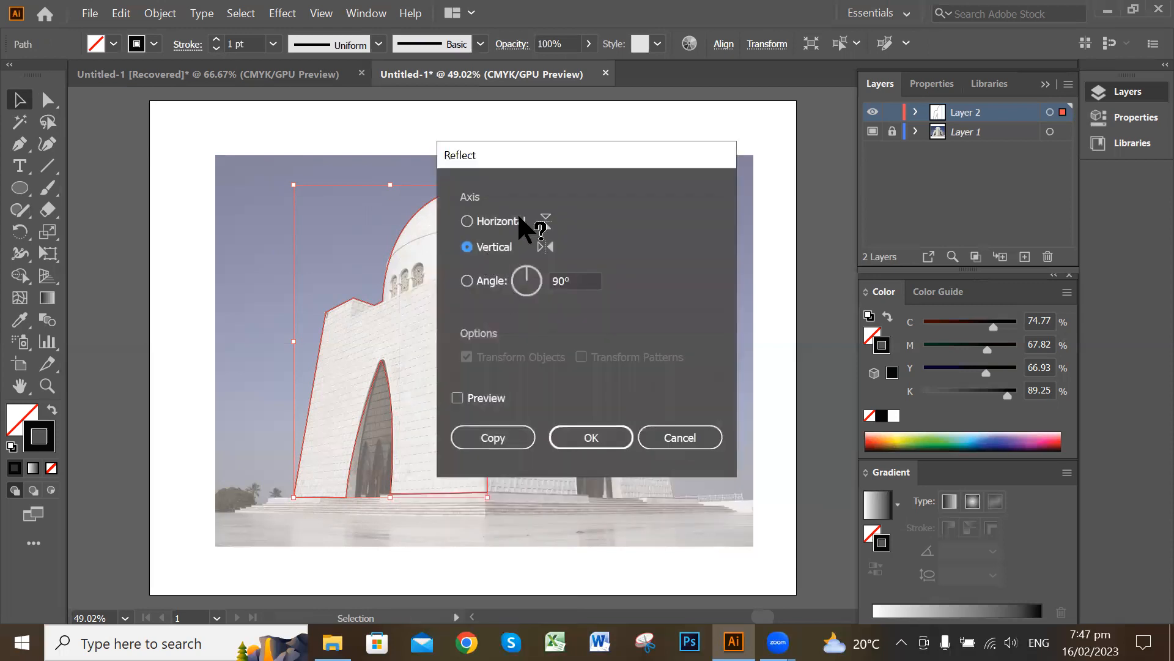
pyautogui.moveTo(618, 155); pyautogui.dragTo(763, 137)
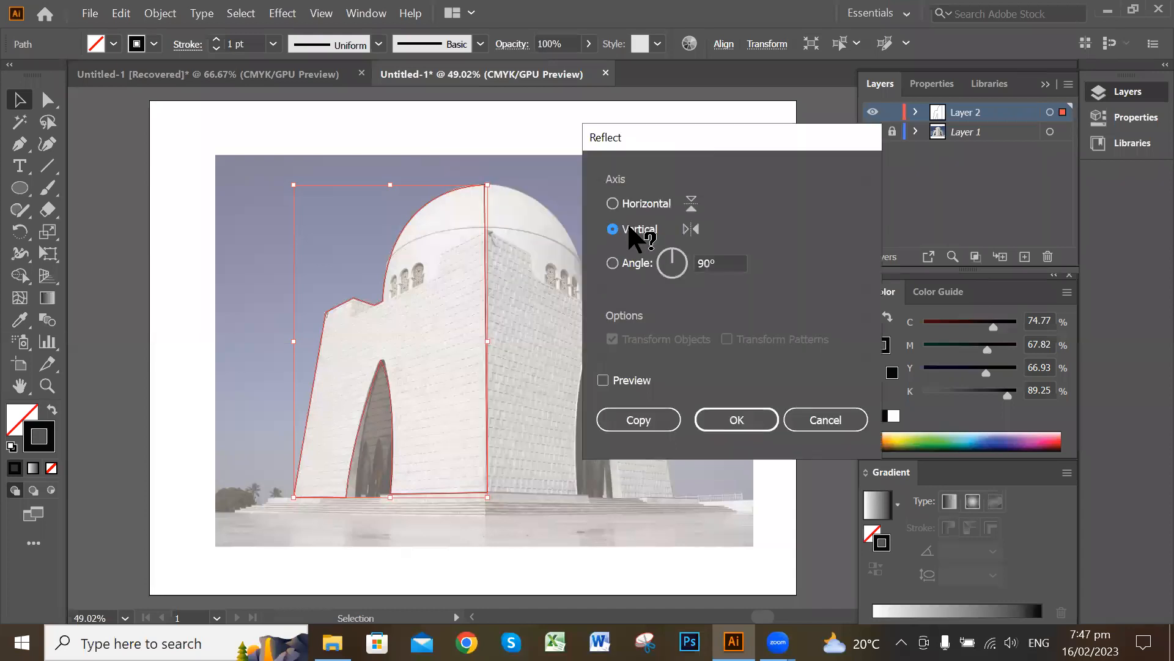
pyautogui.click(626, 419)
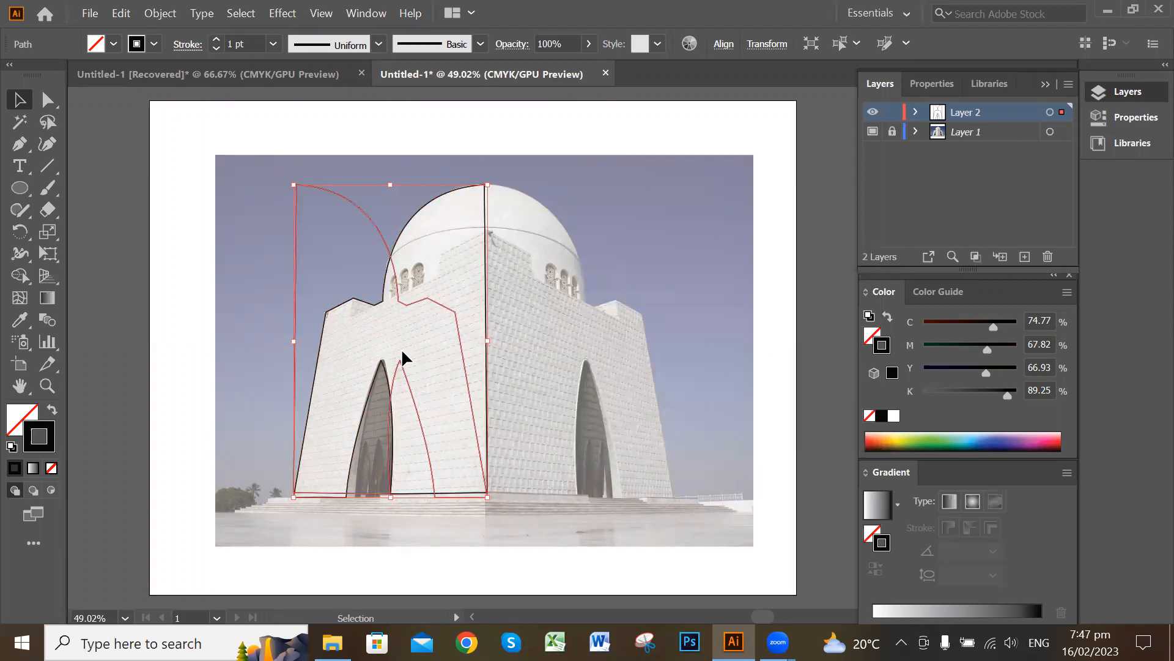
# Try to position the mirrored outline over the right half of the mausoleum
pyautogui.moveTo(411, 395); pyautogui.dragTo(600, 396)
pyautogui.click(765, 401)
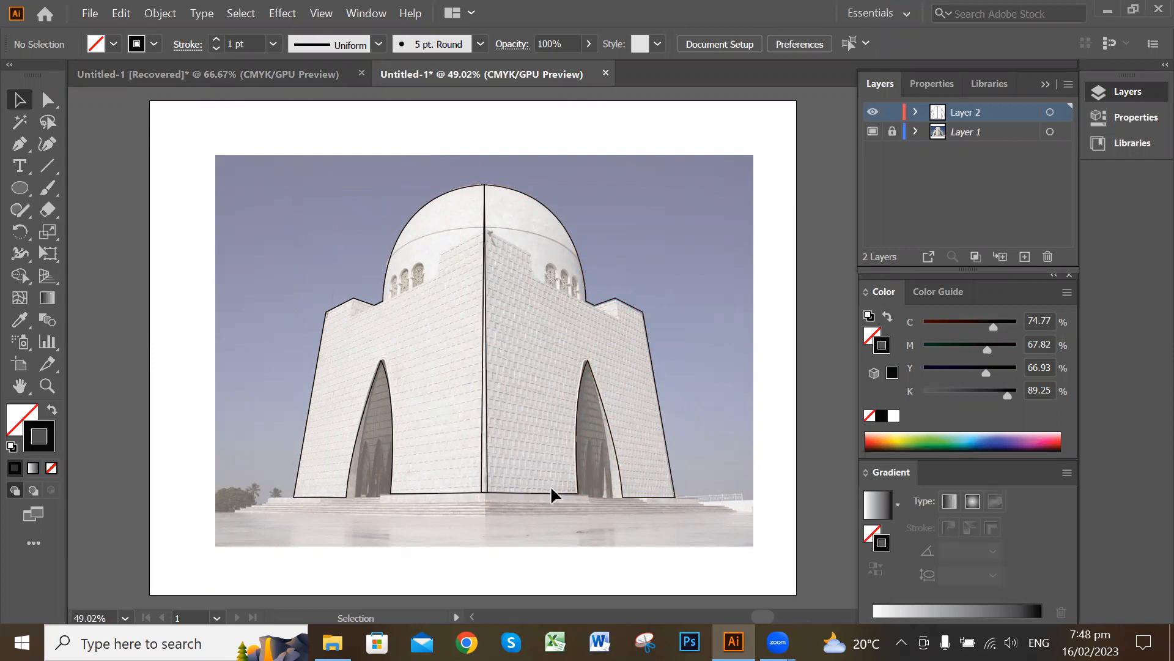
pyautogui.moveTo(548, 489); pyautogui.dragTo(555, 490)
pyautogui.click(798, 367)
# Undo the placement and the reflected copy, leaving only the left-half outline, and deselect it
pyautogui.hotkey('ctrl', 'z')
pyautogui.hotkey('ctrl', 'z')
pyautogui.hotkey('ctrl', 'z')
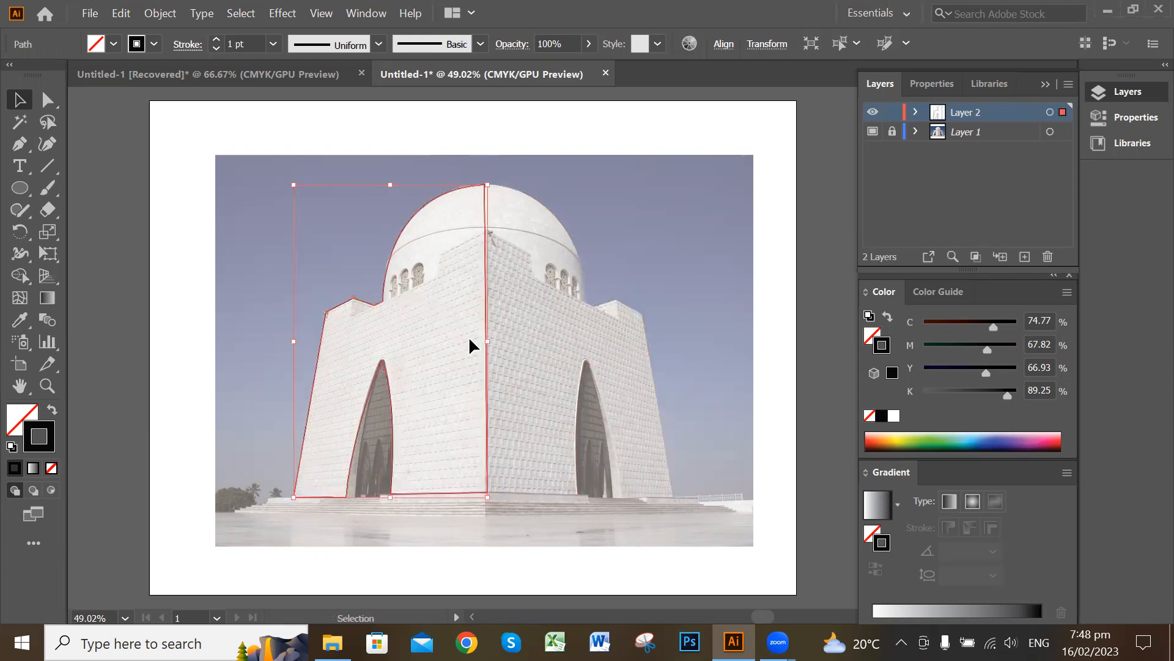
pyautogui.click(189, 237)
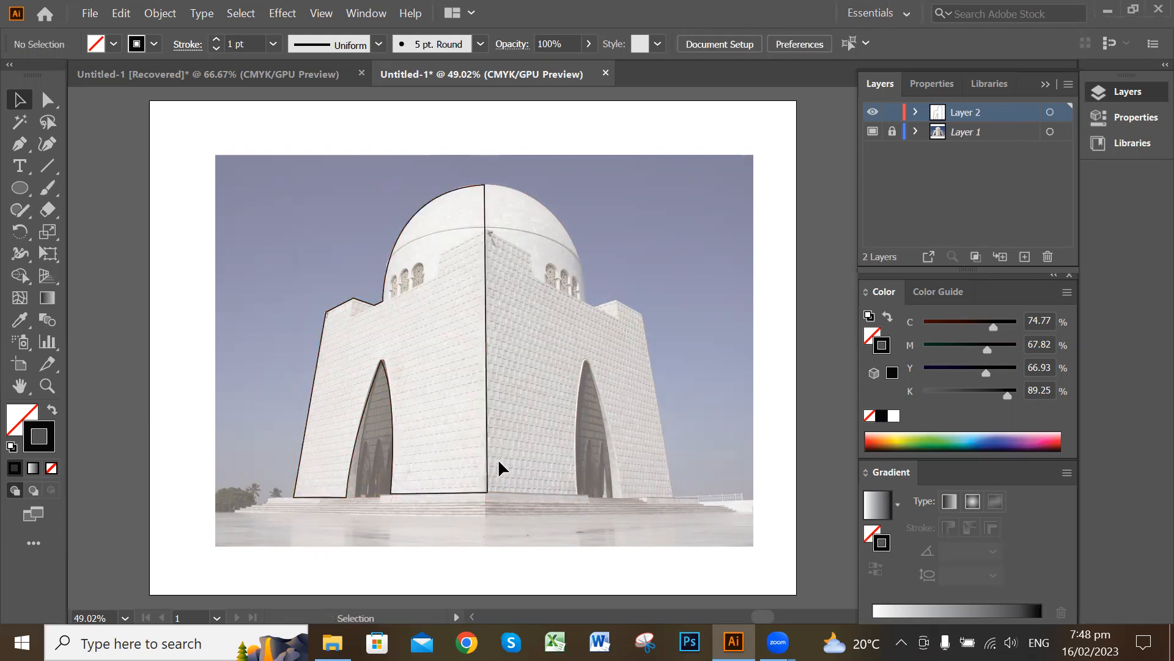
# Reflect a copy of the left-half outline across the vertical axis and place it over the mausoleum's right half
pyautogui.click(390, 243)
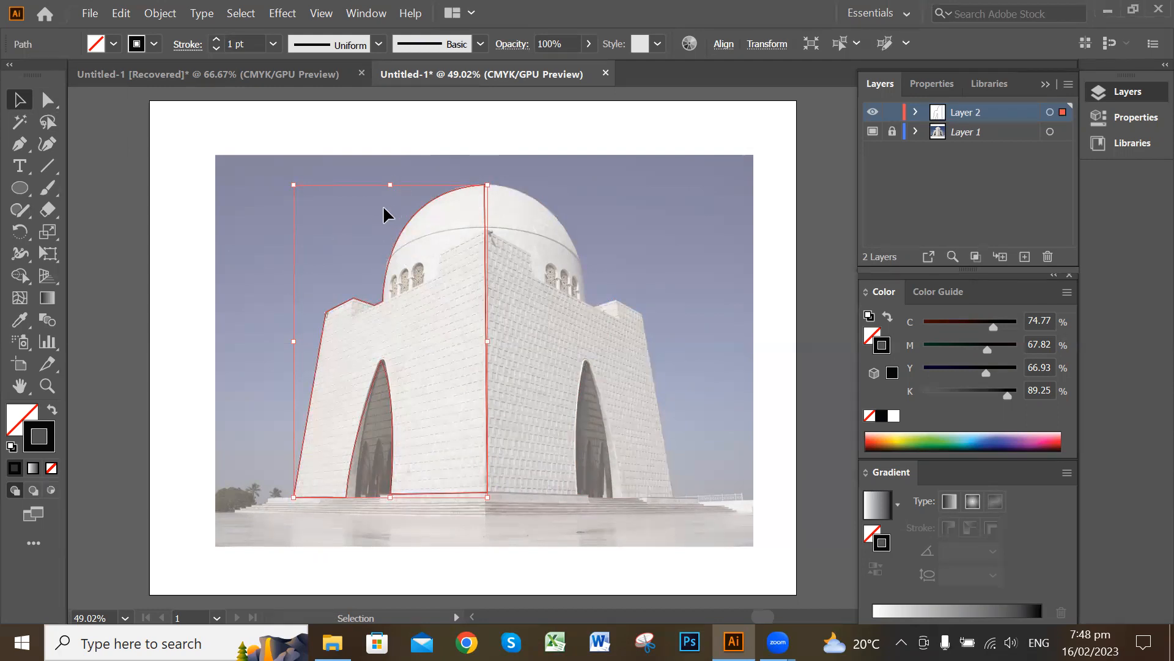
pyautogui.rightClick(388, 254)
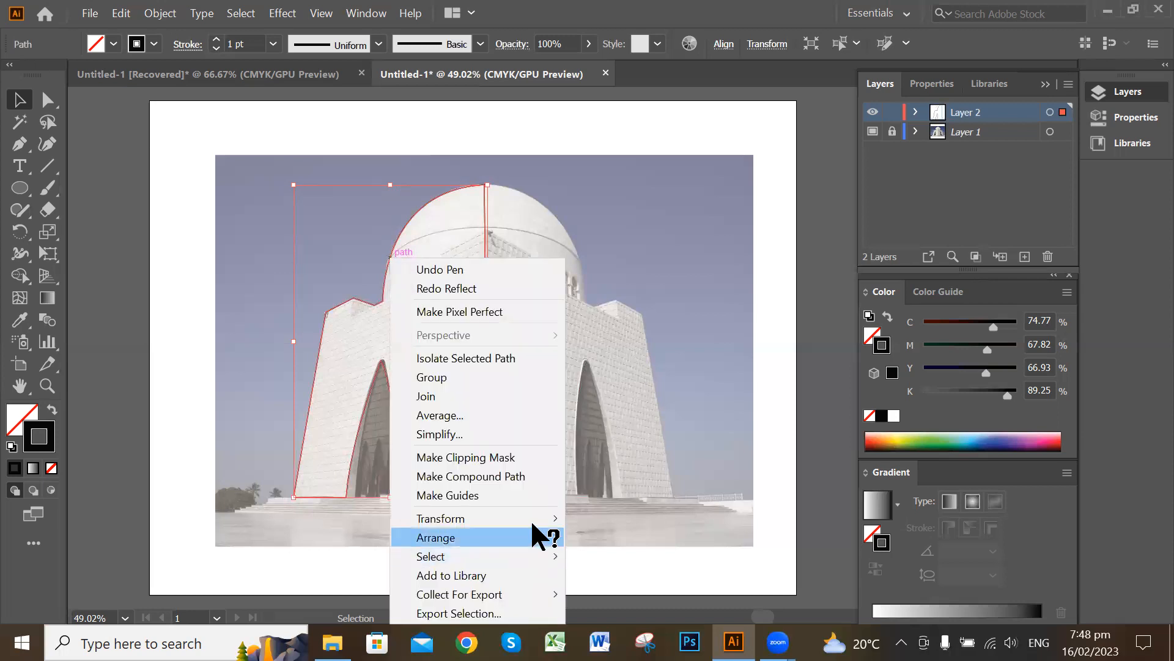
pyautogui.moveTo(530, 519)
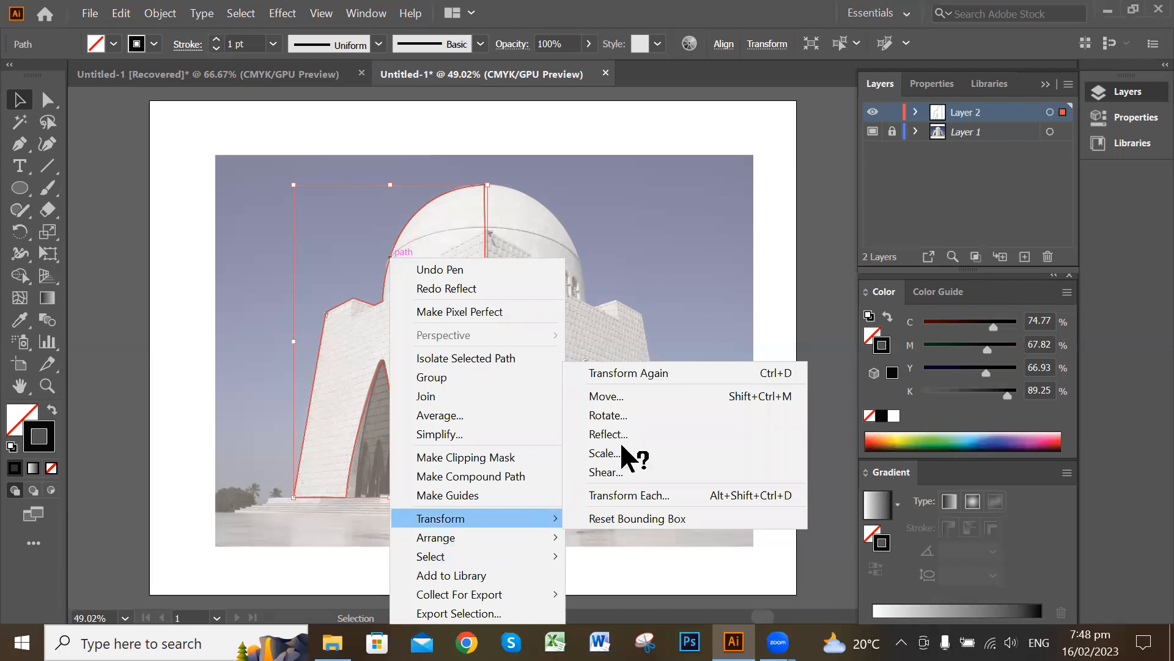
pyautogui.click(655, 426)
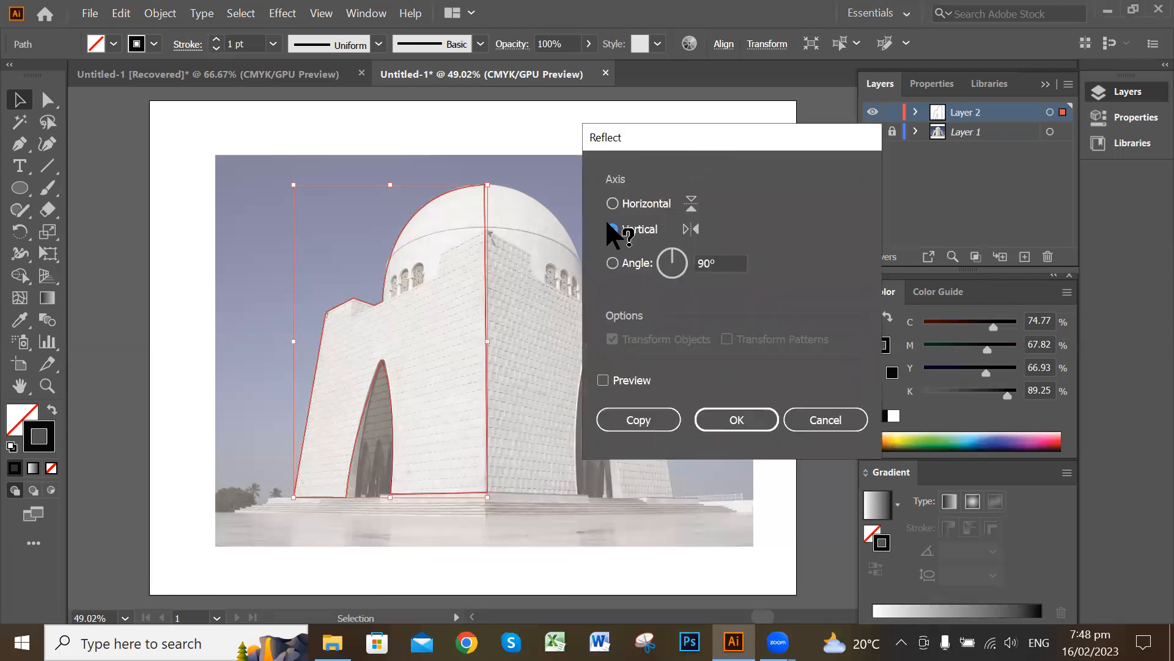
pyautogui.click(638, 419)
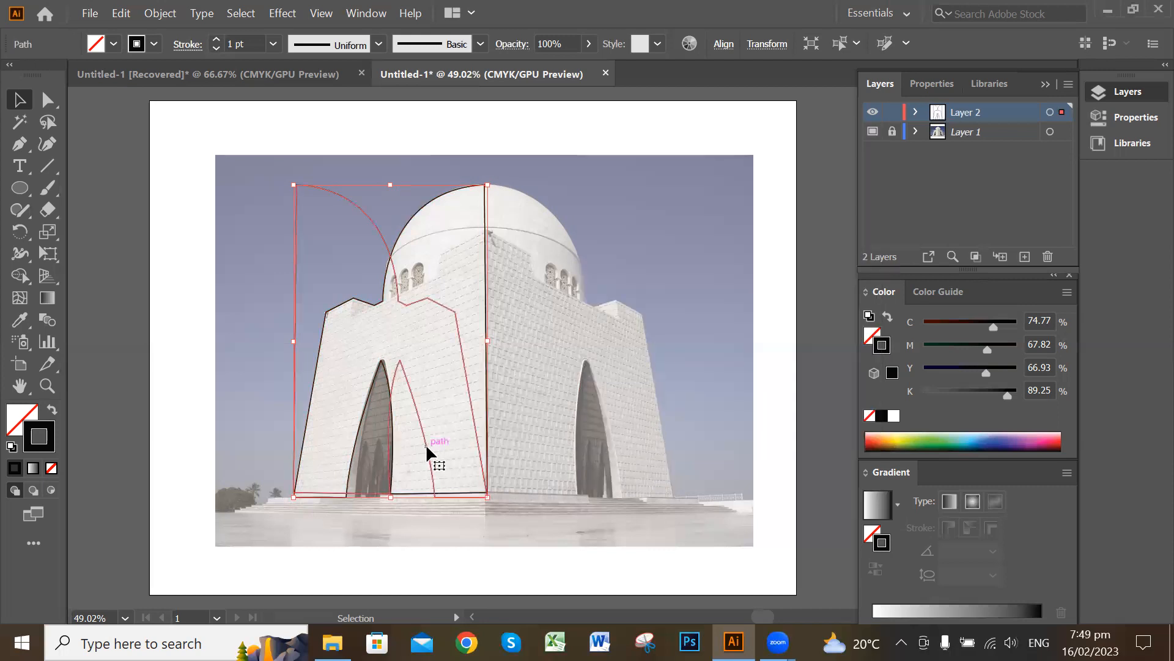
pyautogui.moveTo(426, 449); pyautogui.dragTo(613, 445)
pyautogui.click(766, 416)
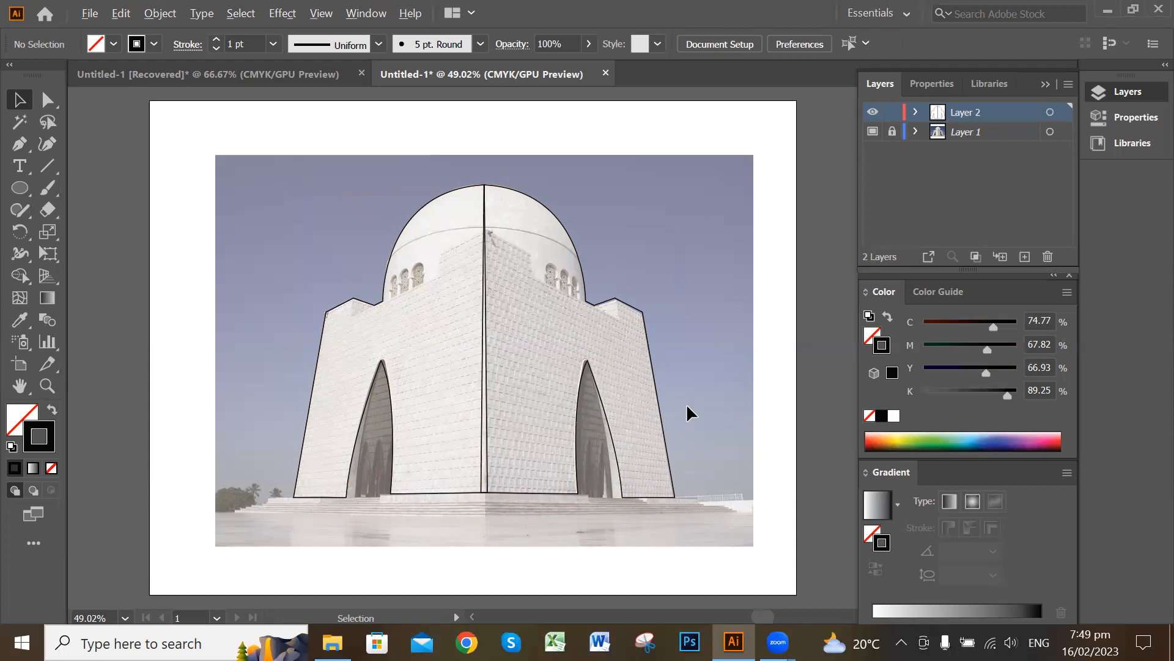
# Move the mirrored outline's inner bottom anchor point onto the left half's bottom corner to close the centre gap, and deselect it
pyautogui.scroll(2, 686, 402)
pyautogui.moveTo(424, 468); pyautogui.dragTo(633, 376)
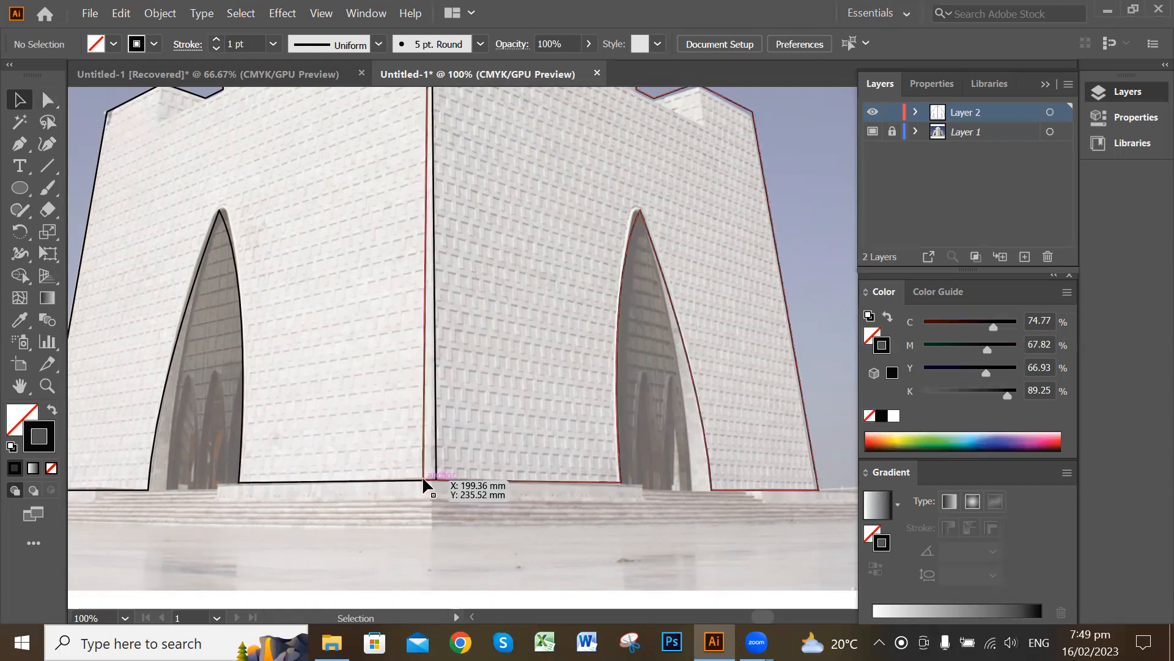
pyautogui.click(49, 104)
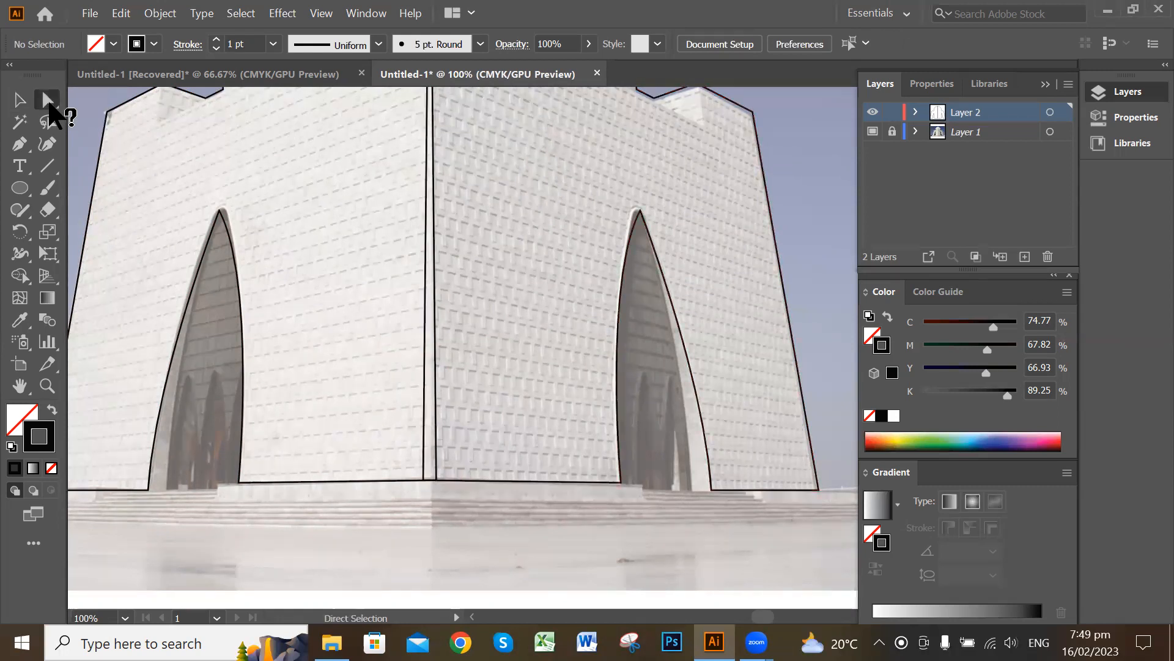
pyautogui.click(422, 474)
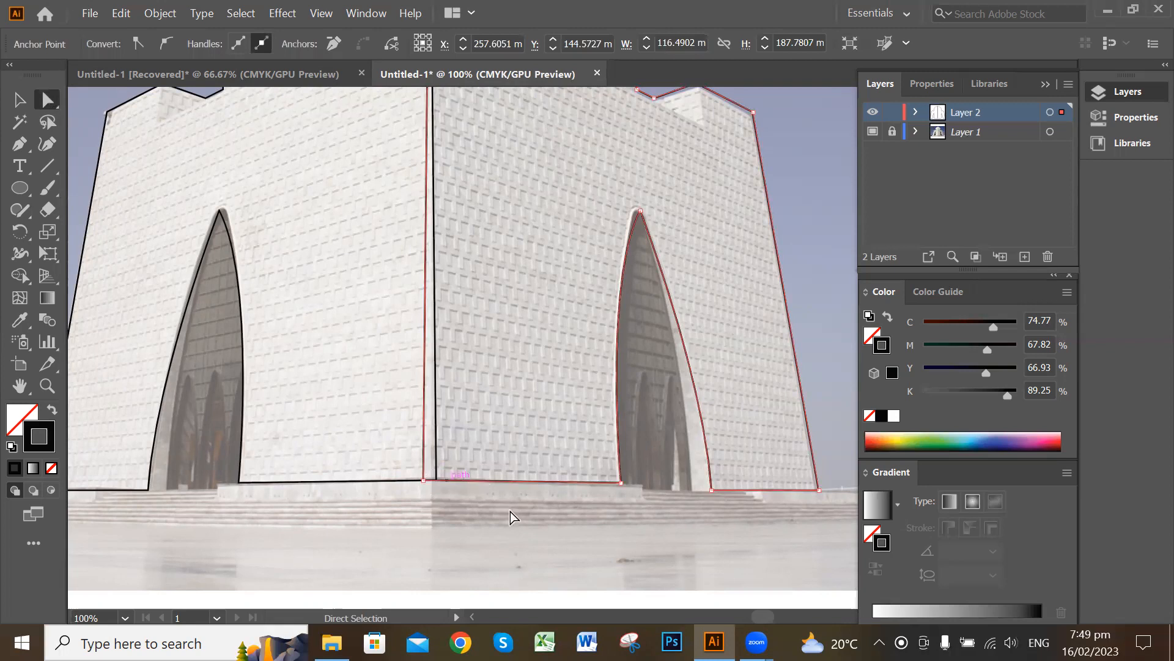
pyautogui.moveTo(423, 483); pyautogui.dragTo(435, 479)
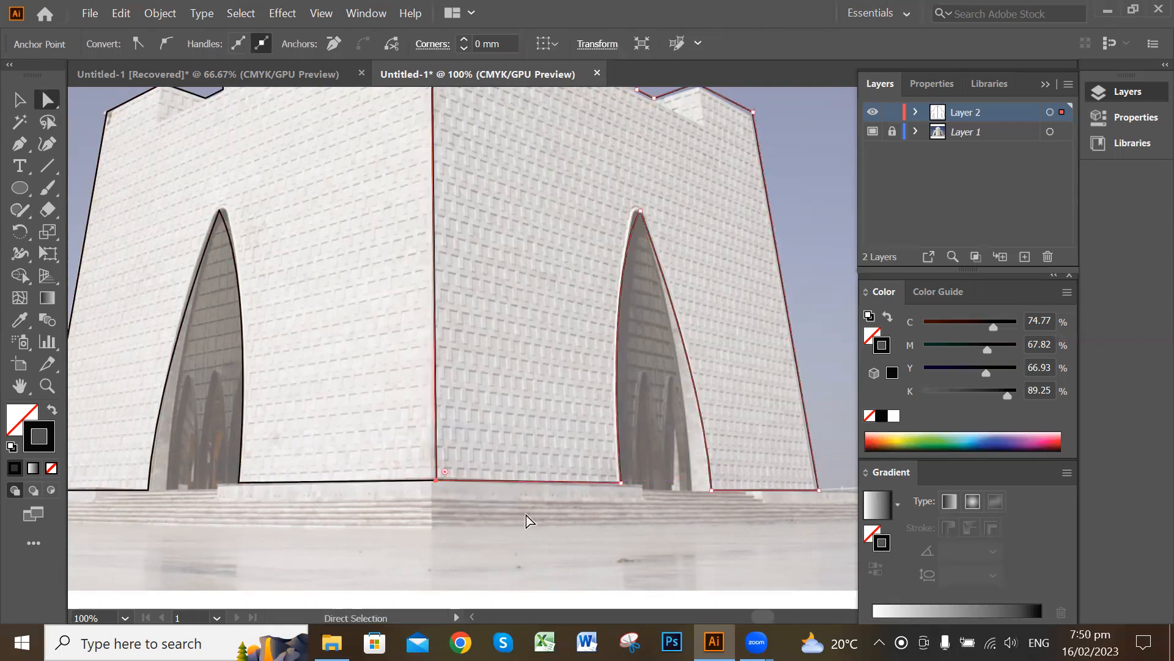
pyautogui.click(19, 100)
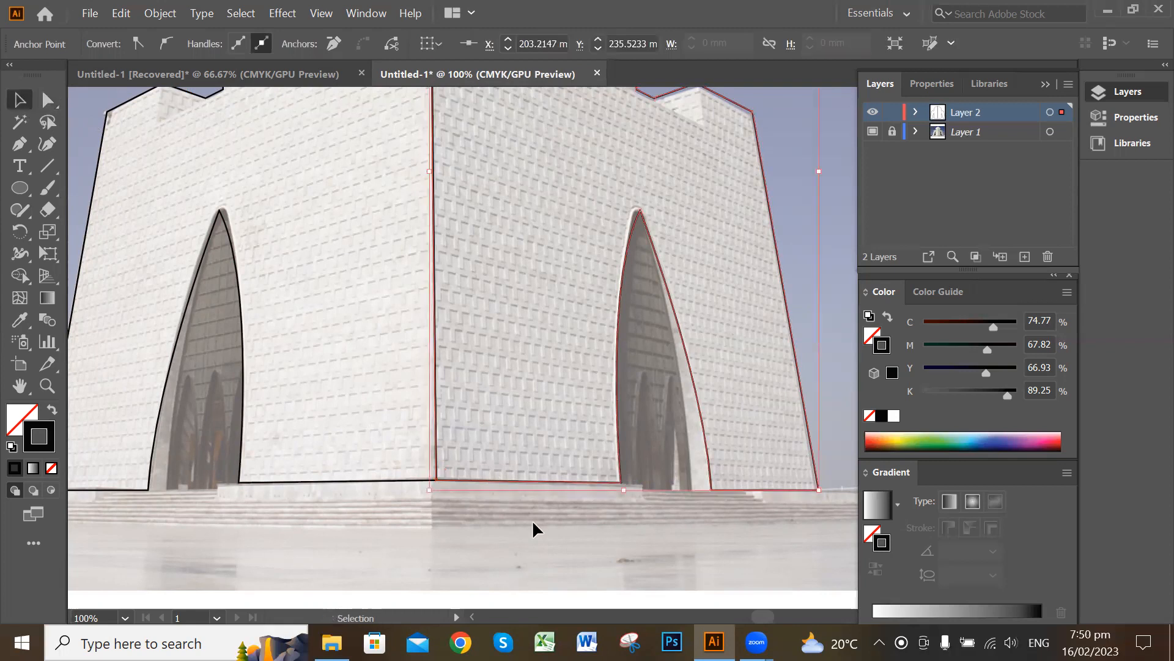
pyautogui.click(533, 519)
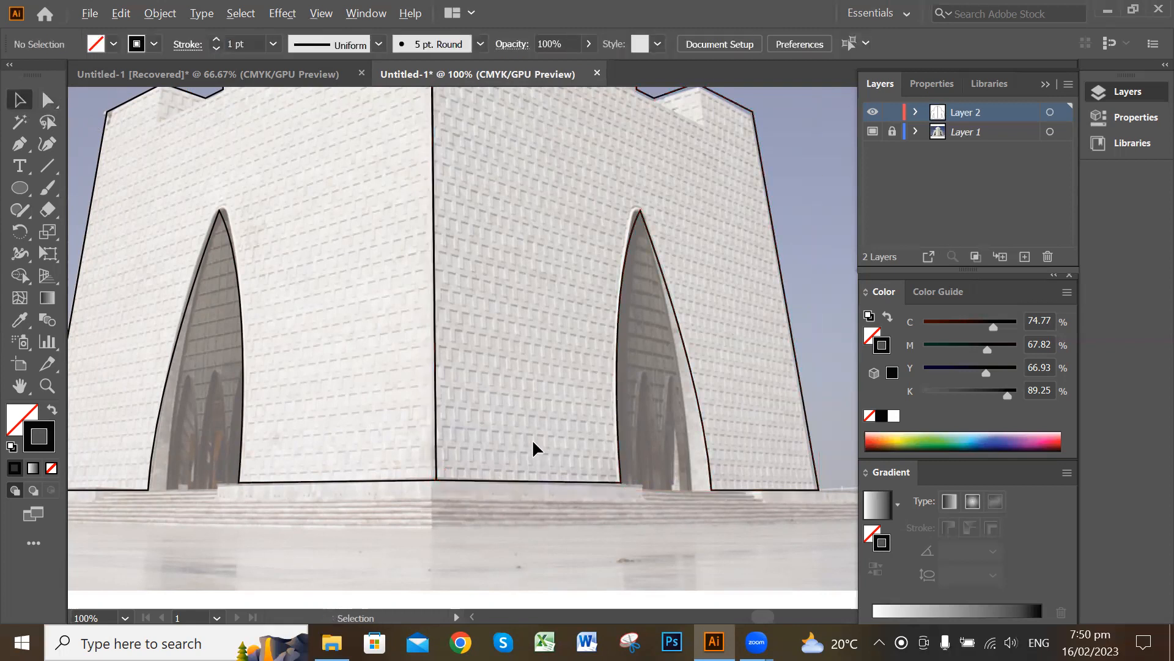
# Hide the photo layer to check the two joined outline halves on their own, and show the photo again
pyautogui.hotkey('ctrl', '-')
pyautogui.hotkey('ctrl', '-')
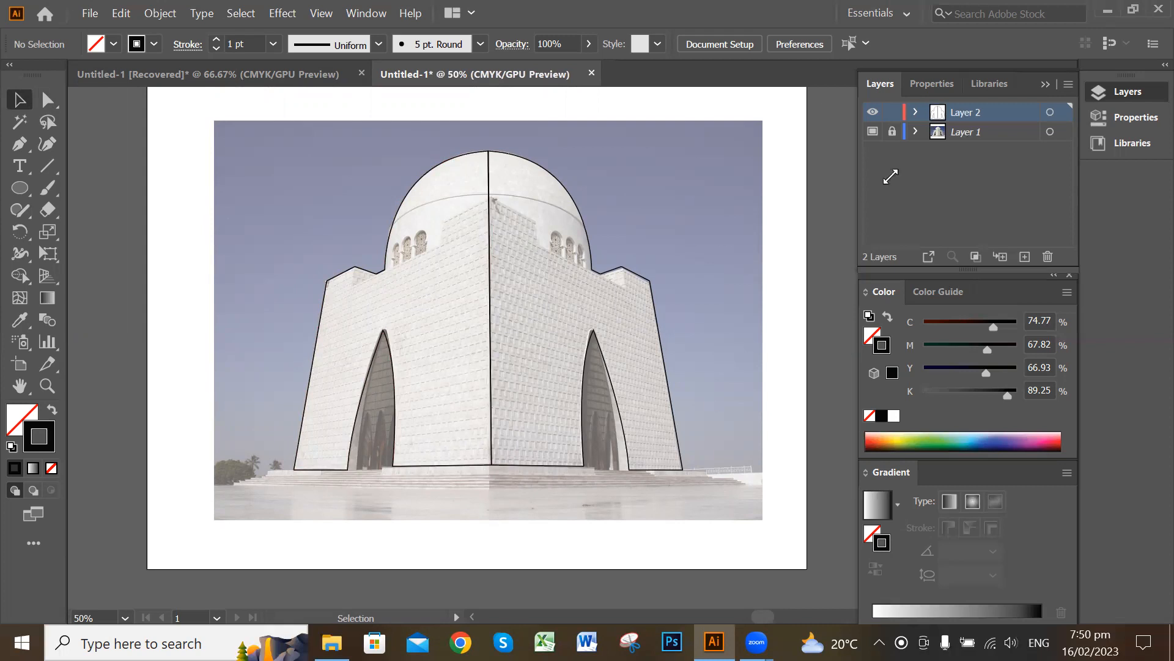
pyautogui.click(873, 132)
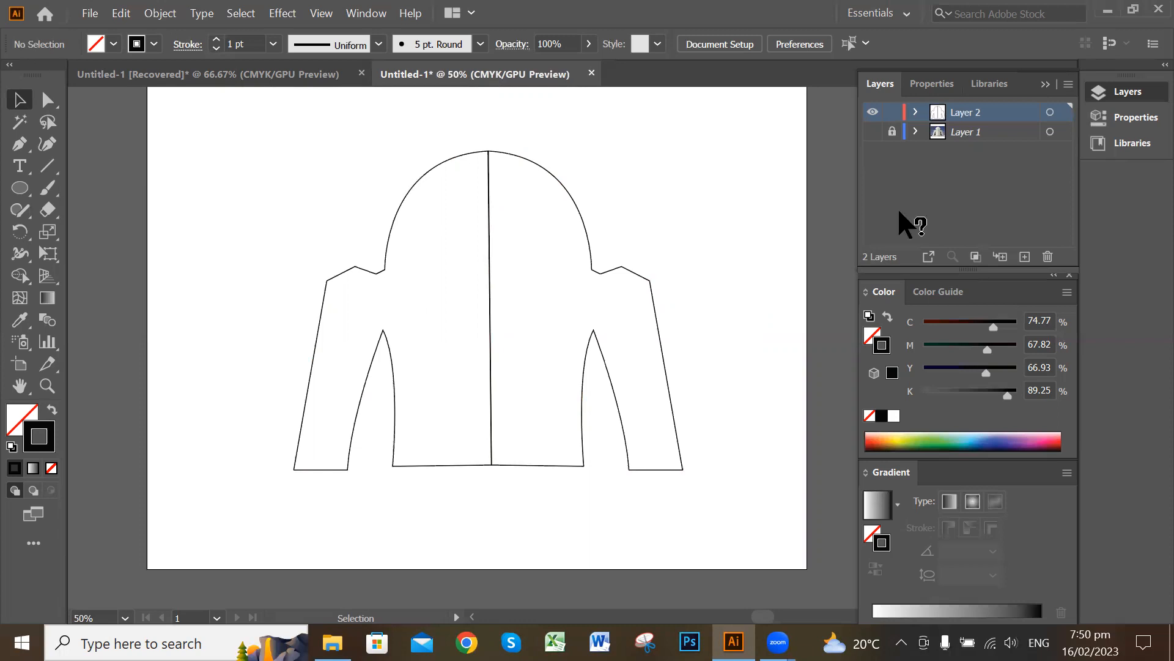
pyautogui.click(873, 132)
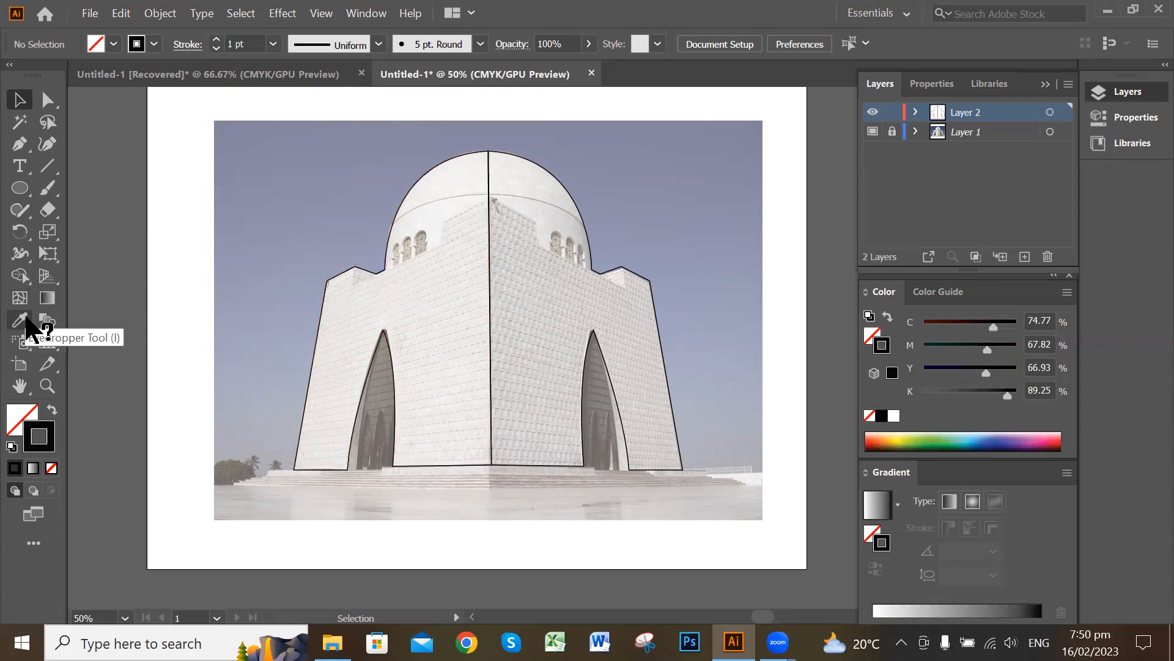
# Try filling the left-half outline with the wall colour sampled from the photo, check it without the photo layer, and undo the fill
pyautogui.click(364, 268)
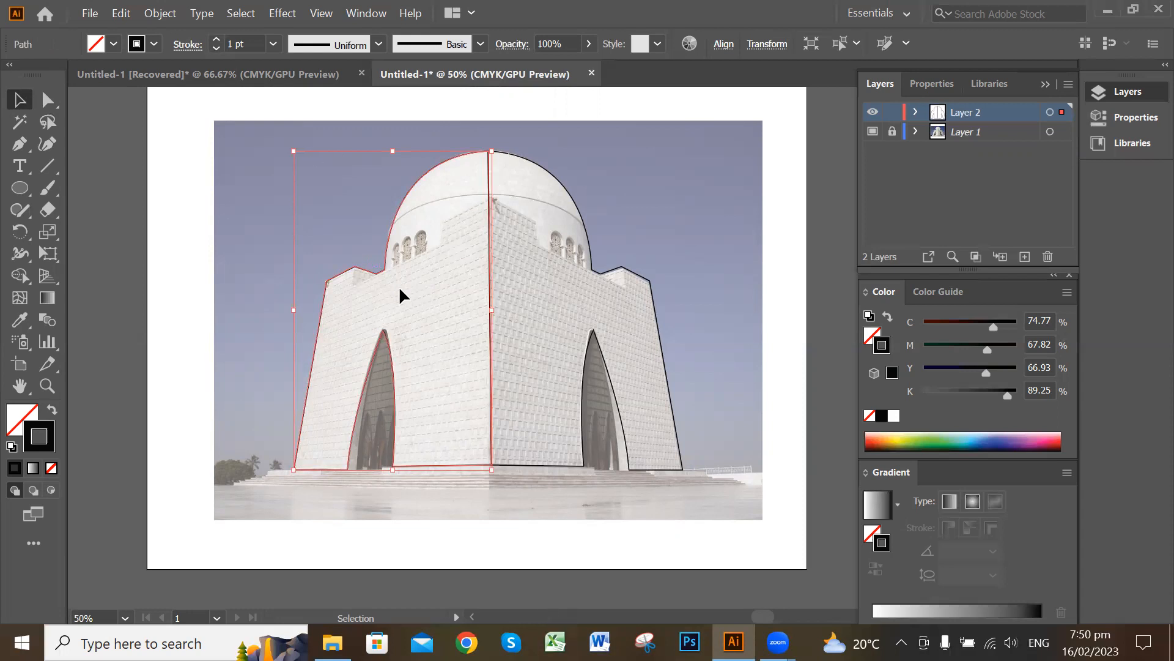
pyautogui.click(20, 320)
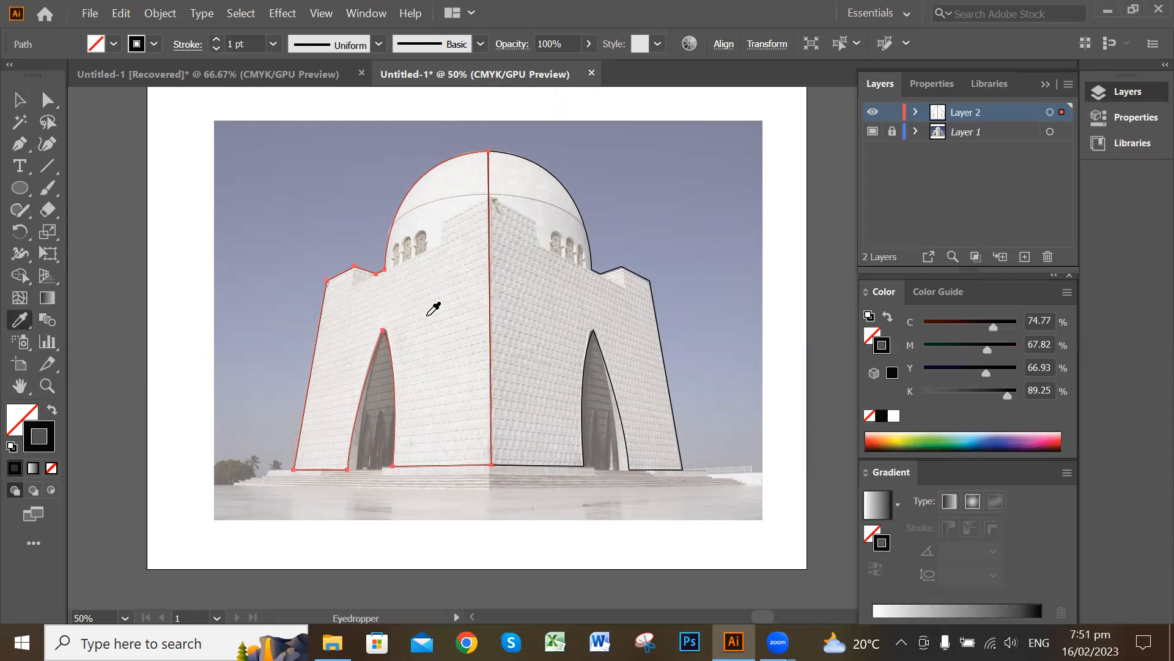
pyautogui.click(443, 280)
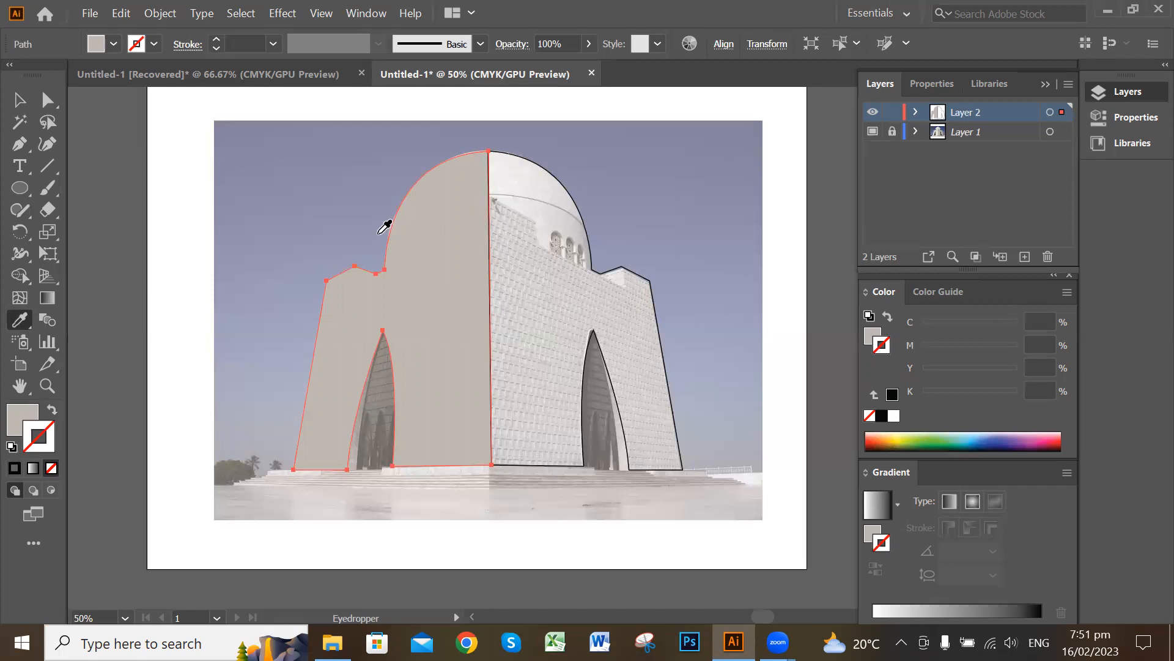
pyautogui.click(872, 132)
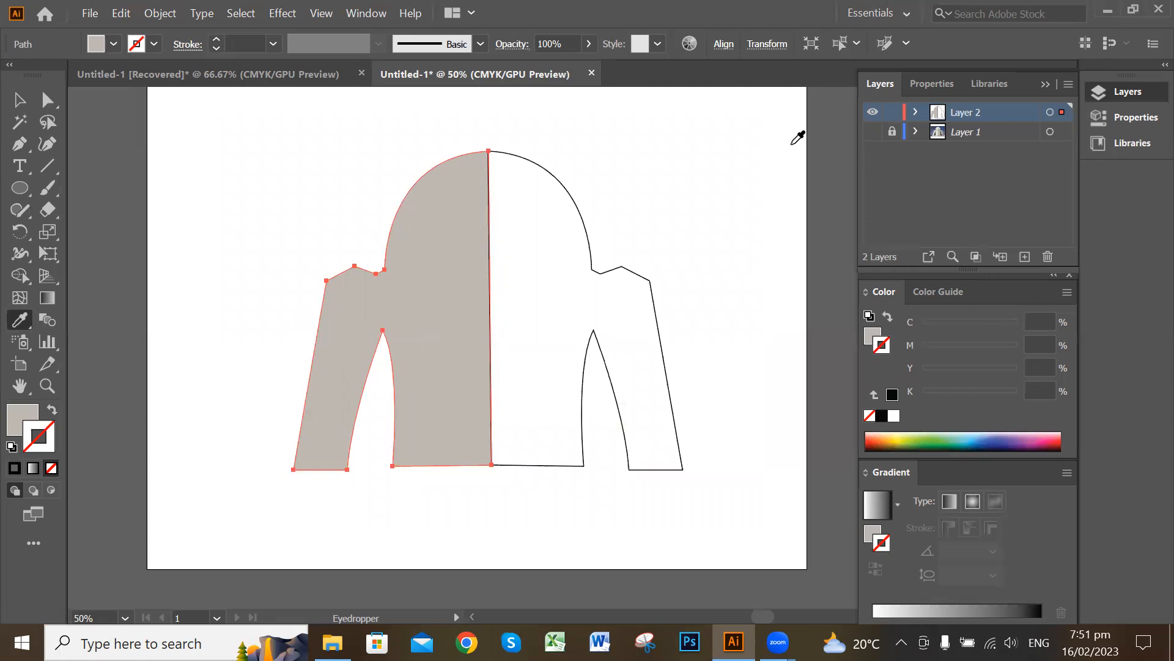
pyautogui.click(872, 132)
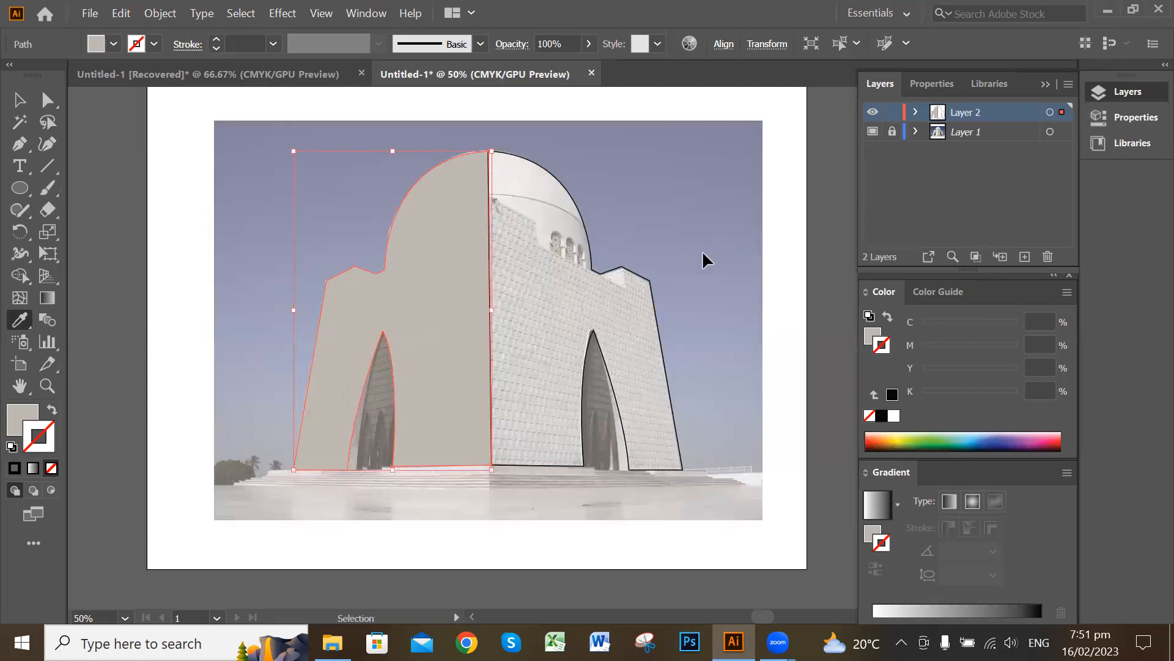
pyautogui.hotkey('ctrl', 'z')
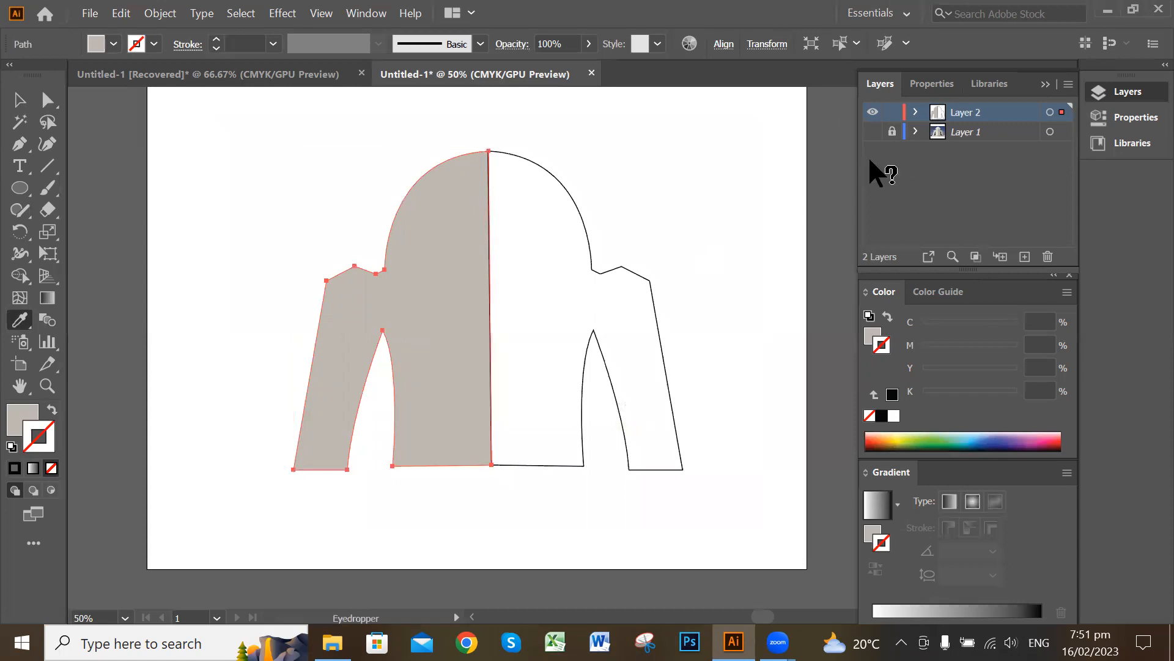
pyautogui.hotkey('ctrl', 'shift', 'z')
pyautogui.hotkey('ctrl', 'z')
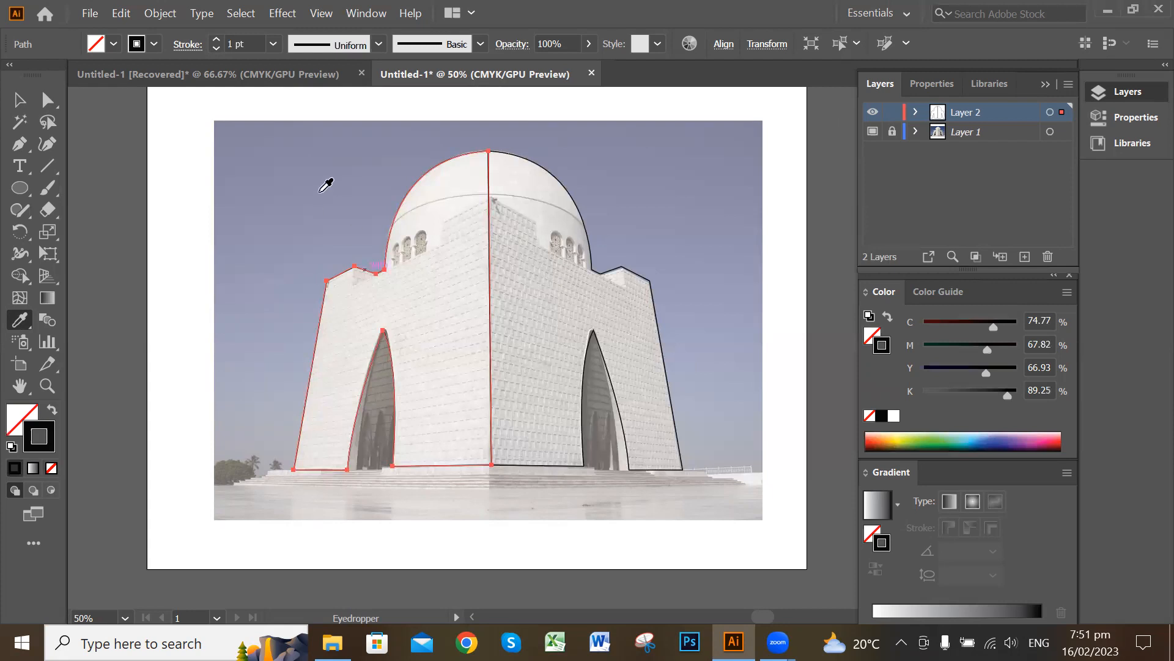
# Try filling the left-half outline with blue sampled from the photo's sky, undo the fill and deselect the outline
pyautogui.click(698, 135)
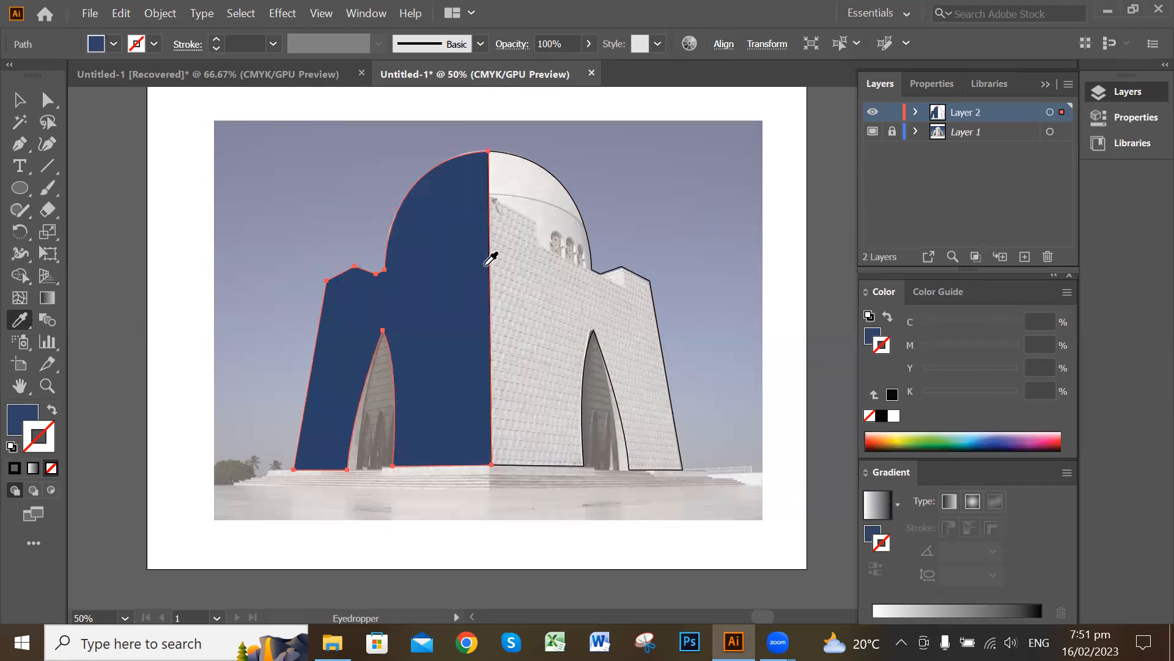
pyautogui.hotkey('alt', 'Tab')
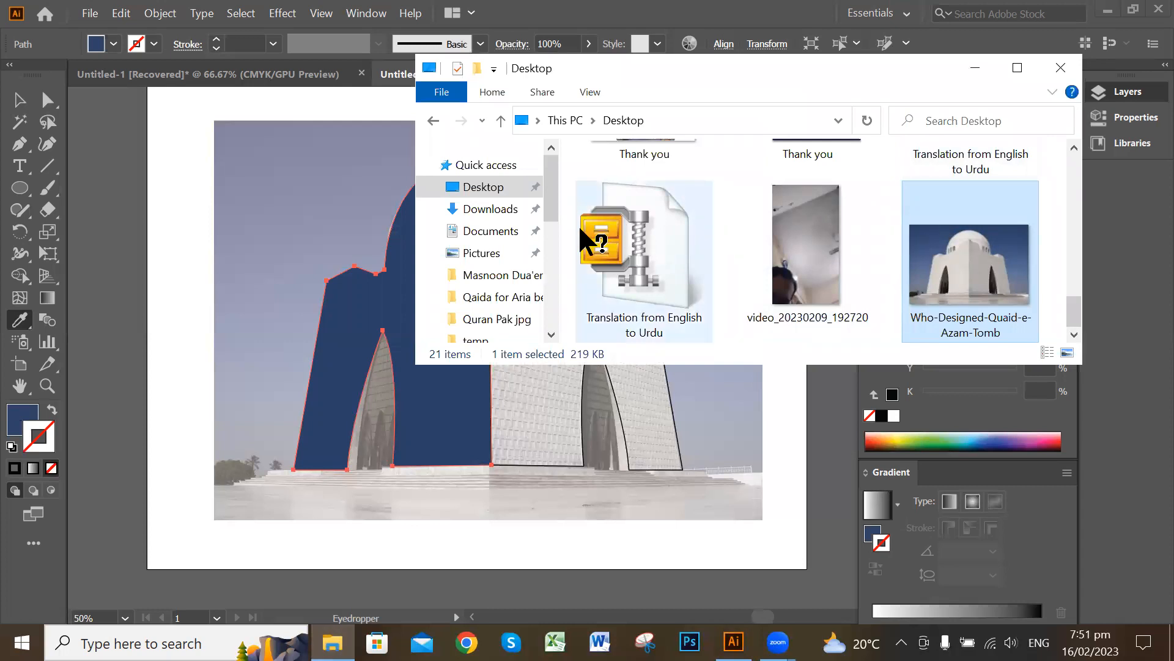
pyautogui.click(20, 321)
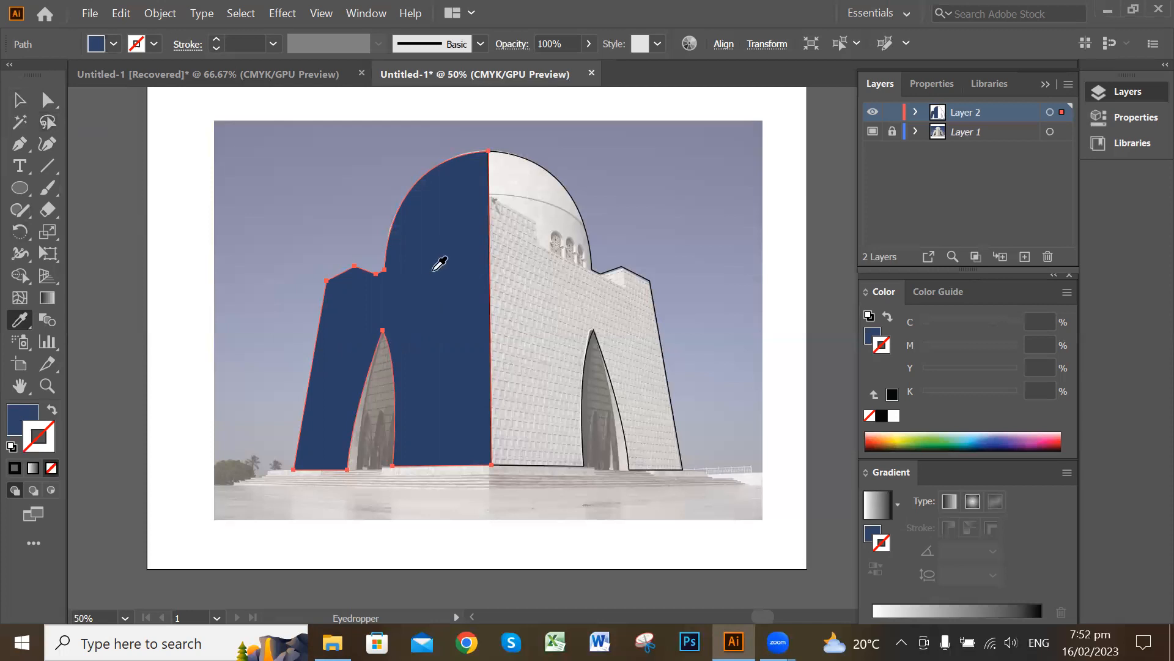
pyautogui.click(511, 339)
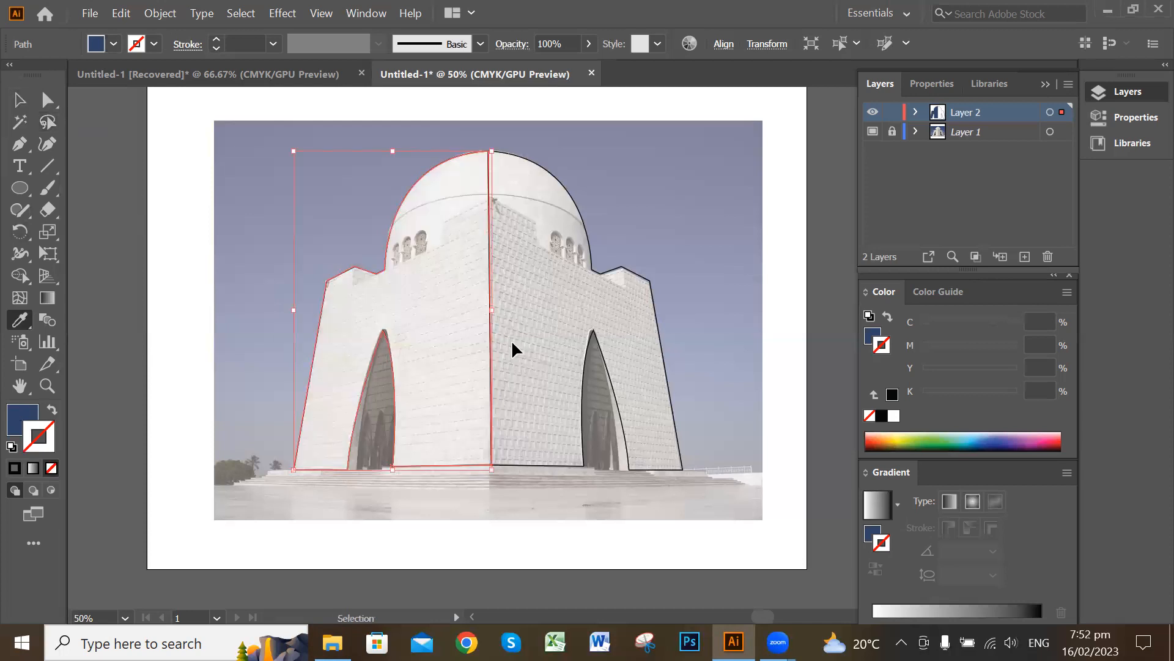
pyautogui.click(20, 101)
pyautogui.click(763, 352)
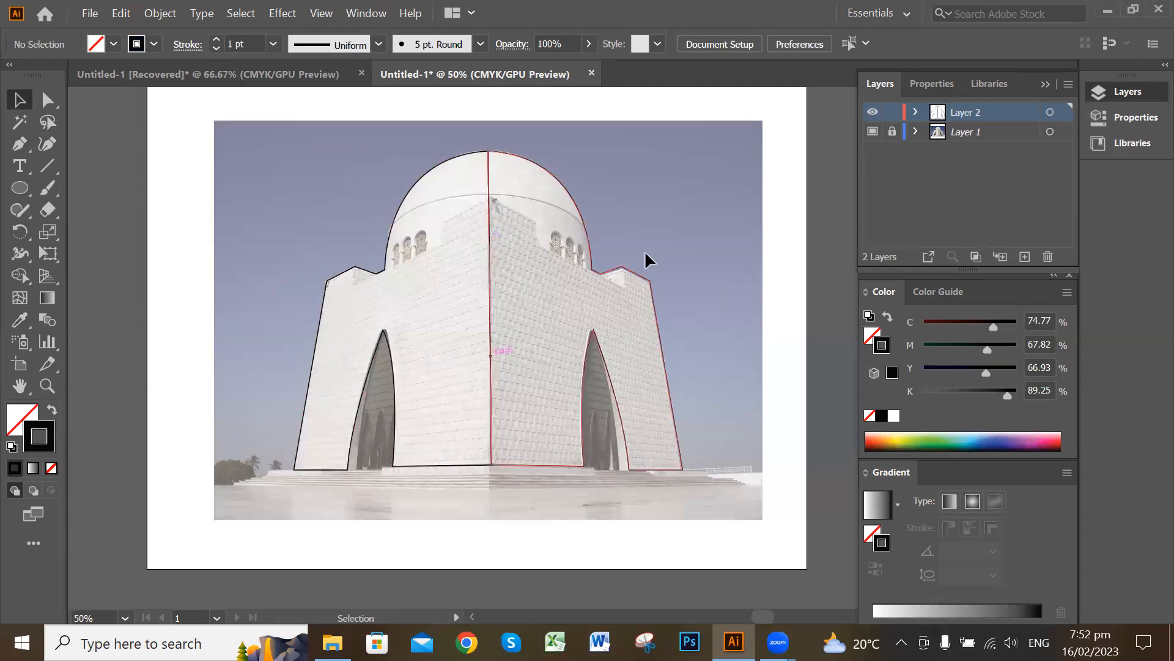
pyautogui.click(526, 192)
pyautogui.click(501, 108)
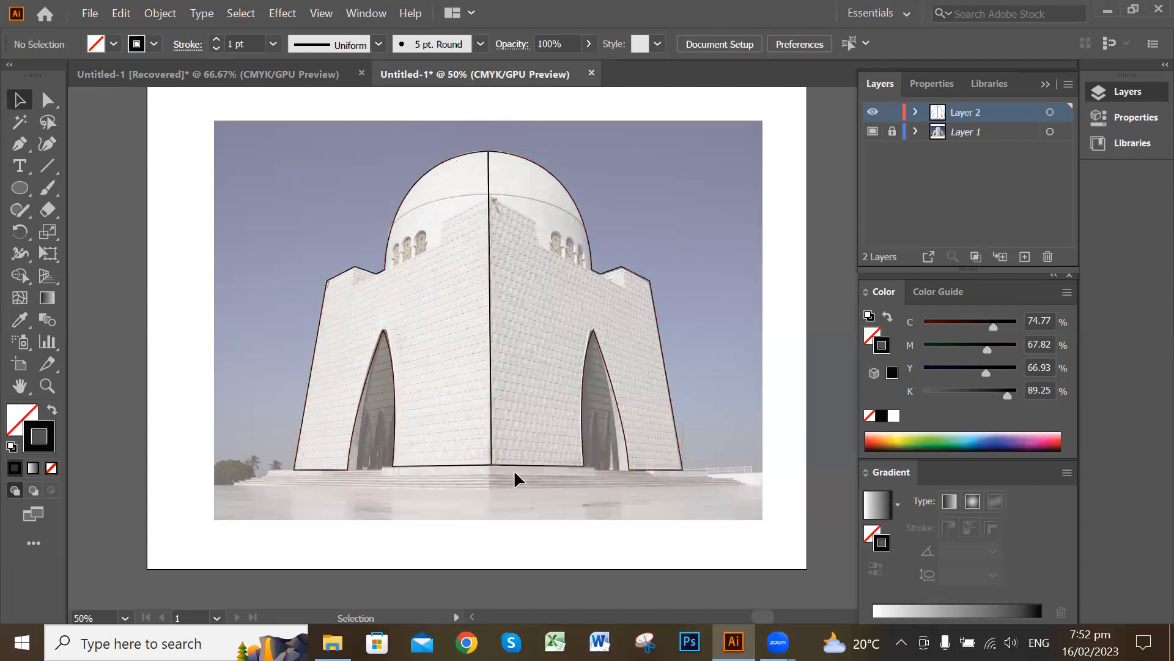
# Scale both outline halves down together and place them in the sky near the photo's upper-left corner
pyautogui.moveTo(463, 542); pyautogui.dragTo(569, 395)
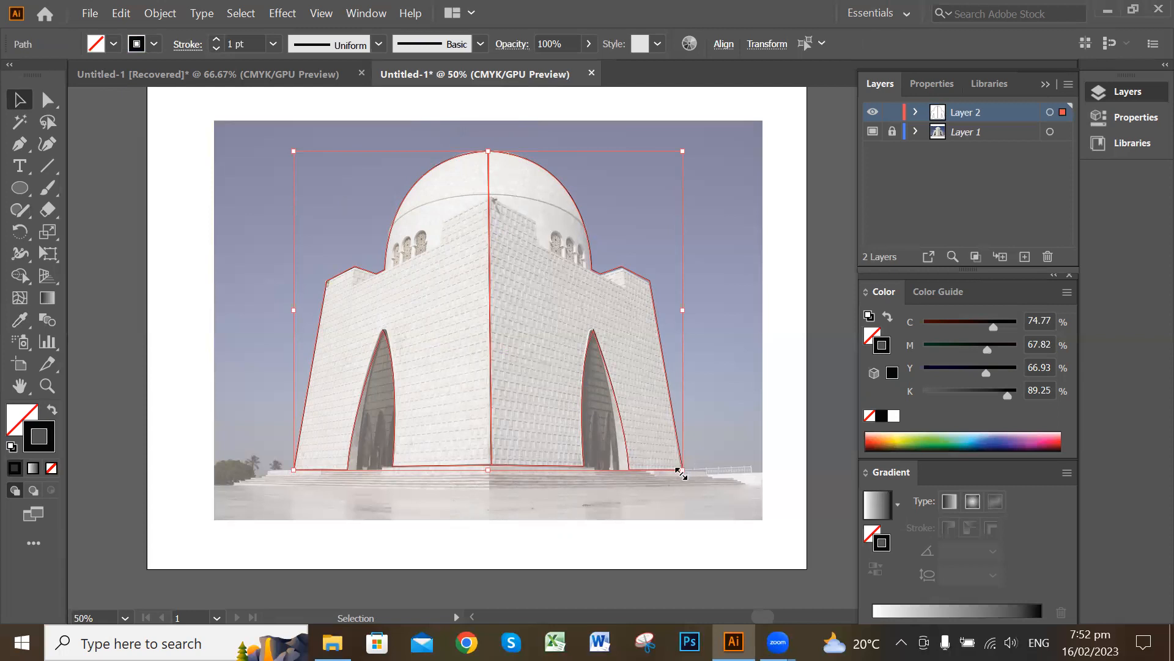
pyautogui.moveTo(683, 471); pyautogui.dragTo(337, 211)
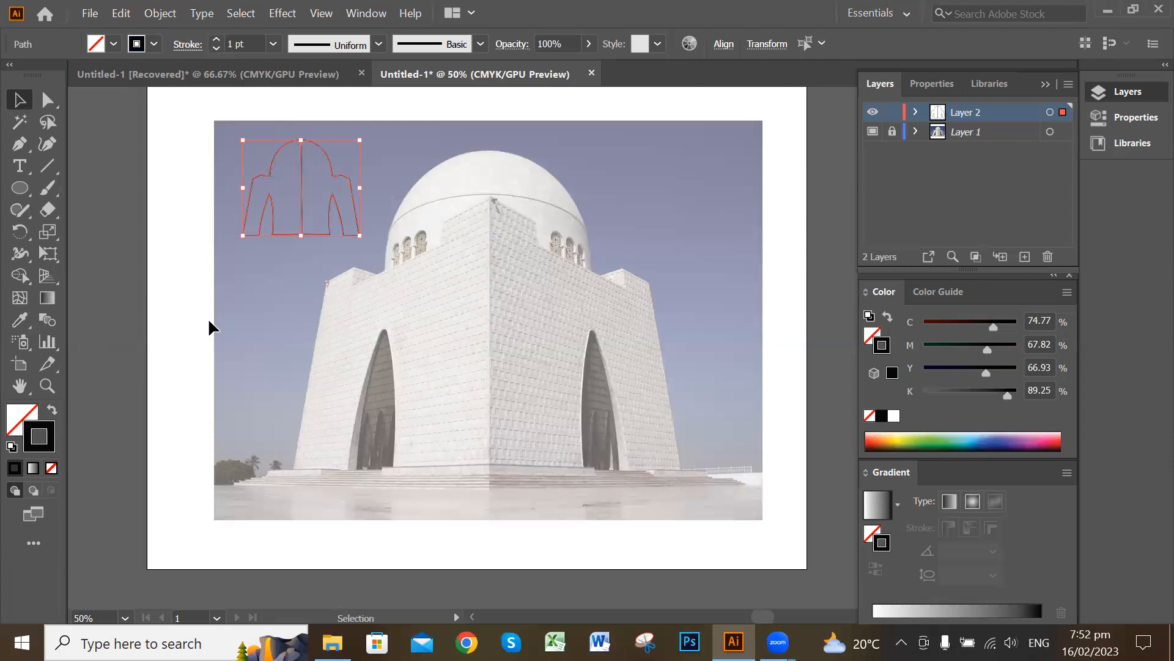
pyautogui.click(267, 267)
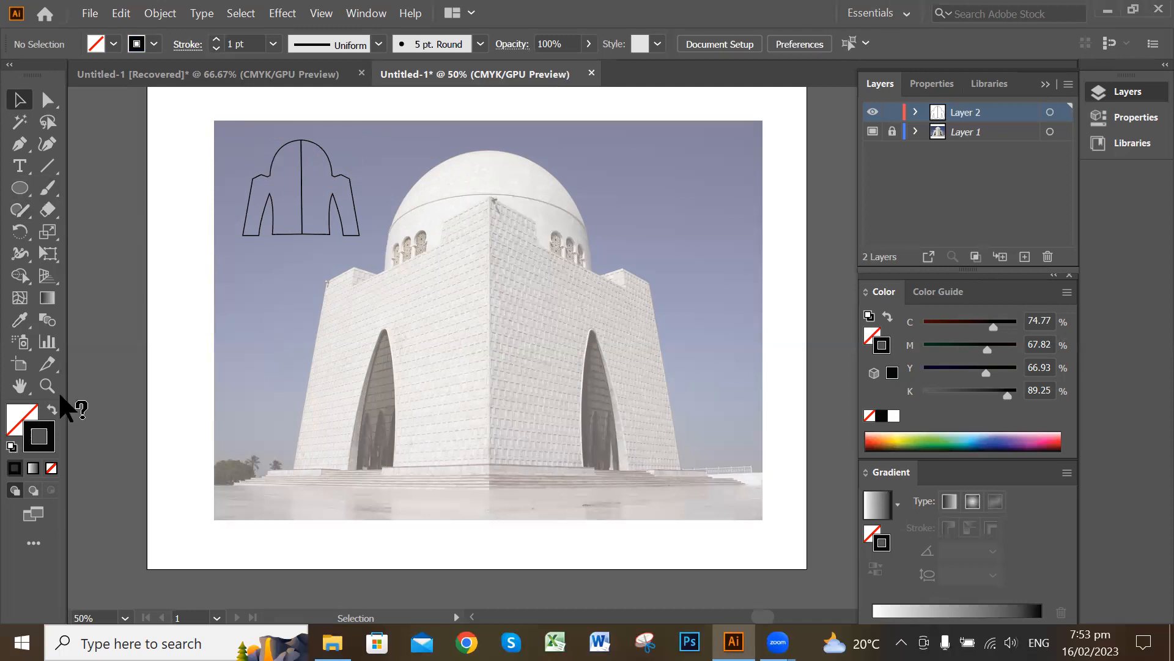
# Duplicate the complete small outline and place the copy in the sky near the photo's upper-right corner
pyautogui.click(260, 171)
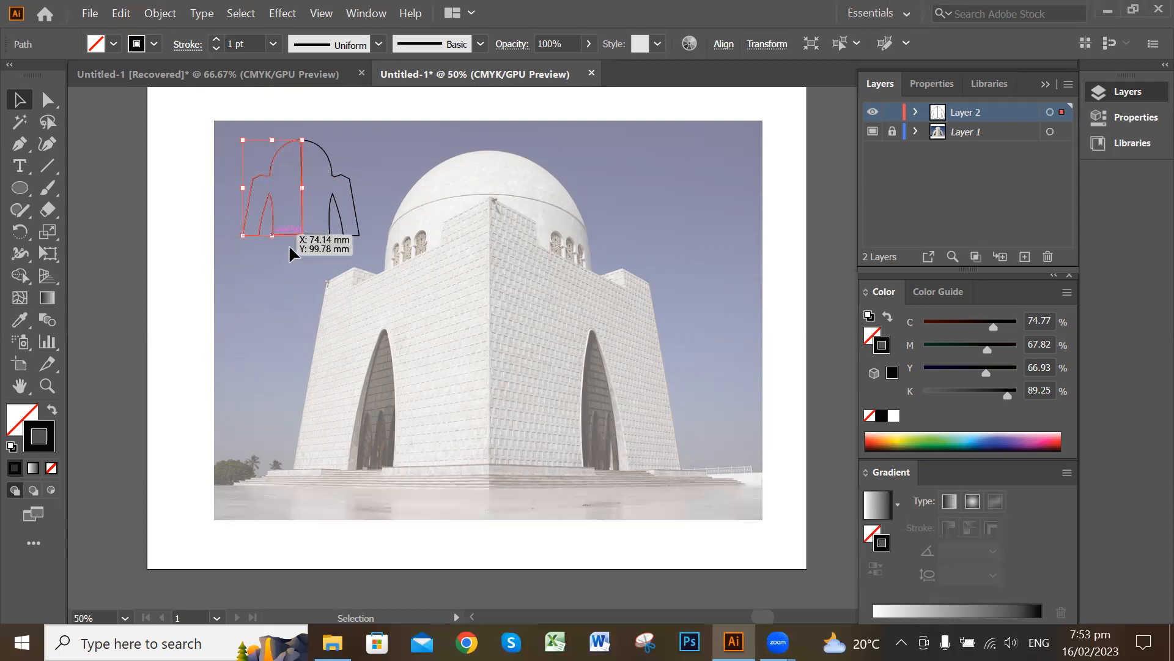
pyautogui.click(338, 278)
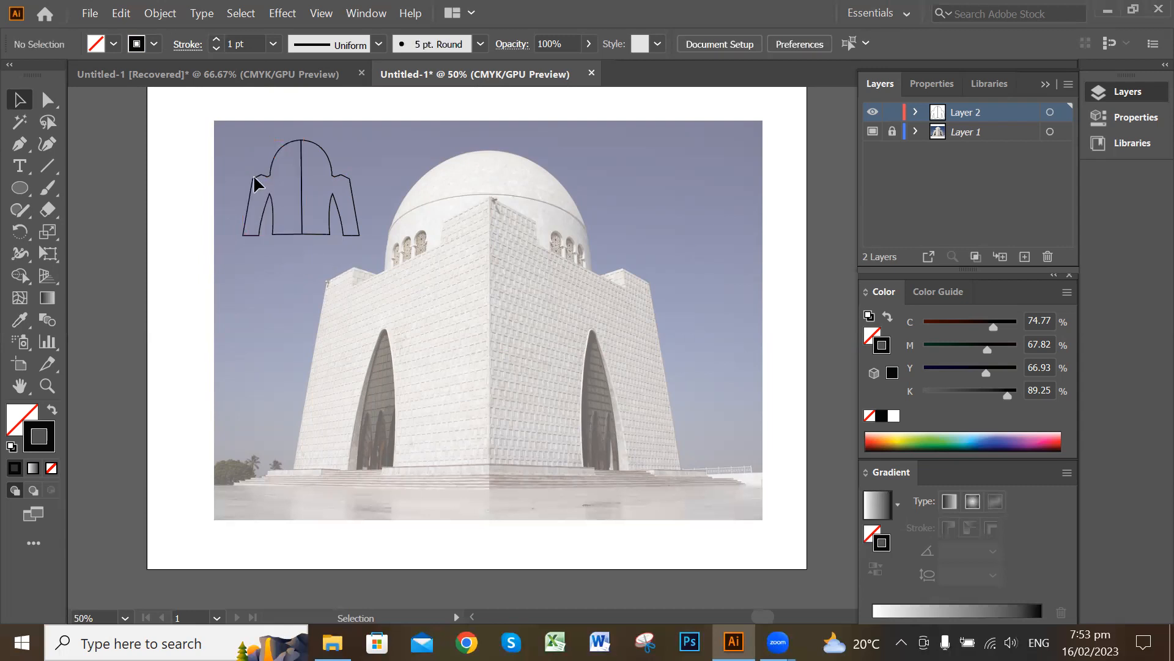
pyautogui.hotkey('ctrl', 'a')
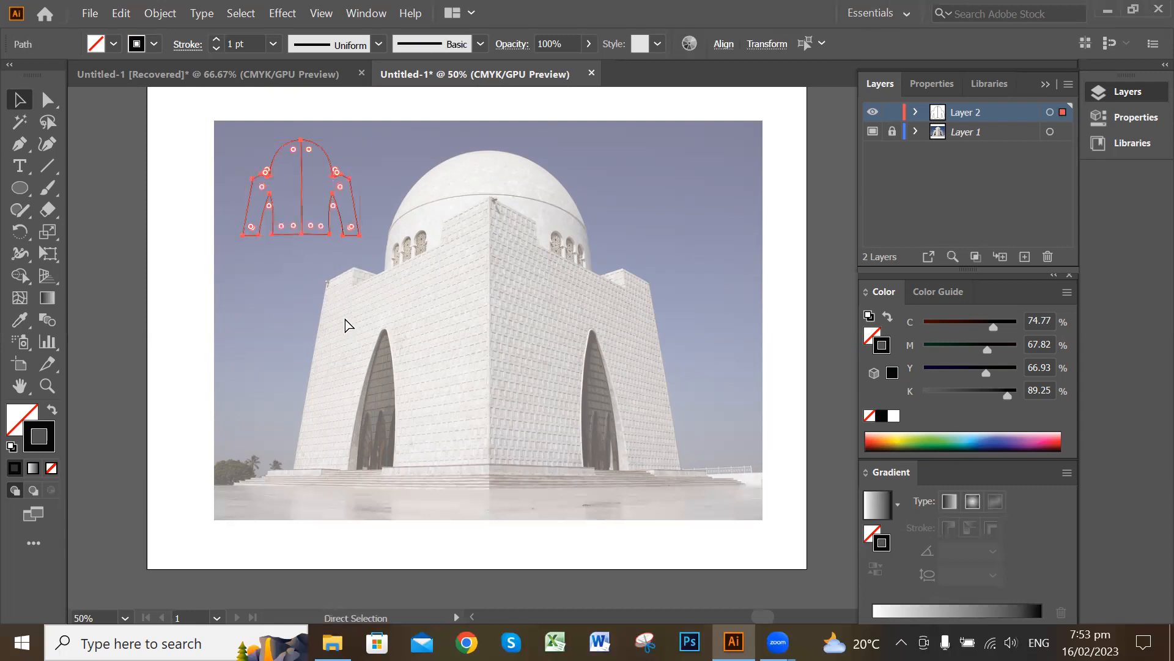
pyautogui.hotkey('ctrl', 'c')
pyautogui.hotkey('ctrl', 'v')
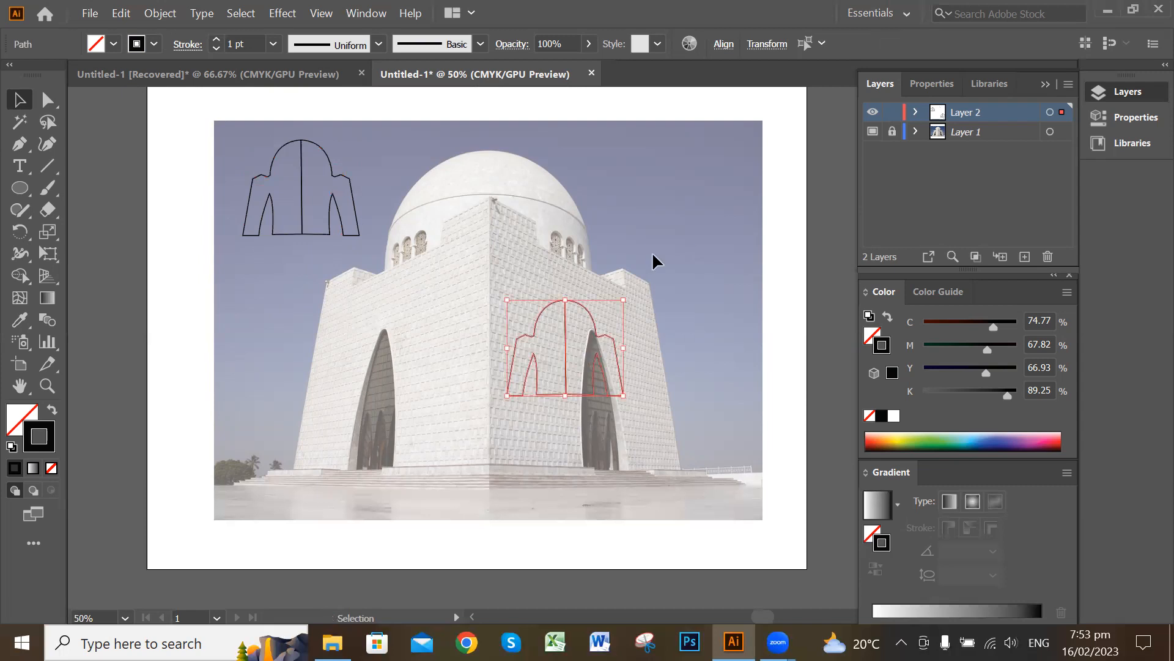
pyautogui.moveTo(700, 175); pyautogui.dragTo(565, 449)
pyautogui.moveTo(636, 442); pyautogui.dragTo(517, 354)
pyautogui.moveTo(566, 396); pyautogui.dragTo(696, 228)
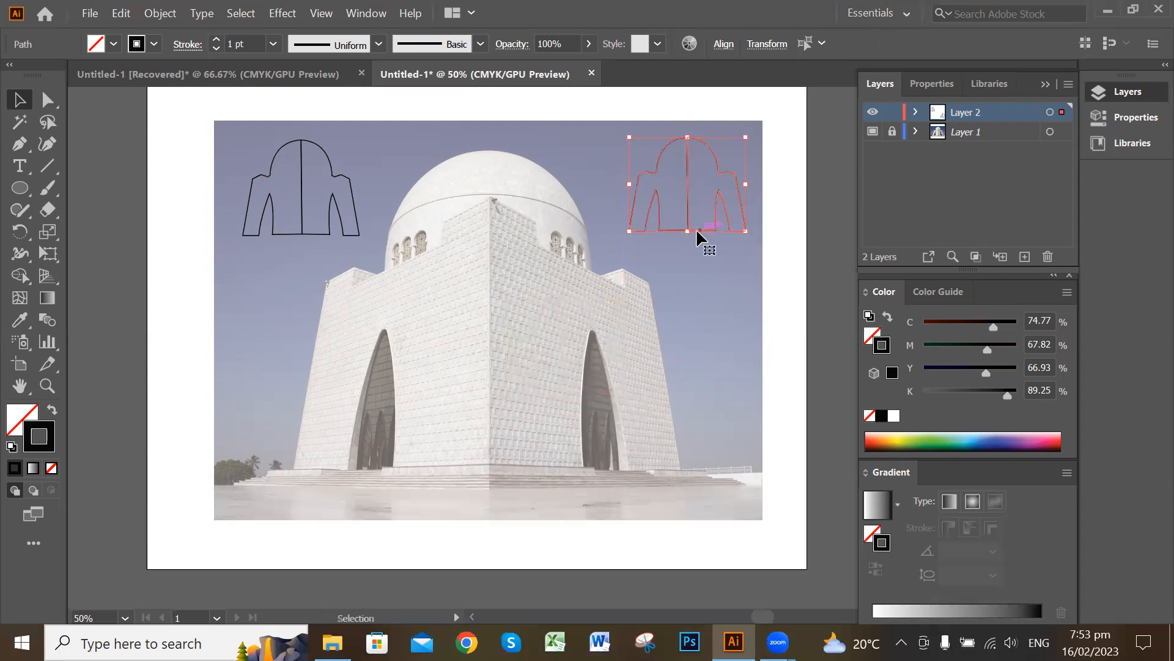
pyautogui.click(710, 308)
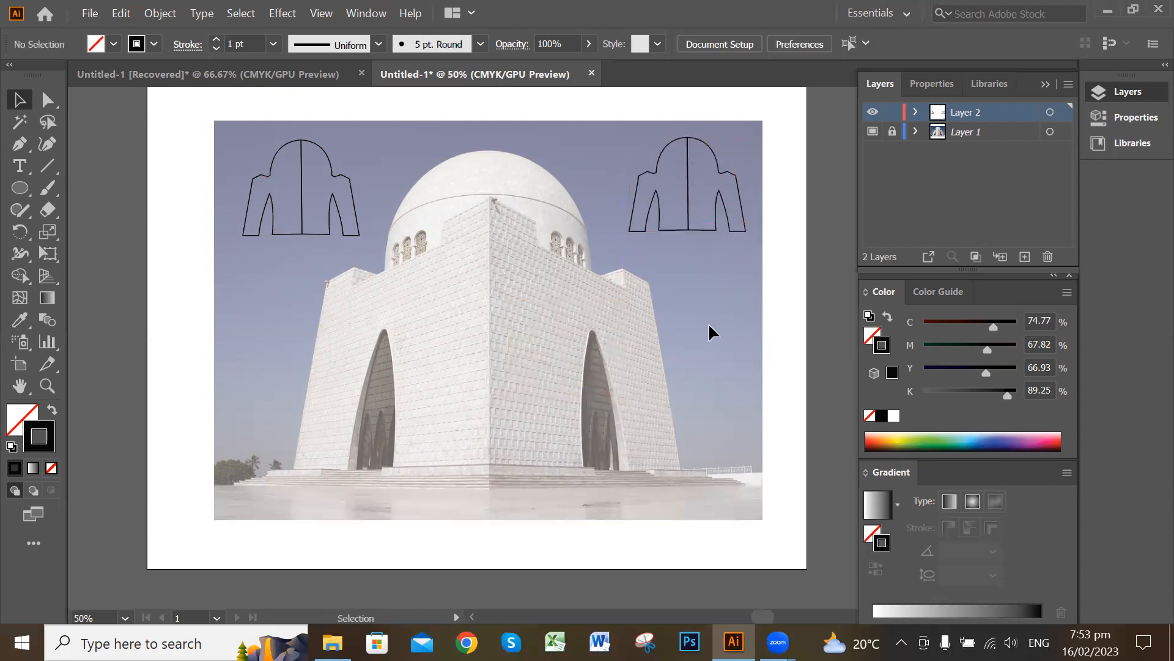
# Choose the Rectangle tool and set its fill to bright red
pyautogui.scroll(2, 708, 327)
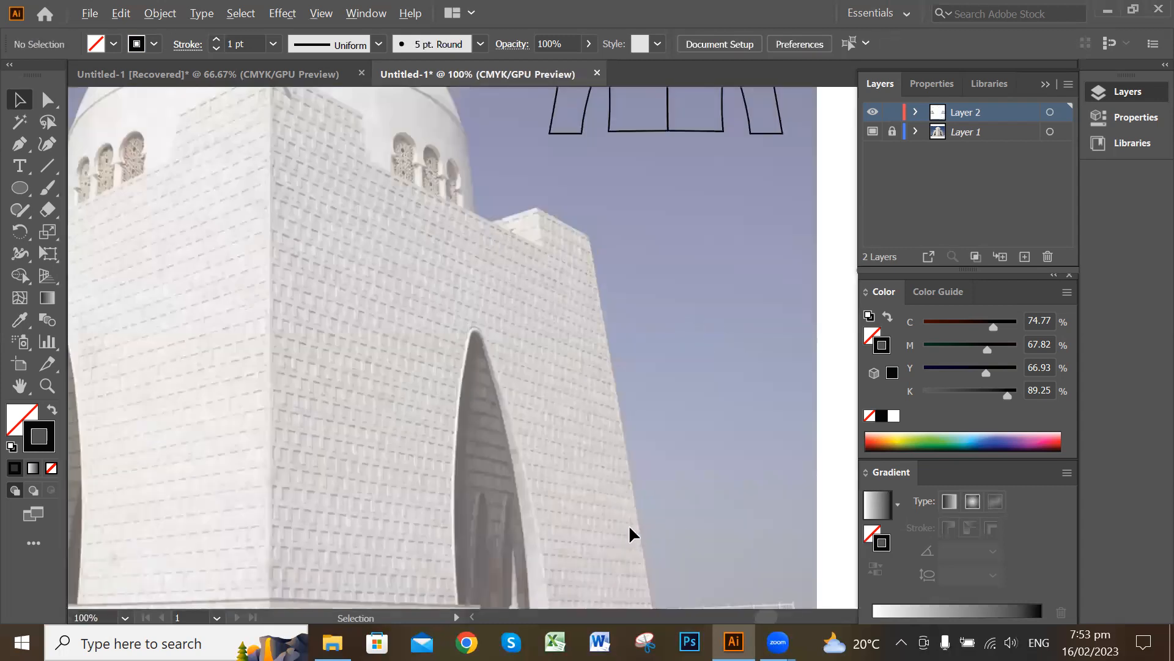
pyautogui.moveTo(402, 321); pyautogui.dragTo(683, 485)
pyautogui.moveTo(422, 347); pyautogui.dragTo(605, 381)
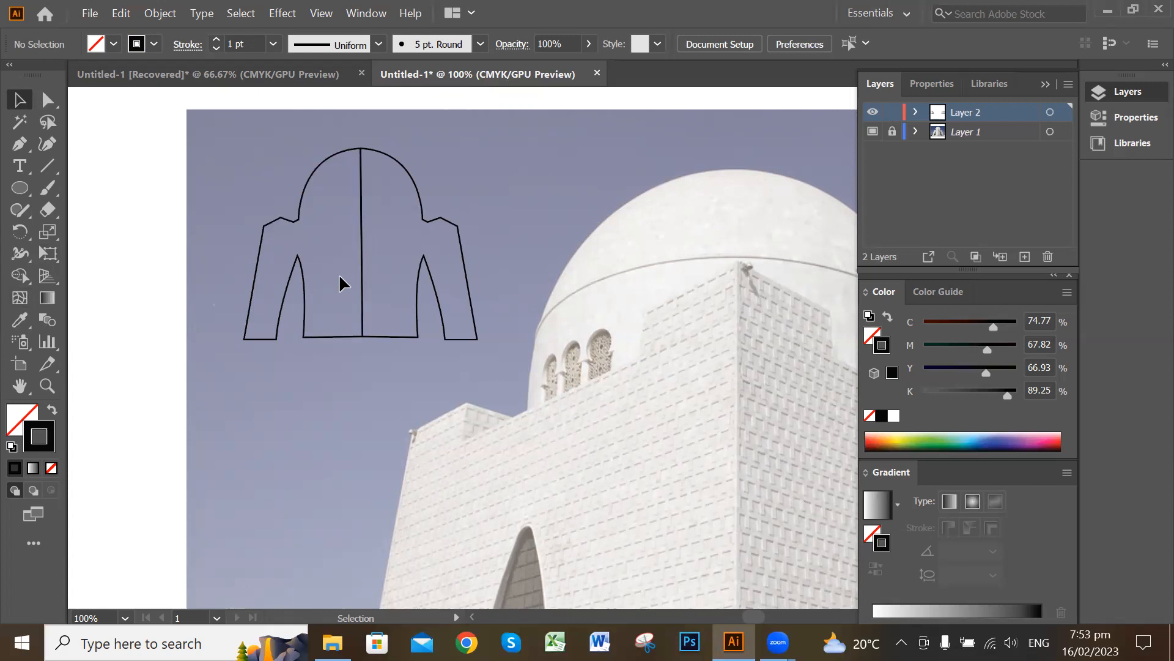
pyautogui.scroll(-1, 380, 288)
pyautogui.scroll(-1, 379, 285)
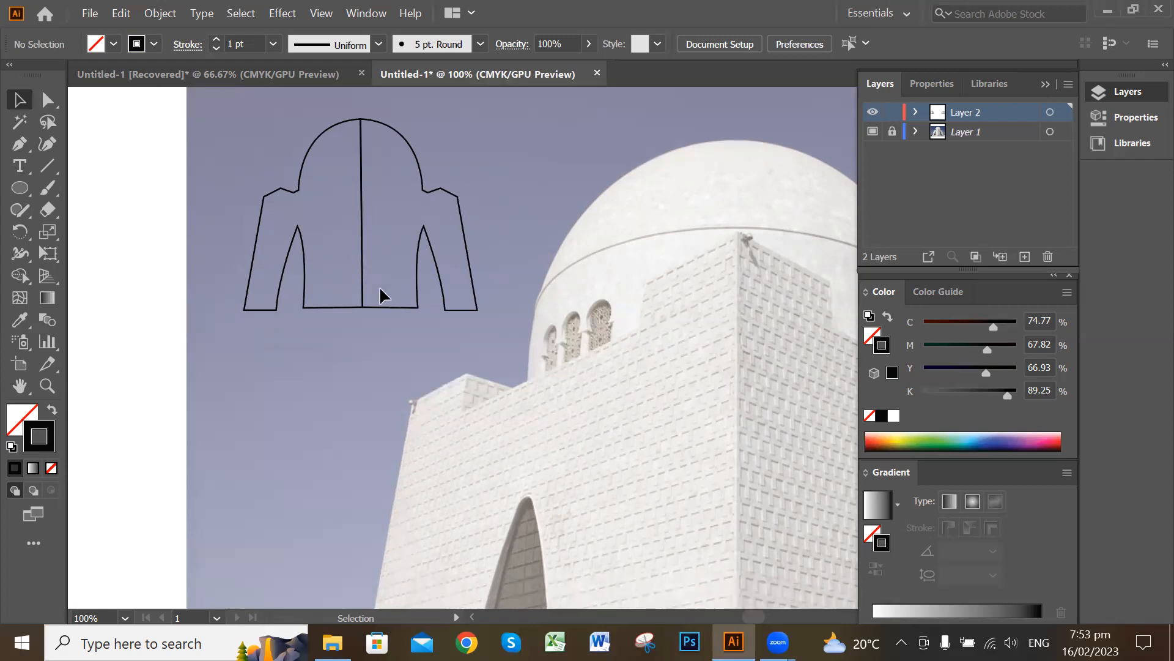
pyautogui.scroll(-2, 379, 285)
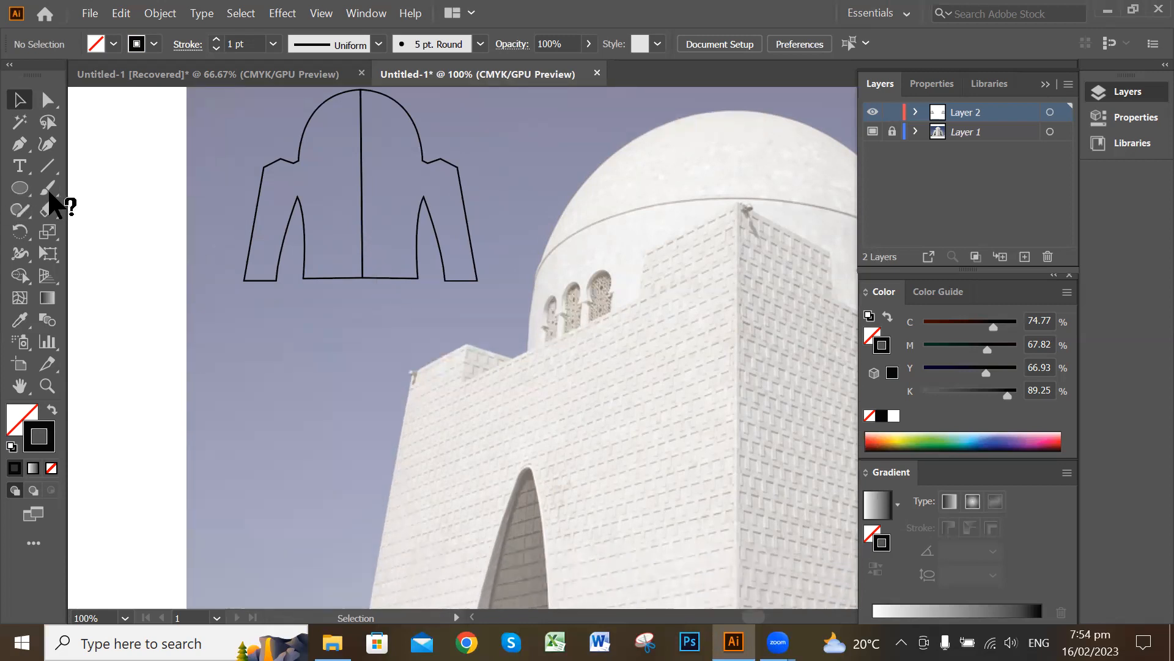
pyautogui.click(18, 188)
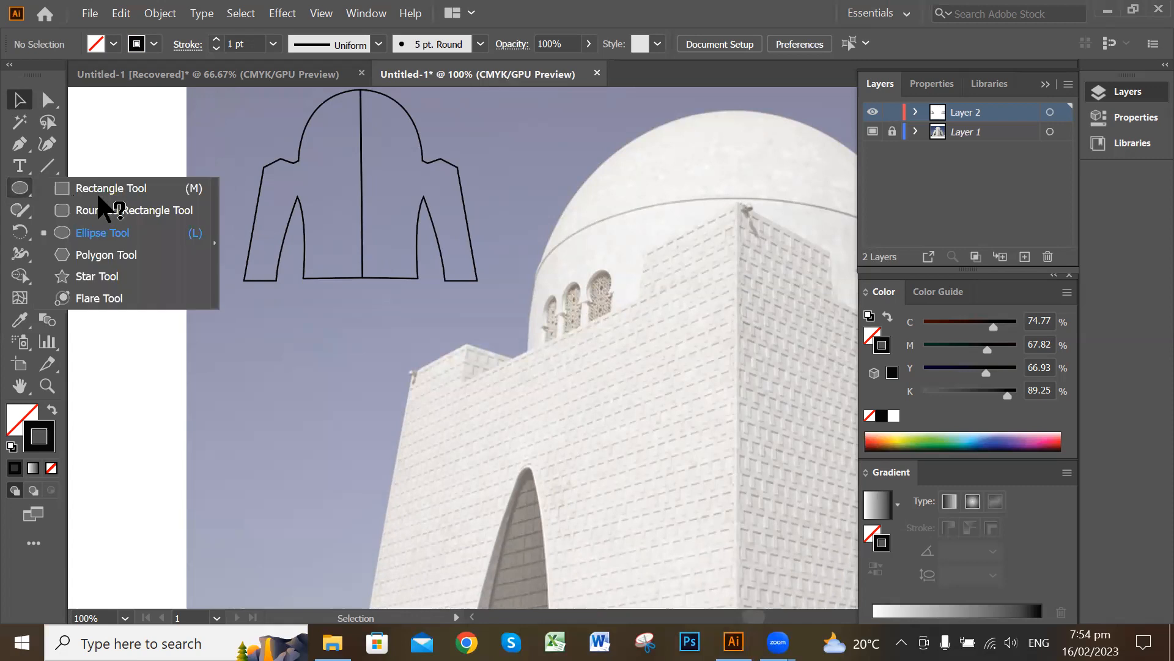
pyautogui.click(110, 190)
pyautogui.scroll(-3, 340, 282)
pyautogui.click(30, 411)
pyautogui.doubleClick(31, 412)
pyautogui.click(889, 154)
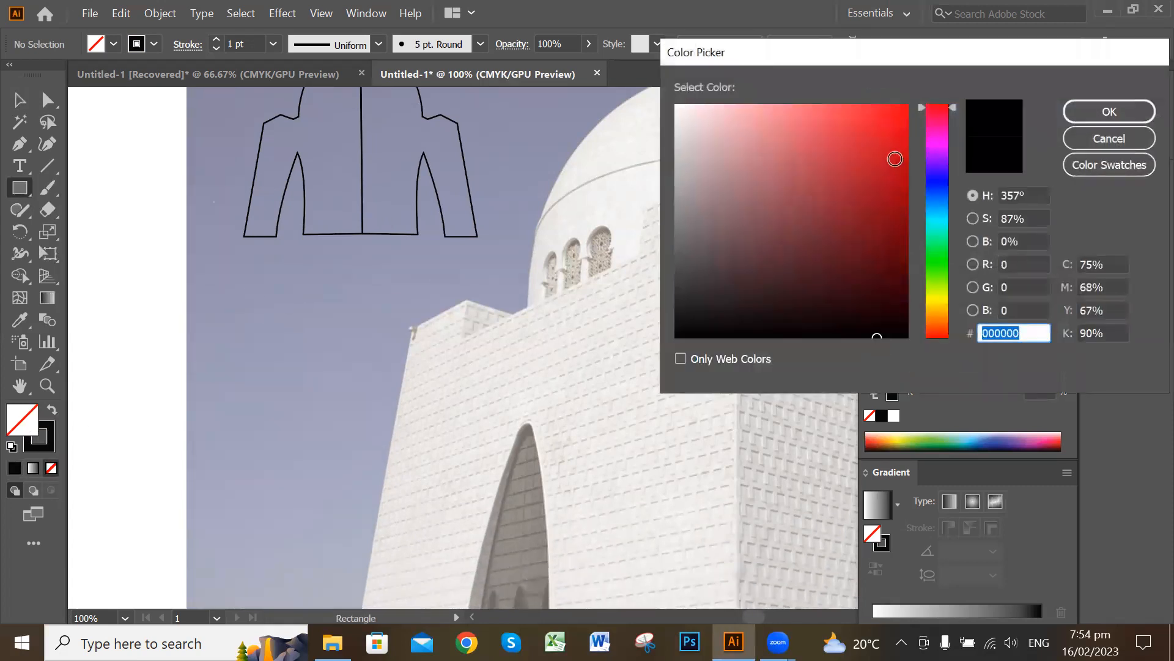
pyautogui.click(1089, 116)
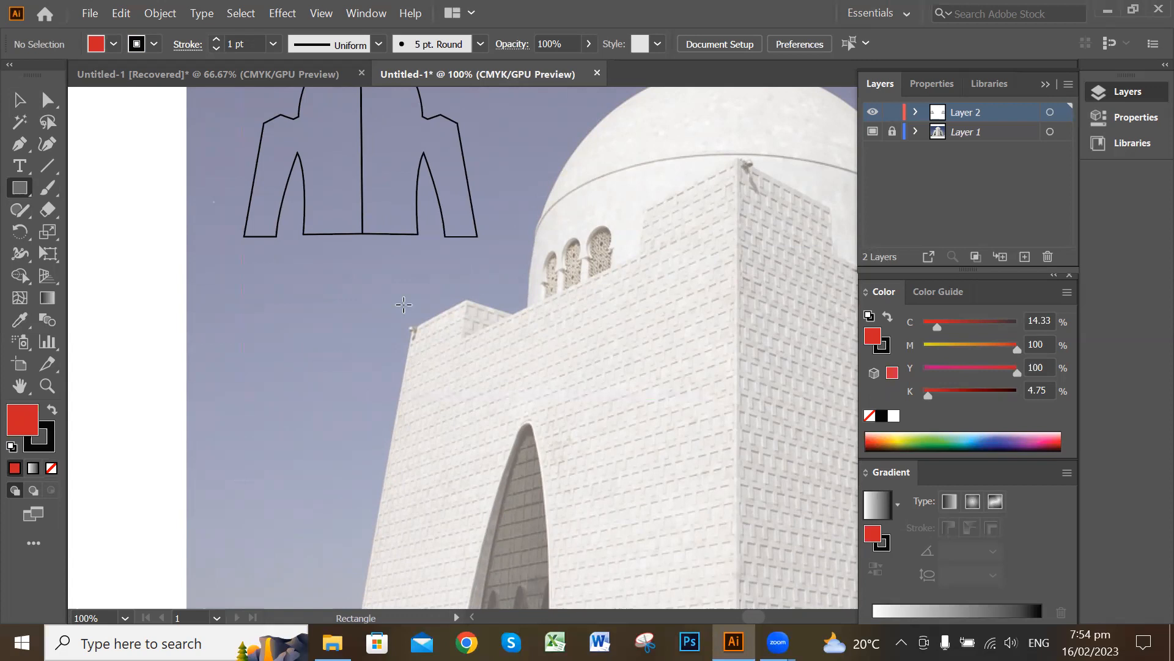
# Draw two overlapping red rectangles in the sky below the upper-left outline and adjust their positions
pyautogui.moveTo(221, 326); pyautogui.dragTo(347, 444)
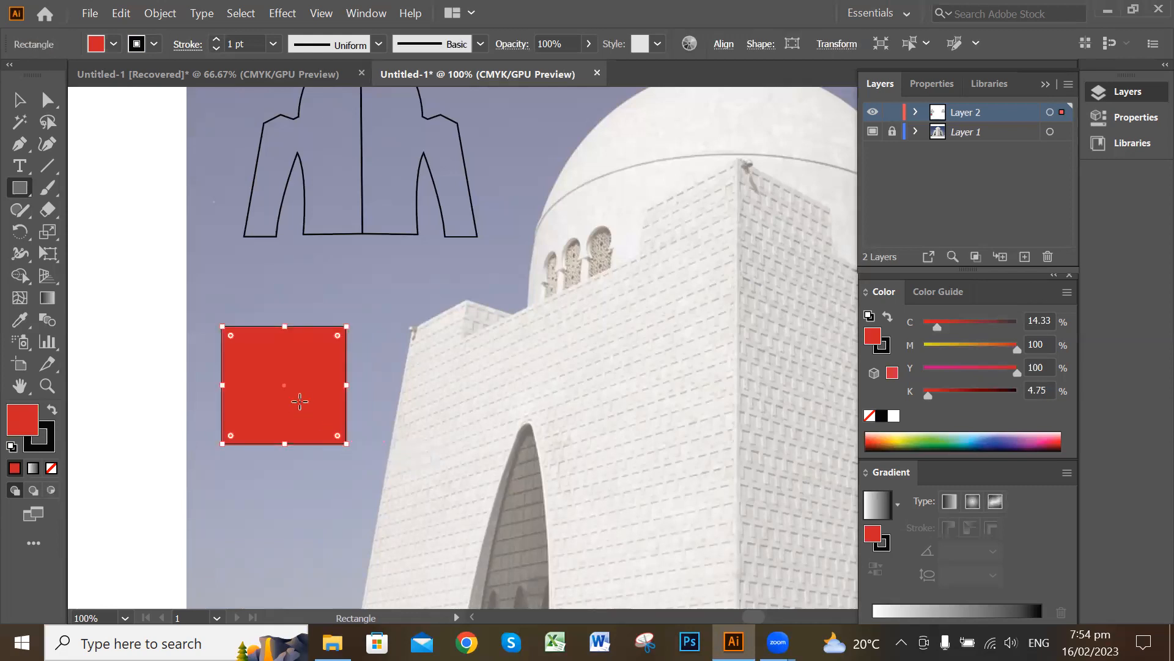
pyautogui.moveTo(300, 385); pyautogui.dragTo(422, 507)
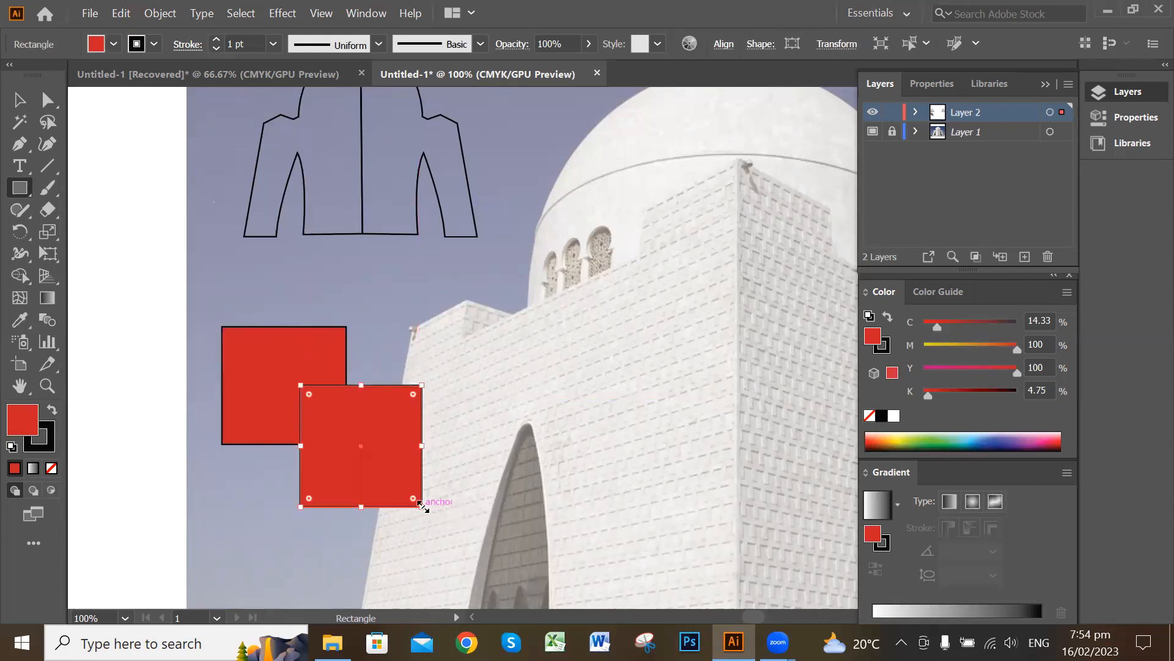
pyautogui.click(19, 100)
pyautogui.moveTo(375, 453); pyautogui.dragTo(423, 446)
pyautogui.moveTo(301, 383); pyautogui.dragTo(288, 374)
pyautogui.moveTo(386, 428); pyautogui.dragTo(329, 417)
pyautogui.click(143, 288)
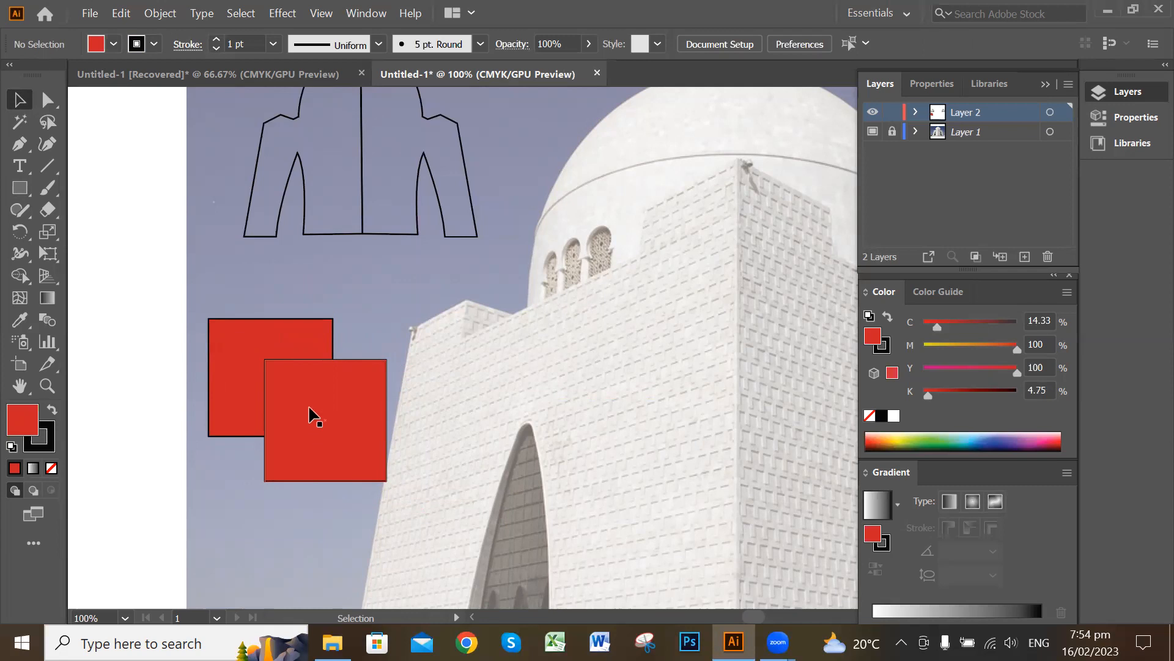
# Merge the two overlapping red rectangles into a single shape with the Shape Builder tool
pyautogui.moveTo(228, 520); pyautogui.dragTo(366, 440)
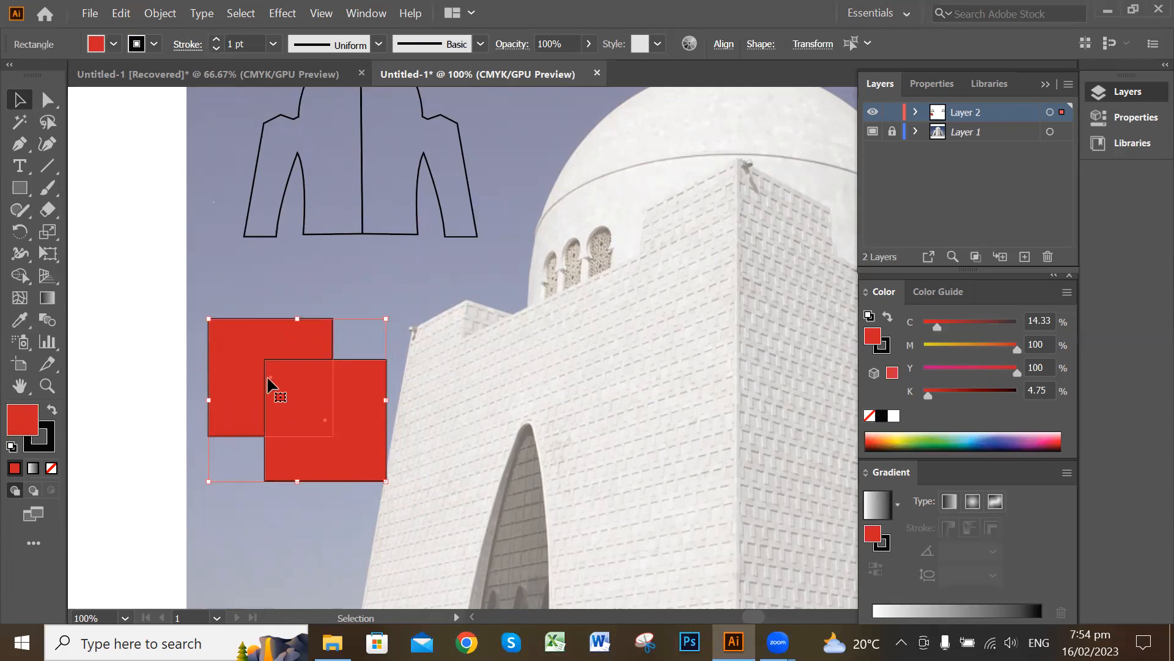
pyautogui.click(21, 275)
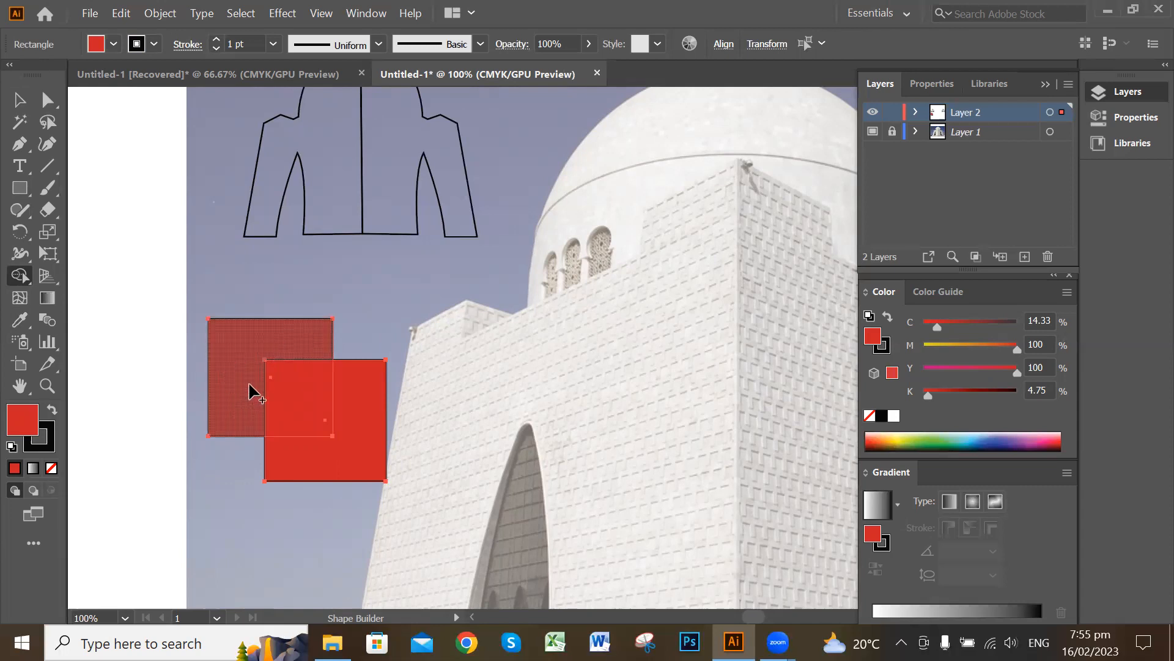
pyautogui.moveTo(272, 389)
pyautogui.mouseDown()
pyautogui.moveTo(319, 417)
pyautogui.moveTo(337, 411)
pyautogui.moveTo(344, 419)
pyautogui.mouseUp()
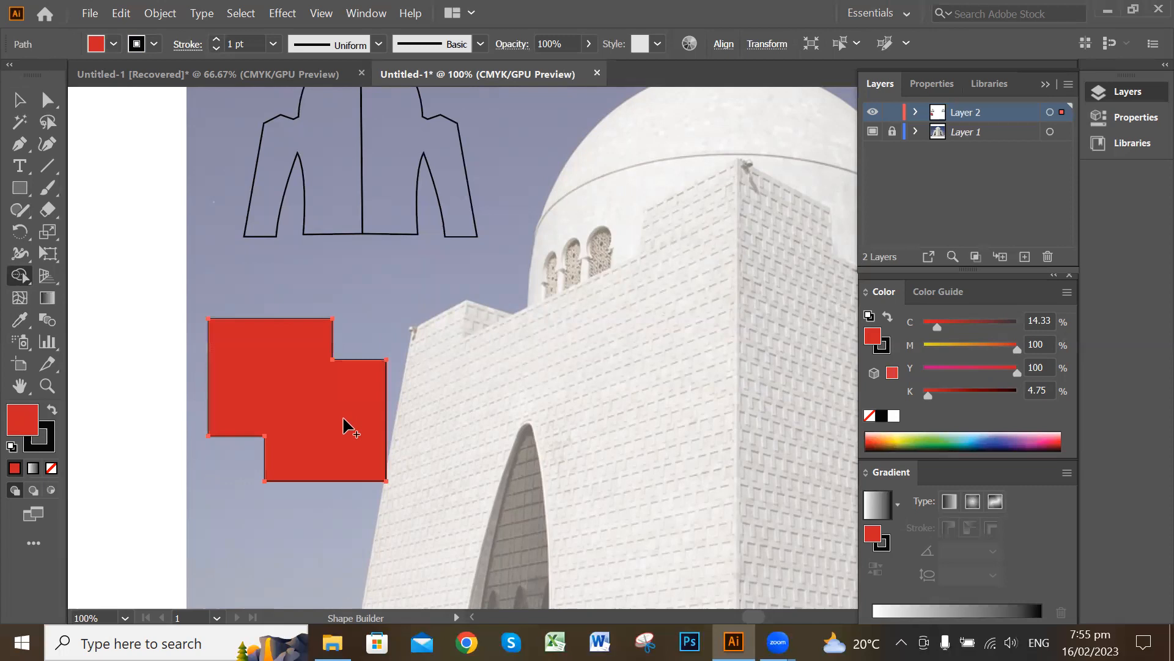
pyautogui.click(19, 100)
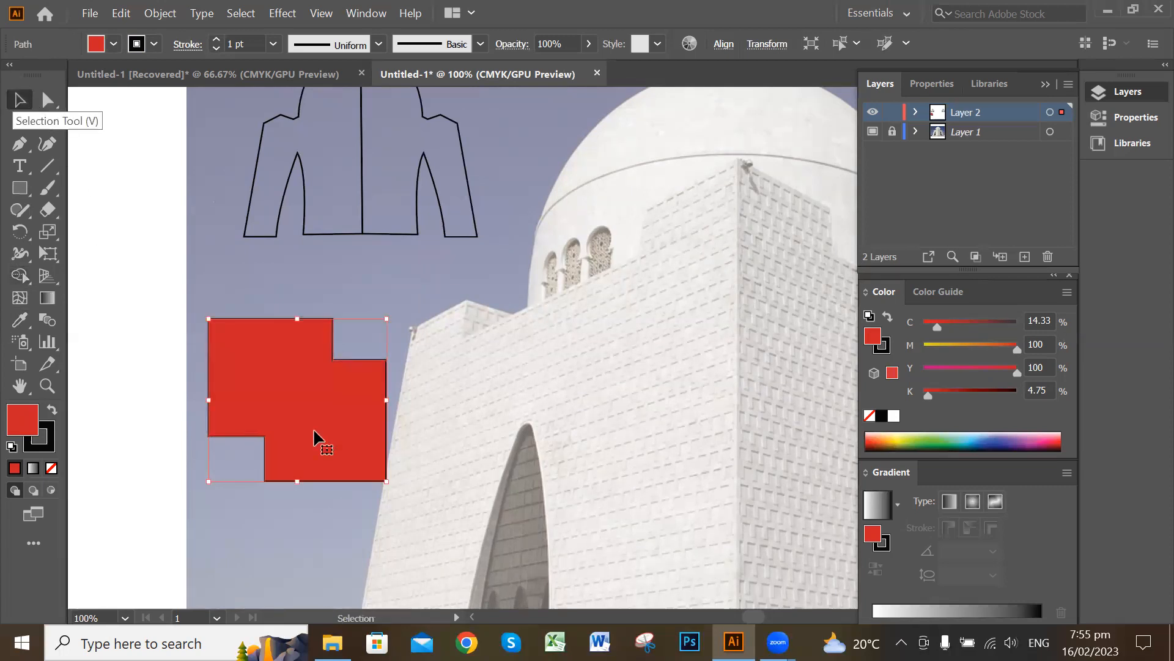
# Shift the merged red shape as one piece and delete it
pyautogui.click(150, 267)
pyautogui.moveTo(348, 448)
pyautogui.mouseDown()
pyautogui.moveTo(422, 419)
pyautogui.moveTo(434, 376)
pyautogui.moveTo(543, 467)
pyautogui.moveTo(396, 379)
pyautogui.moveTo(505, 396)
pyautogui.moveTo(379, 410)
pyautogui.moveTo(377, 422)
pyautogui.moveTo(433, 441)
pyautogui.moveTo(370, 445)
pyautogui.mouseUp()
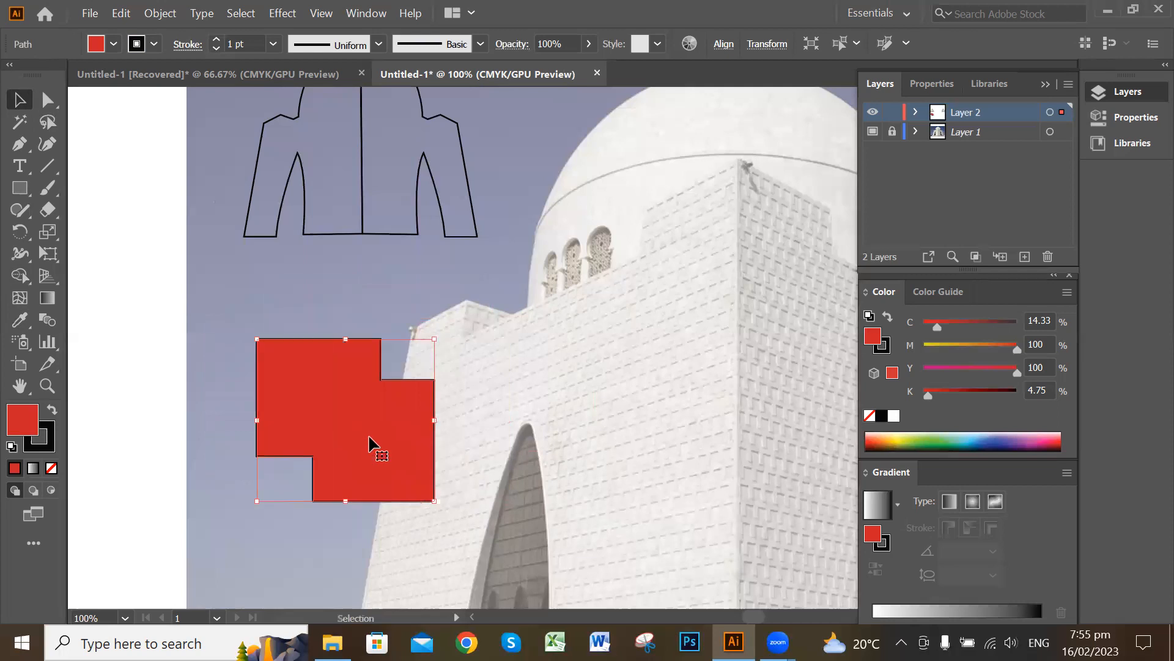
pyautogui.press('Delete')
# Try merging the two halves of the upper-left mausoleum outline into one shape with the Shape Builder tool
pyautogui.scroll(4, 422, 409)
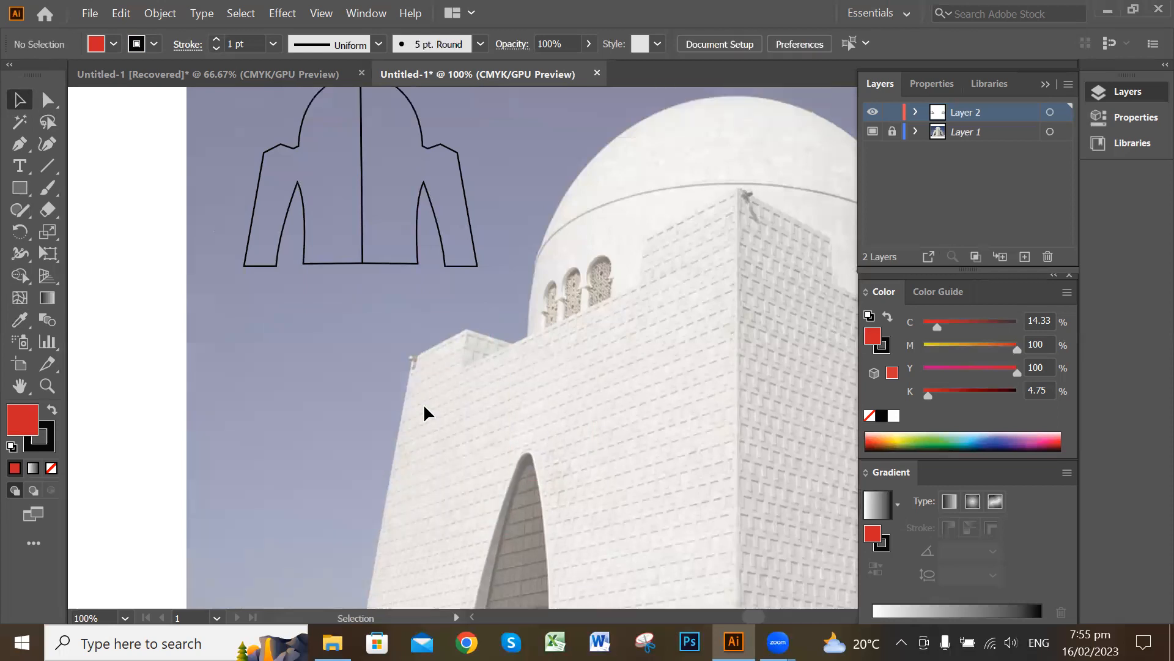
pyautogui.scroll(2, 417, 421)
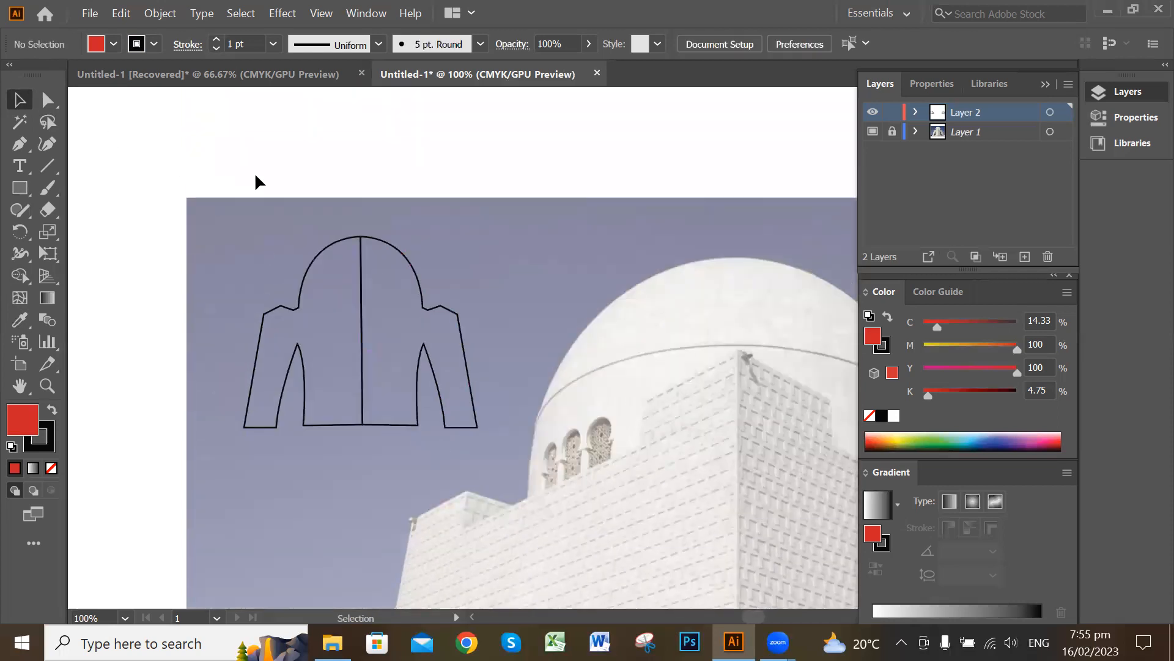
pyautogui.hotkey('ctrl', 'a')
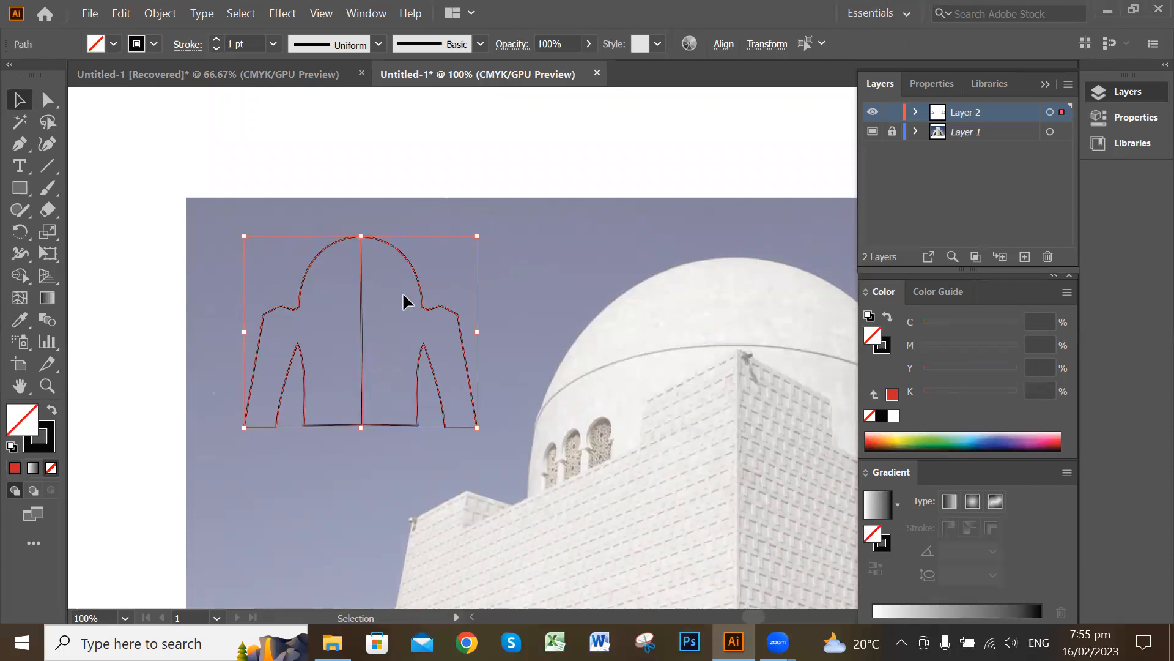
pyautogui.click(20, 276)
pyautogui.moveTo(366, 319)
pyautogui.mouseDown()
pyautogui.moveTo(376, 325)
pyautogui.moveTo(299, 269)
pyautogui.mouseUp()
pyautogui.click(19, 100)
pyautogui.click(596, 314)
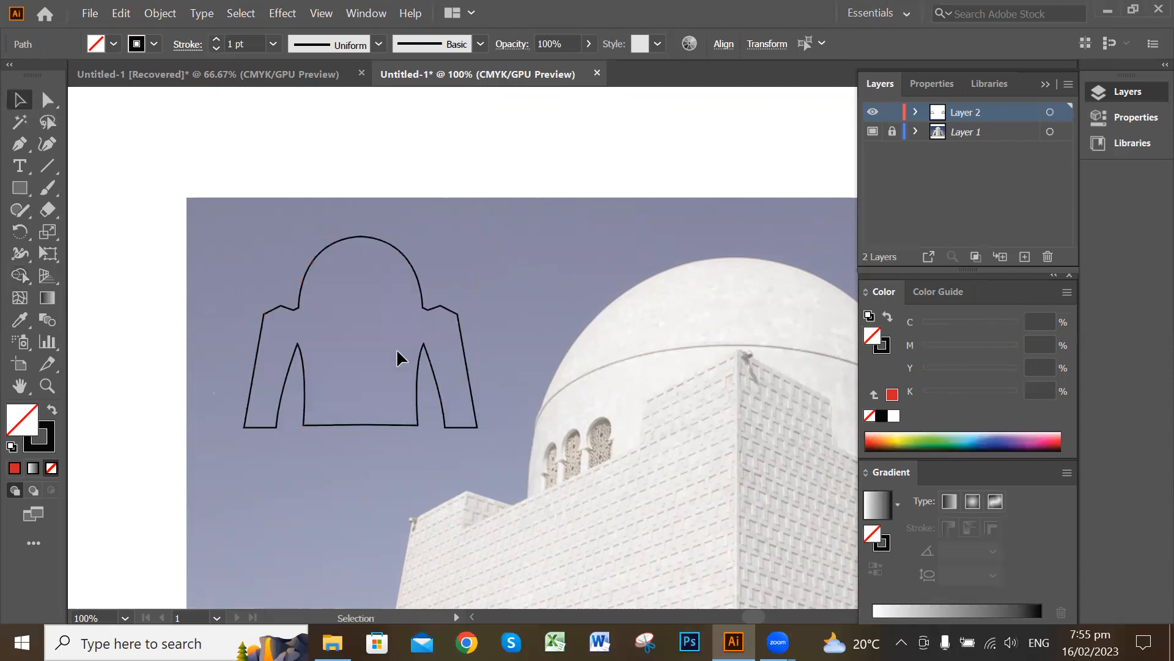
# Move the merged mausoleum outline around in the sky to test that it behaves as one path
pyautogui.moveTo(473, 192); pyautogui.dragTo(424, 314)
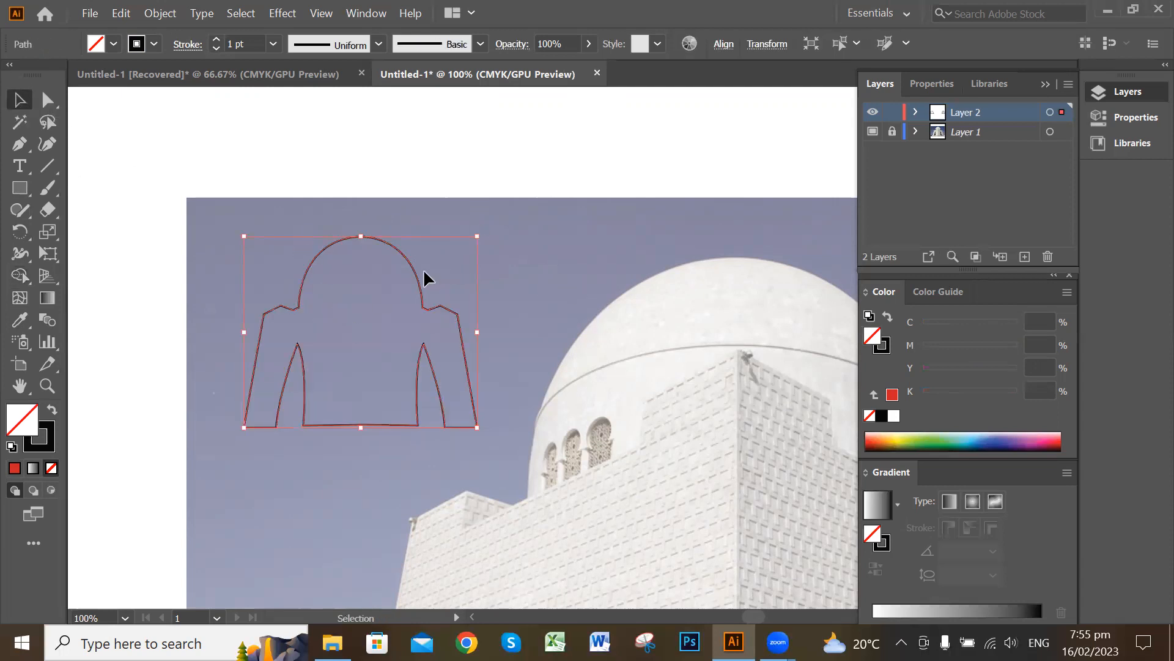
pyautogui.moveTo(429, 361); pyautogui.dragTo(497, 367)
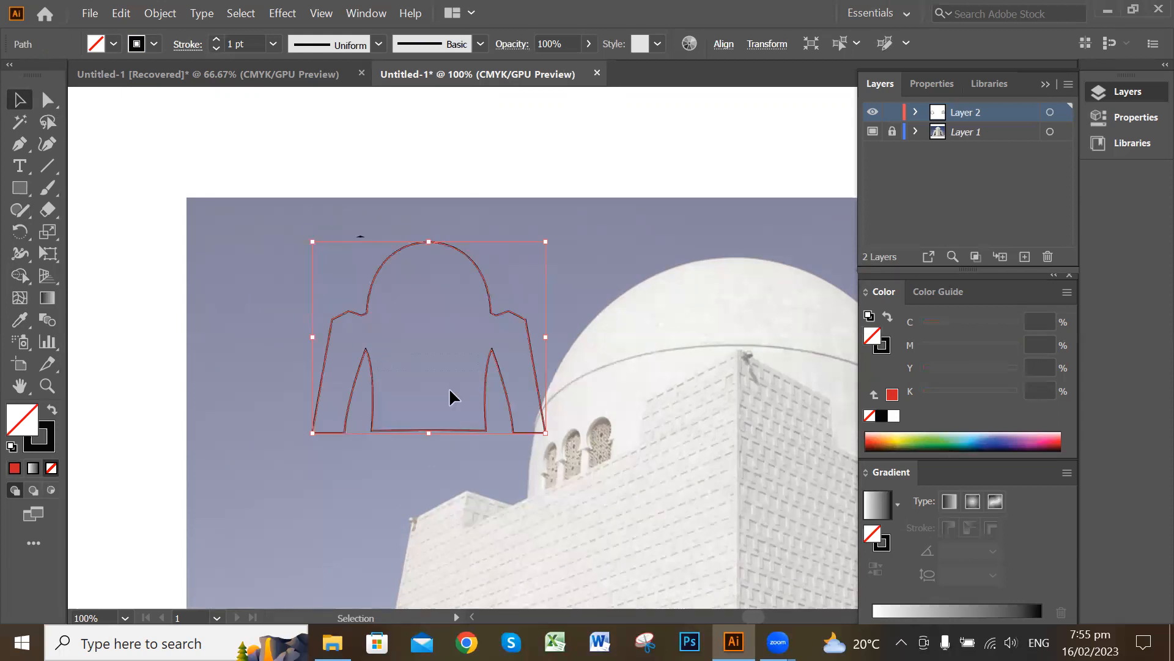
pyautogui.click(428, 409)
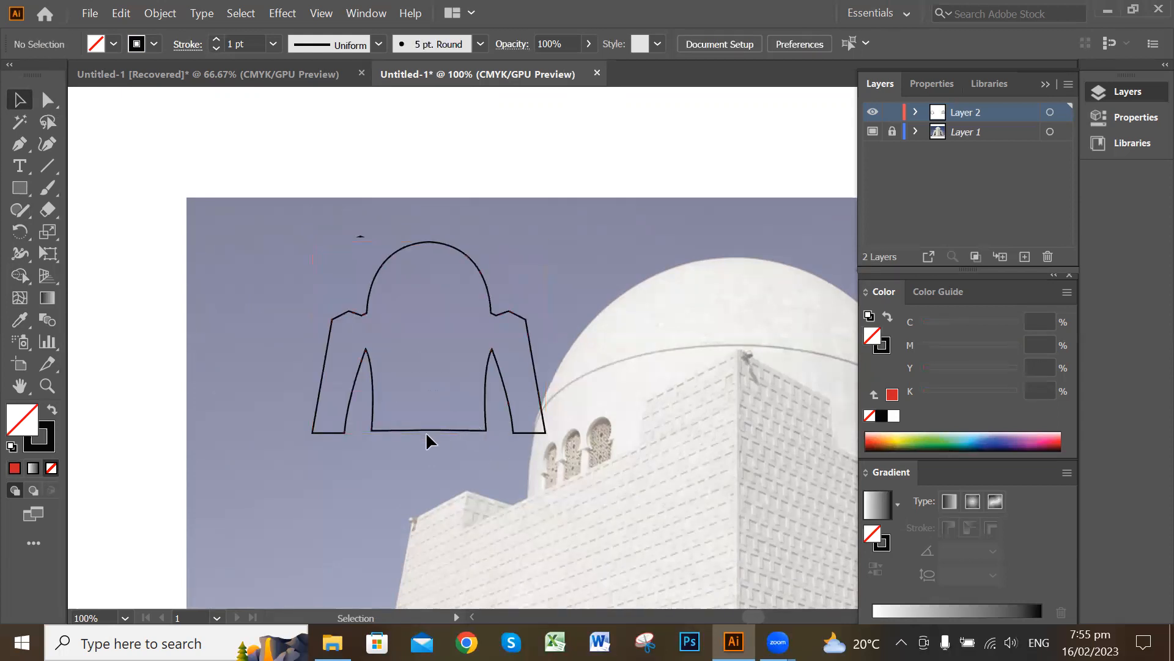
pyautogui.click(428, 430)
pyautogui.moveTo(442, 430); pyautogui.dragTo(403, 435)
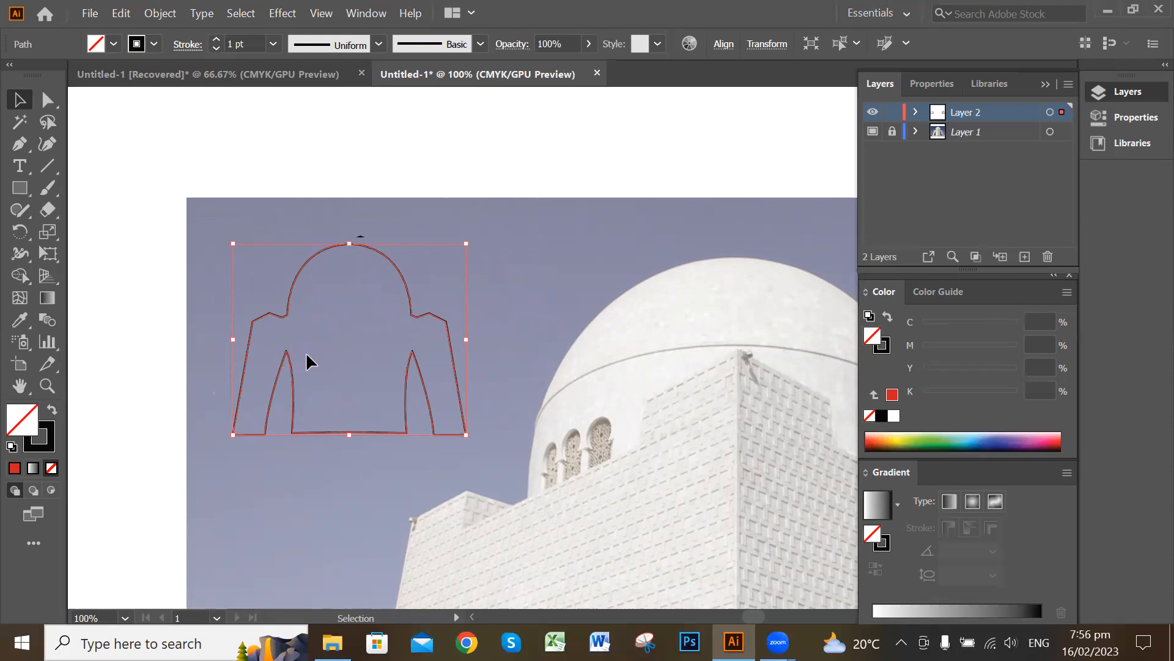
# Undo the moves and the merge of the upper-left outline's halves, and deselect everything
pyautogui.hotkey('ctrl', 'z')
pyautogui.hotkey('ctrl', 'z')
pyautogui.hotkey('ctrl', 'z')
pyautogui.hotkey('ctrl', 'z')
pyautogui.hotkey('ctrl', 'z')
pyautogui.click(496, 241)
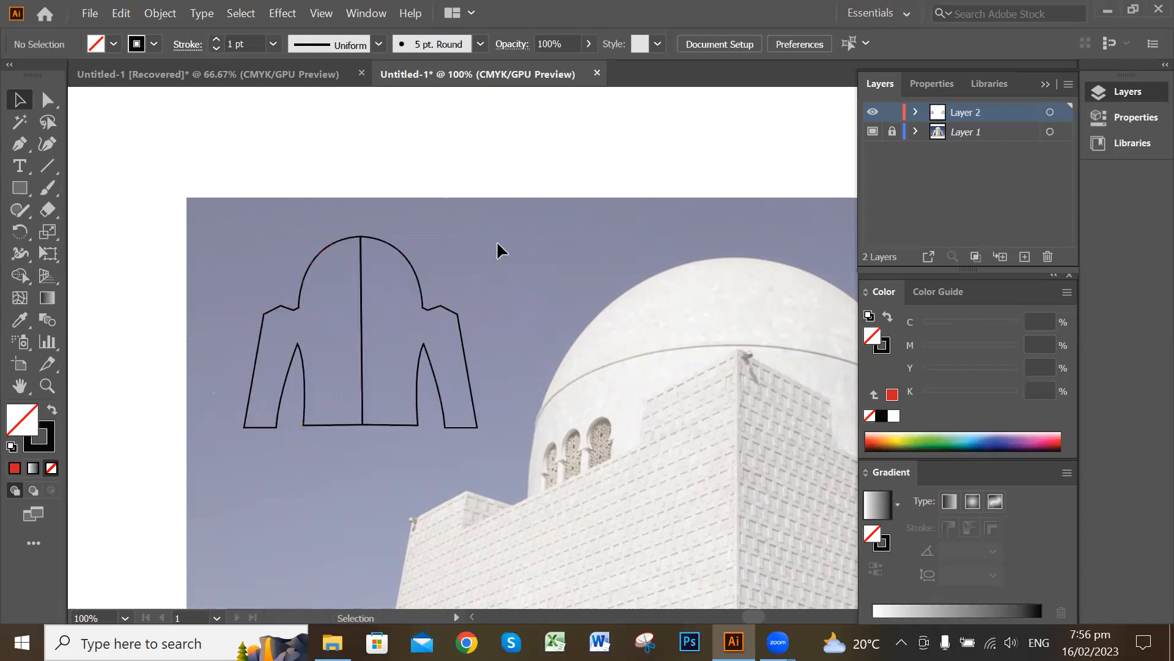
# Fill the left half of the upper-left mausoleum outline with dark red 841F26 and deselect it
pyautogui.click(302, 354)
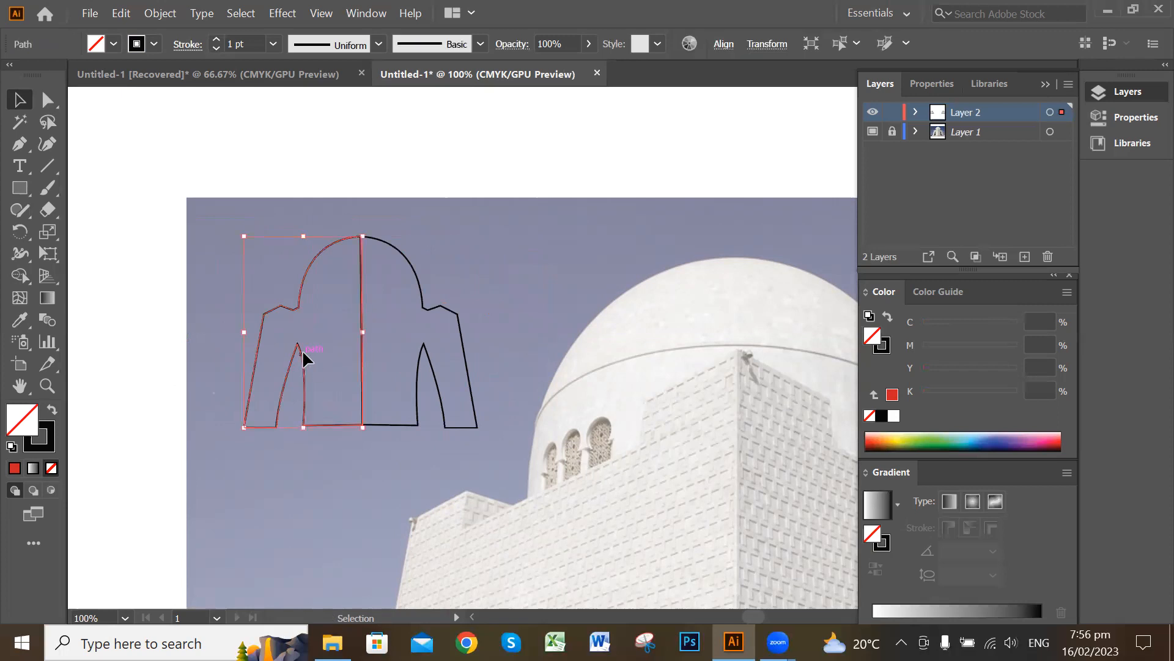
pyautogui.doubleClick(22, 419)
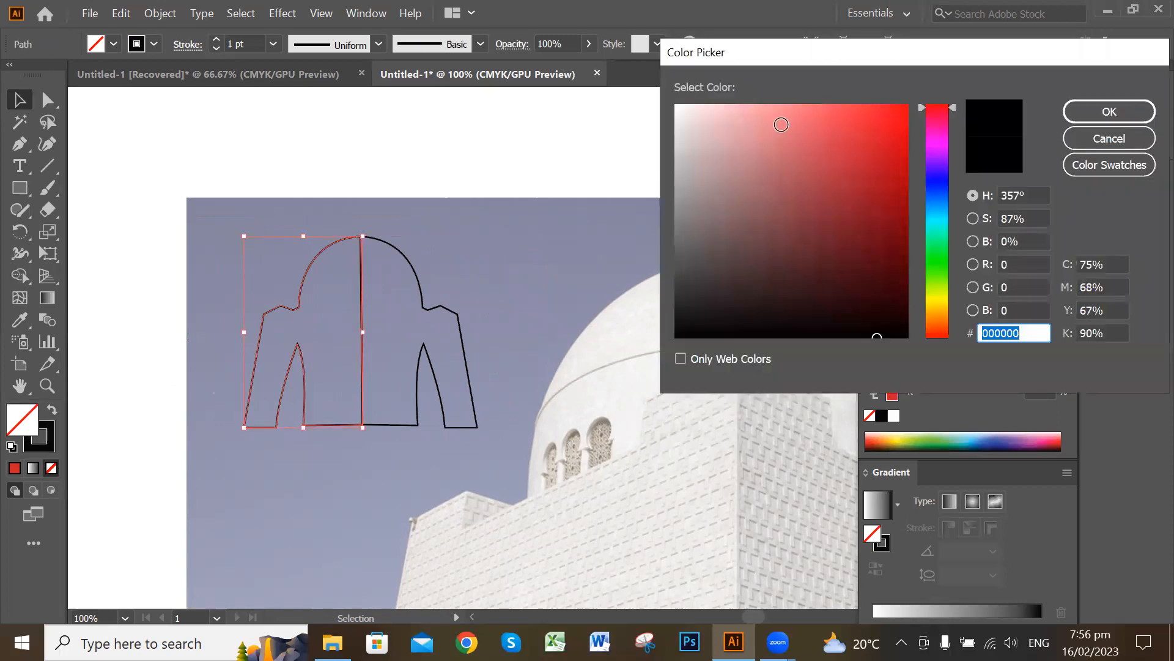
pyautogui.click(854, 214)
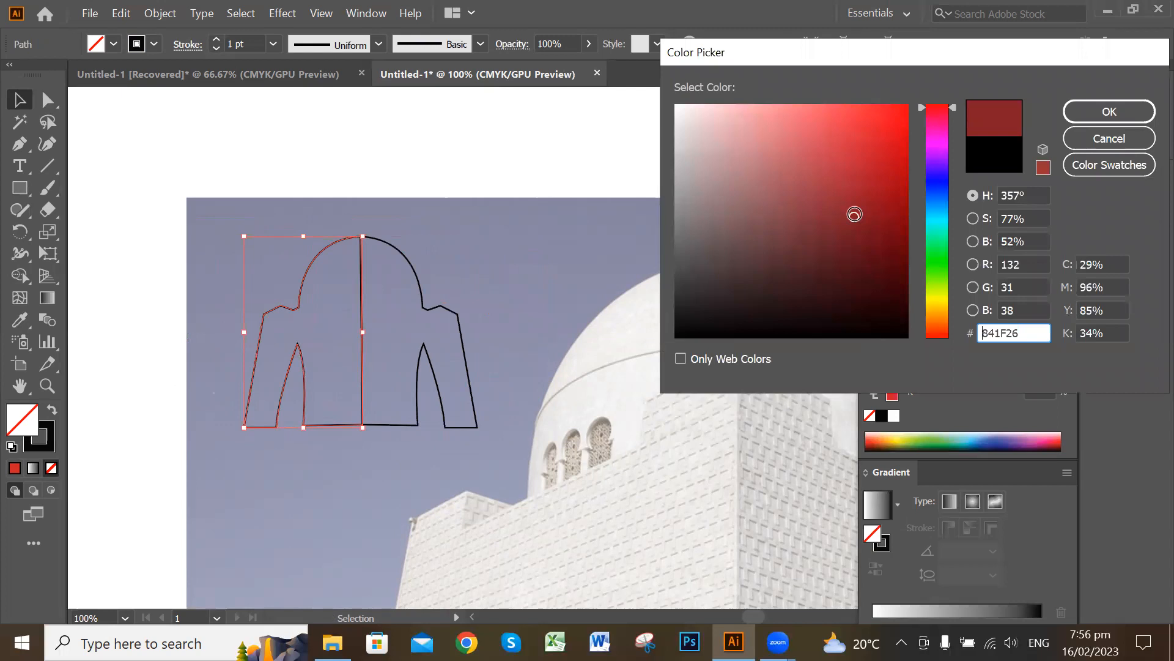
pyautogui.click(1142, 111)
pyautogui.click(391, 304)
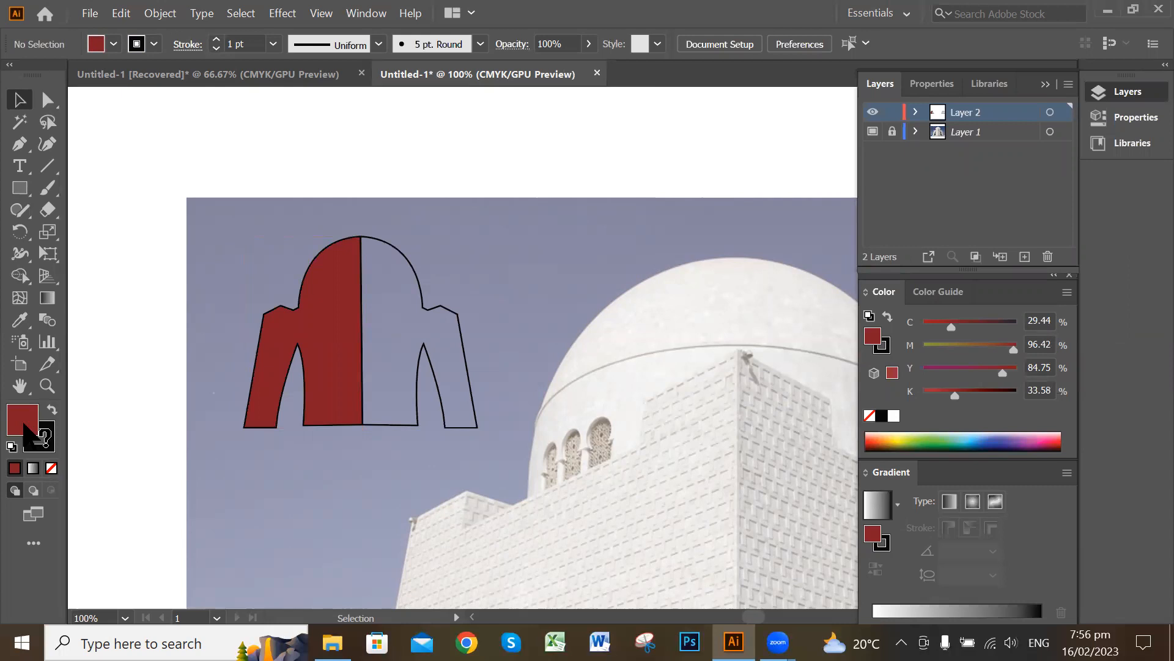
# Fill the right half of the same outline with the linear white-to-black gradient and deselect it
pyautogui.click(422, 299)
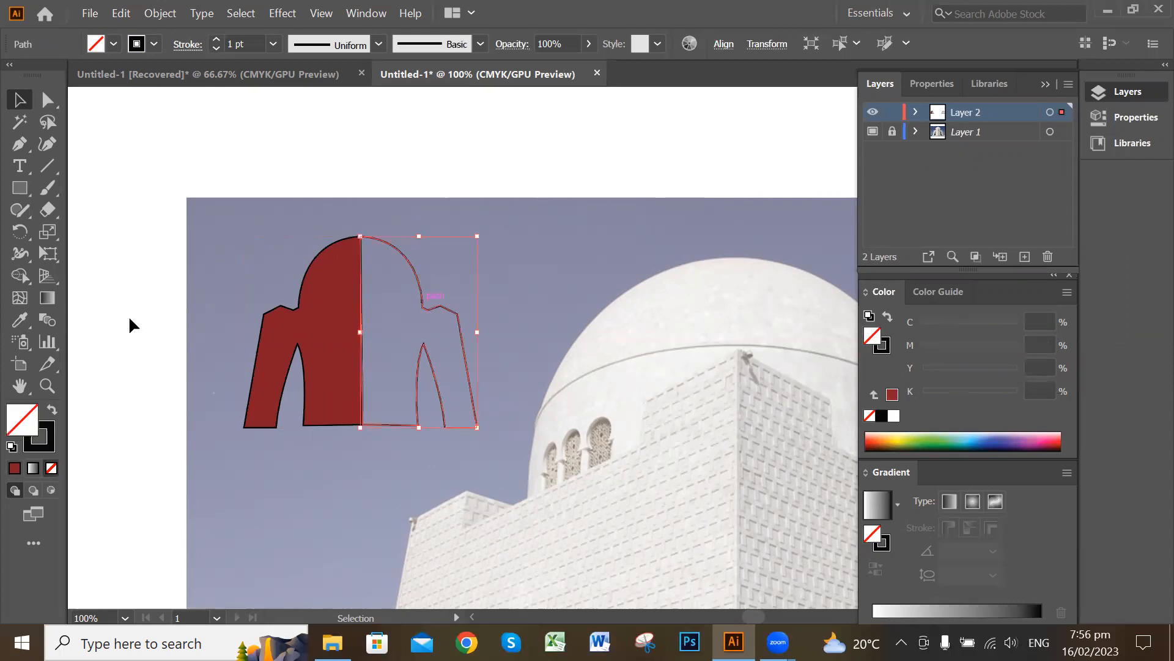
pyautogui.doubleClick(20, 418)
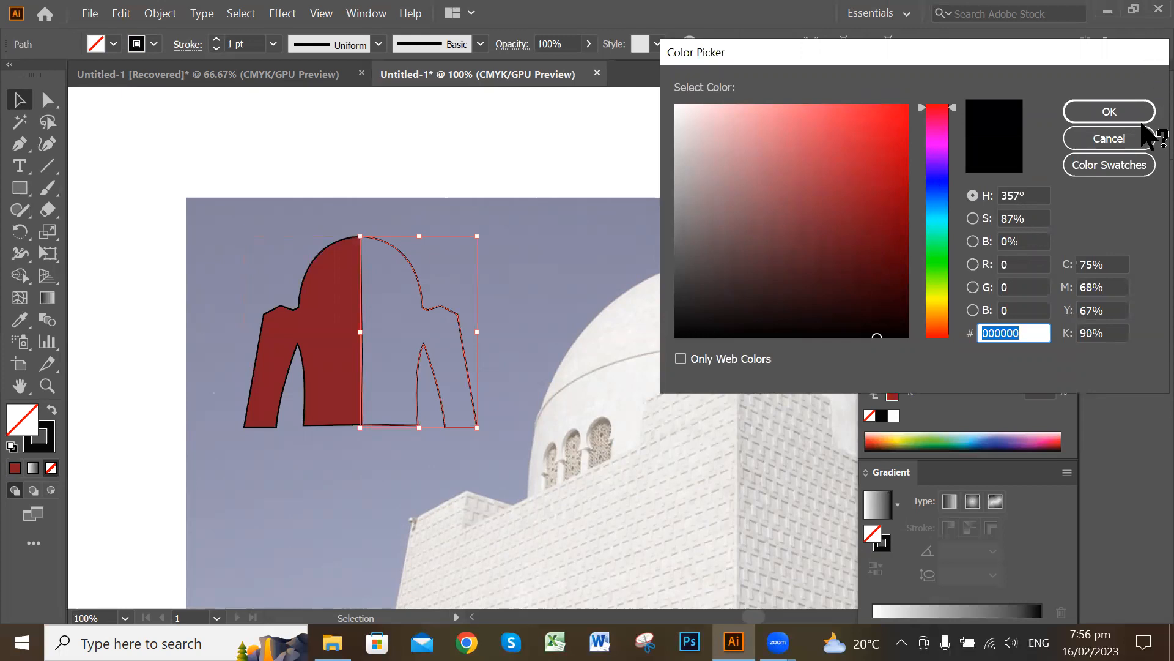
pyautogui.click(1101, 139)
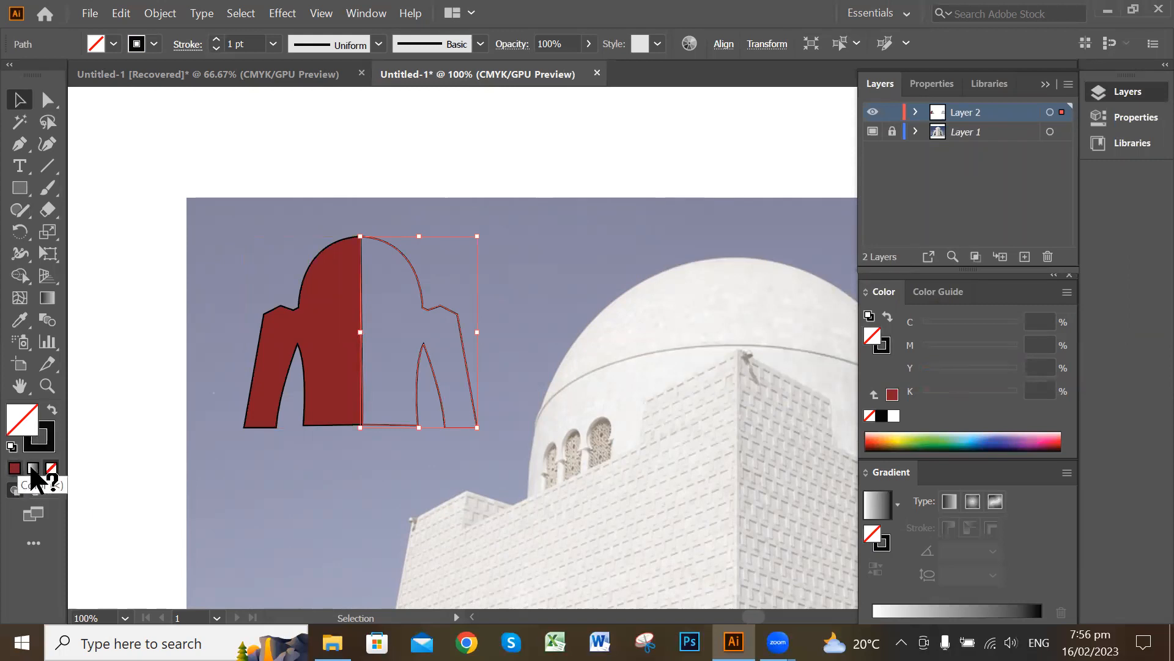
pyautogui.click(33, 470)
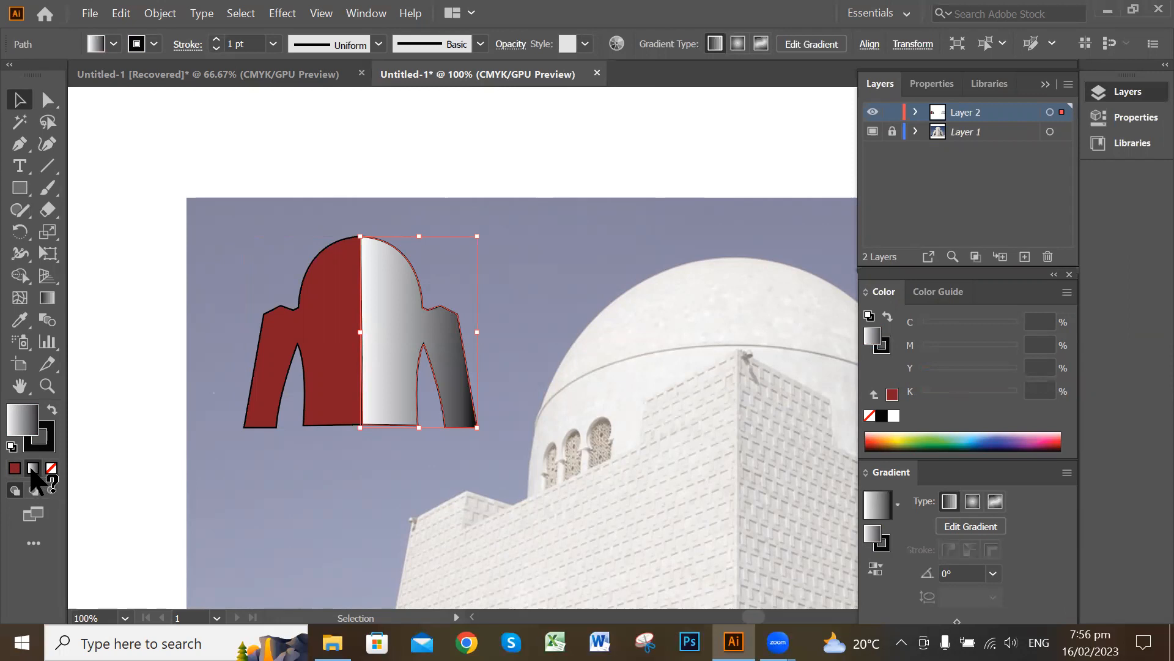
pyautogui.click(374, 466)
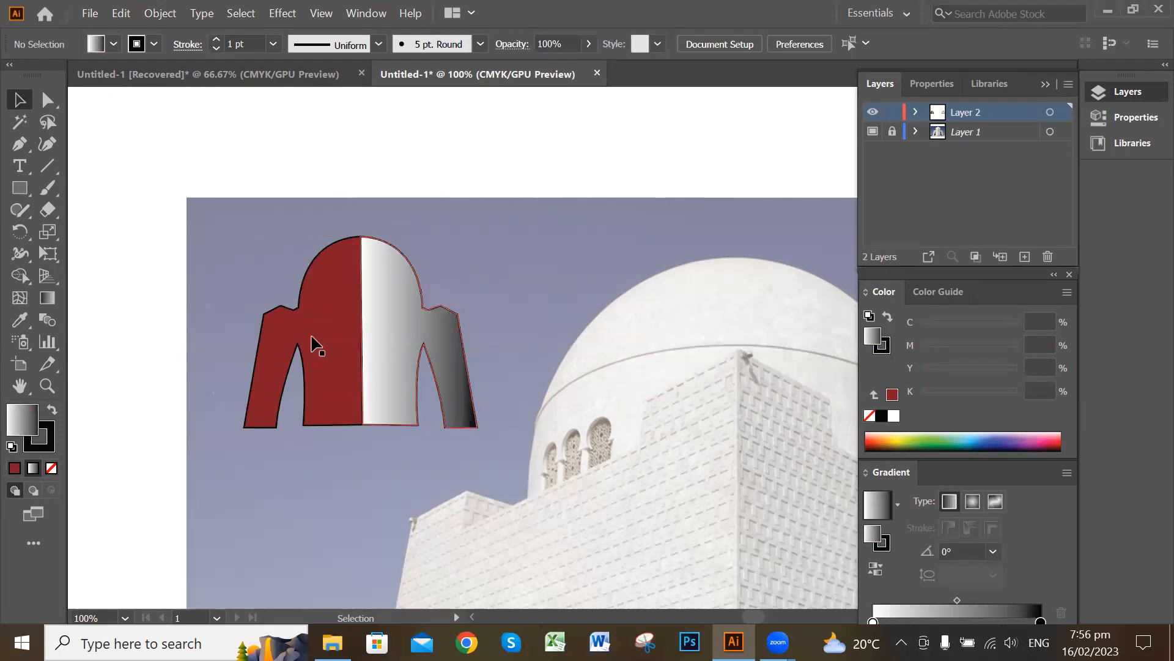
# Remove the stroke from the dark red left half of the mausoleum outline and deselect it
pyautogui.click(301, 296)
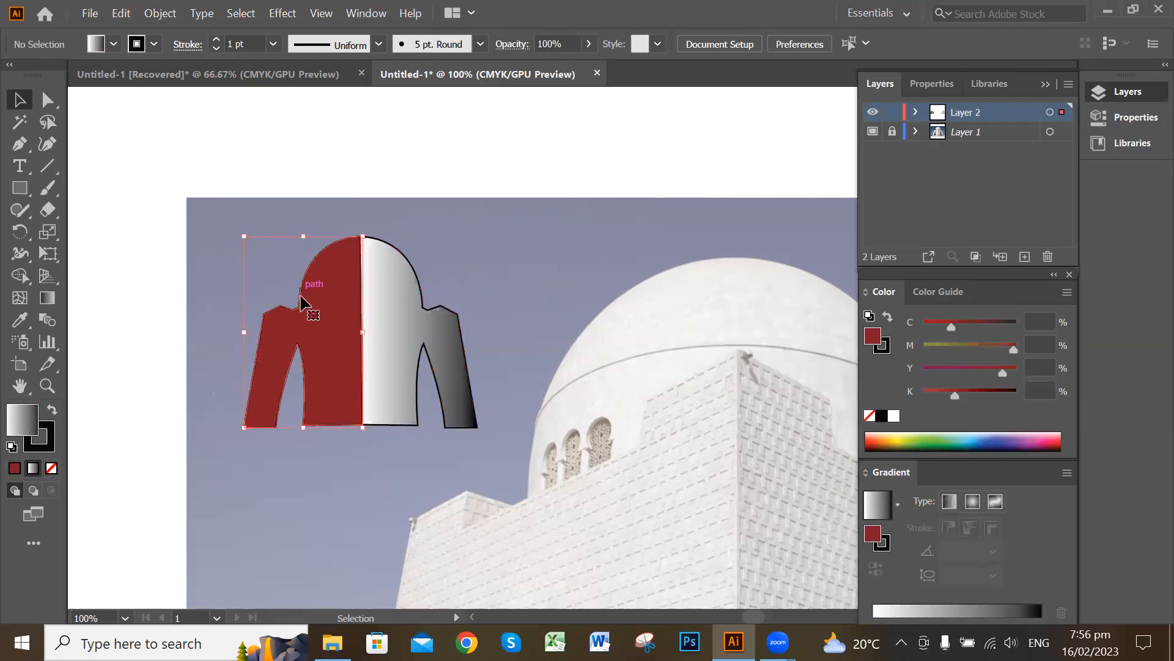
pyautogui.doubleClick(51, 448)
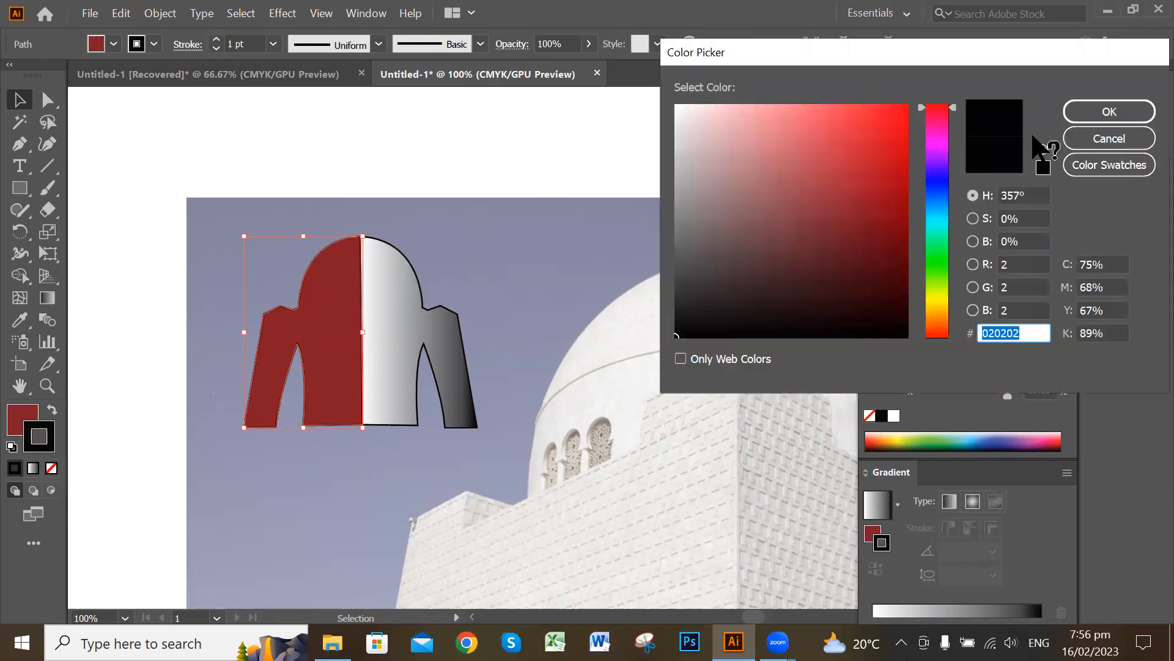
pyautogui.click(1081, 143)
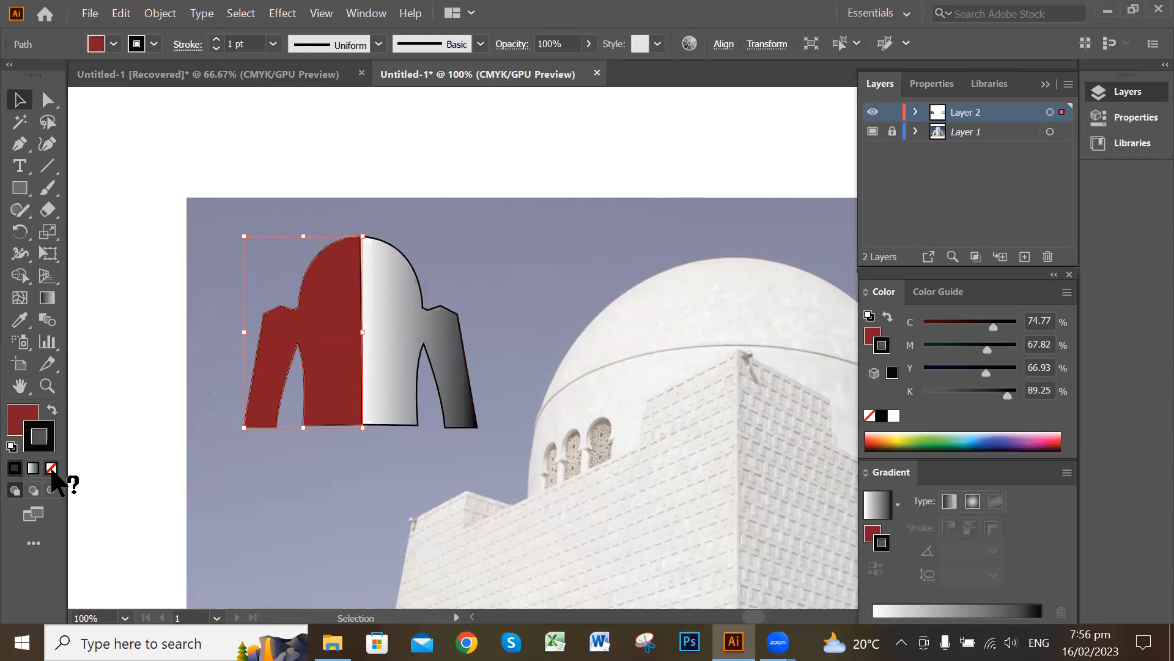
pyautogui.click(52, 468)
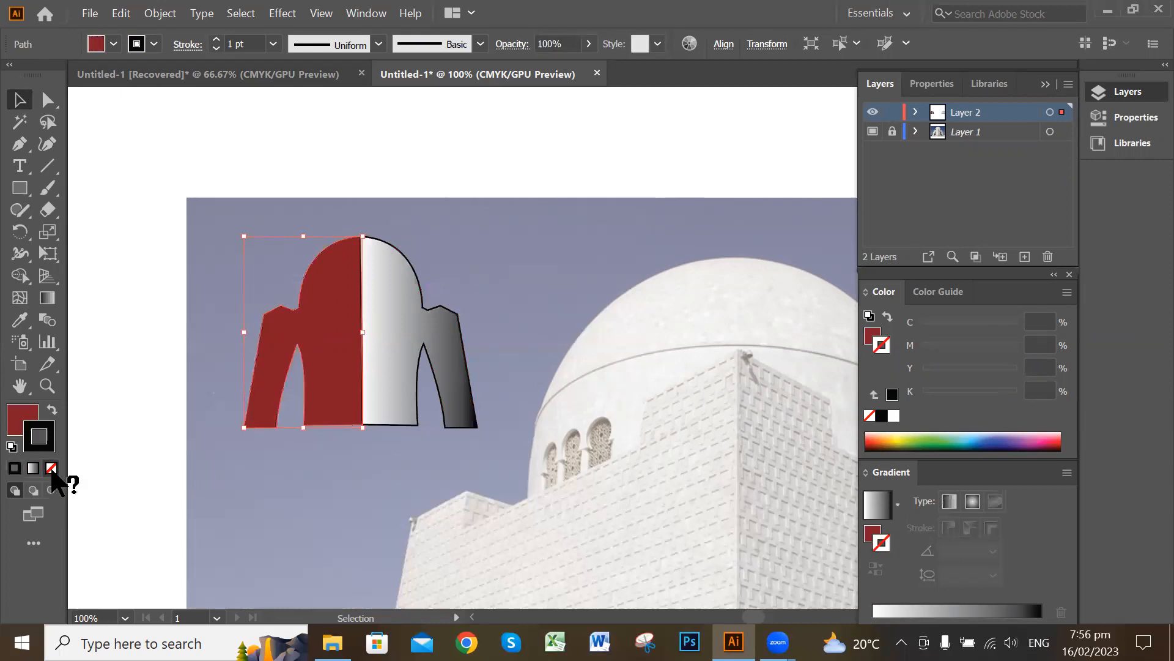
pyautogui.click(343, 475)
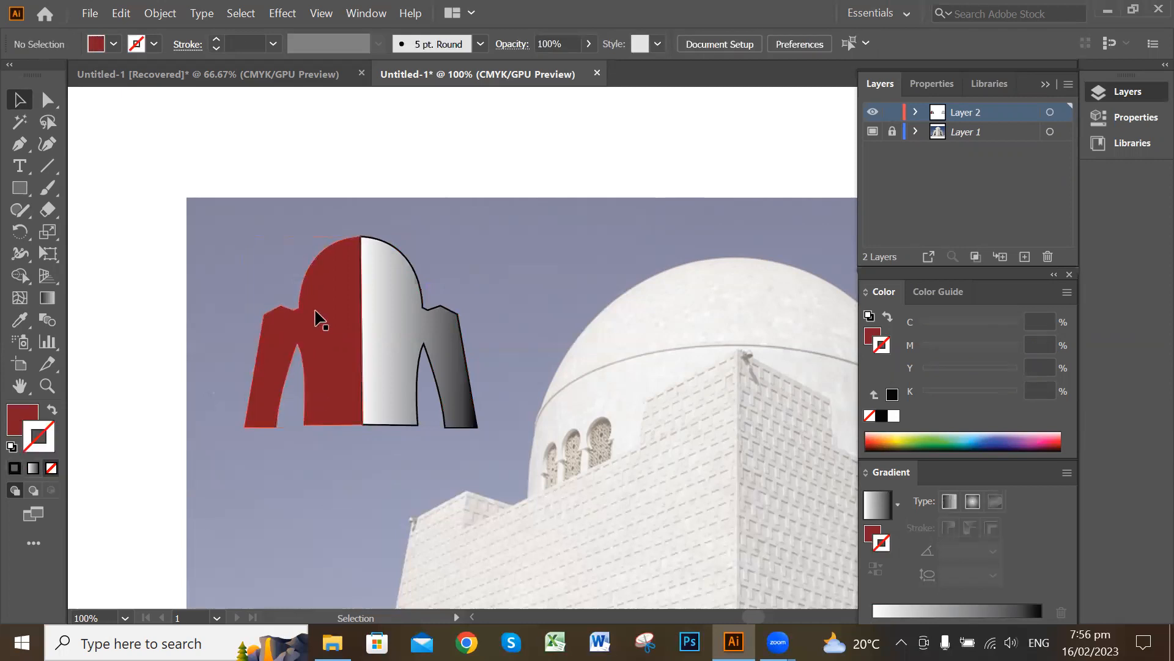
# Remove the stroke from the gradient-filled right half of the mausoleum outline and deselect it
pyautogui.click(398, 423)
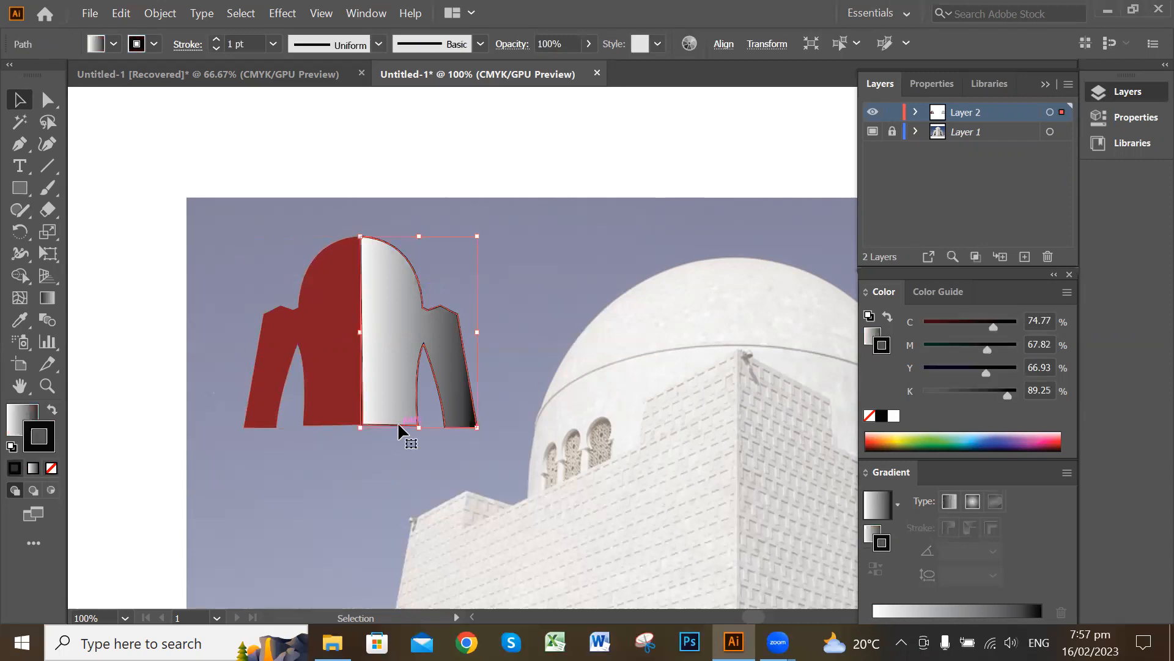
pyautogui.click(51, 469)
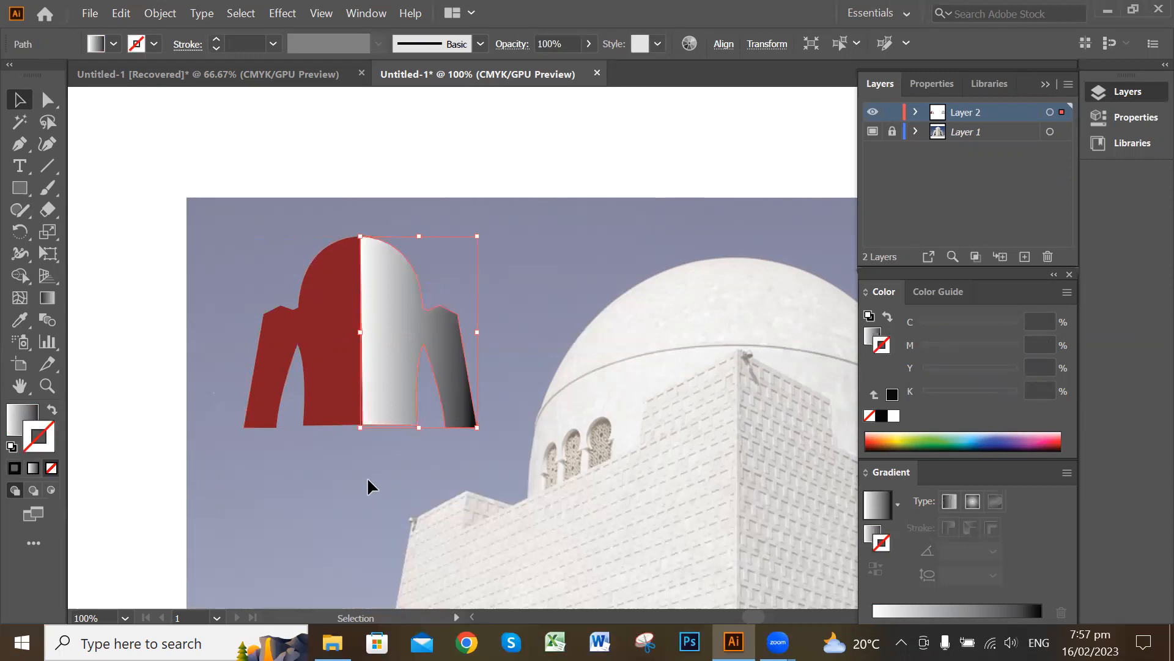
pyautogui.click(368, 479)
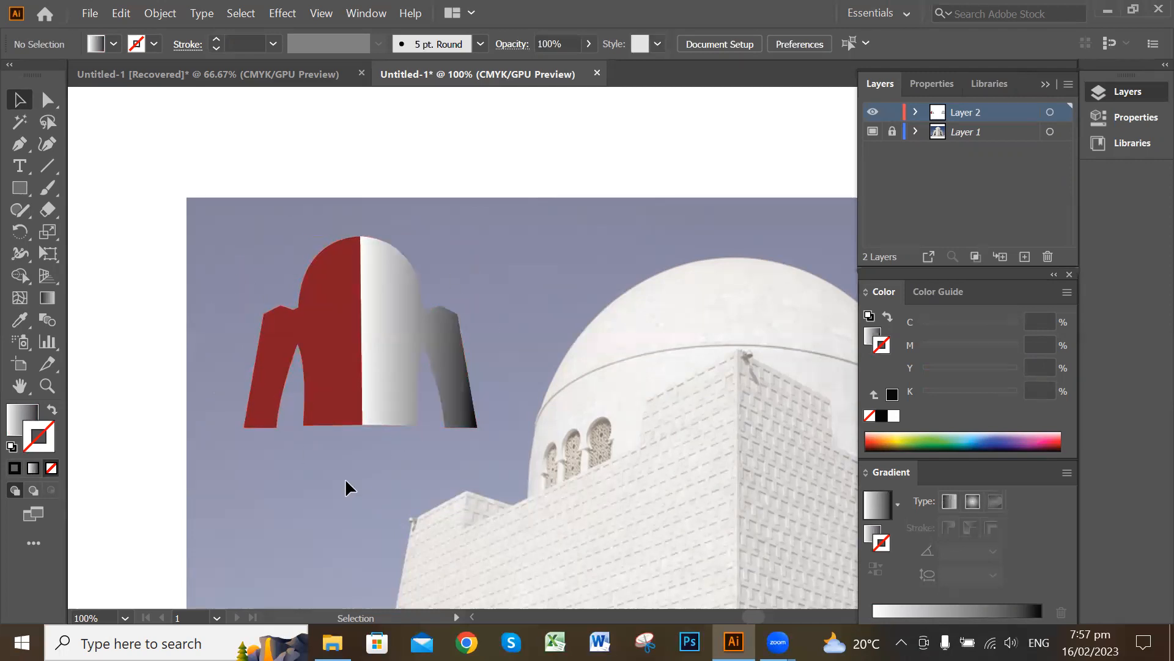
# Draw a gradient-filled circle without stroke beside the mausoleum outline, slightly larger than the outline, using the Ellipse tool
pyautogui.click(16, 189)
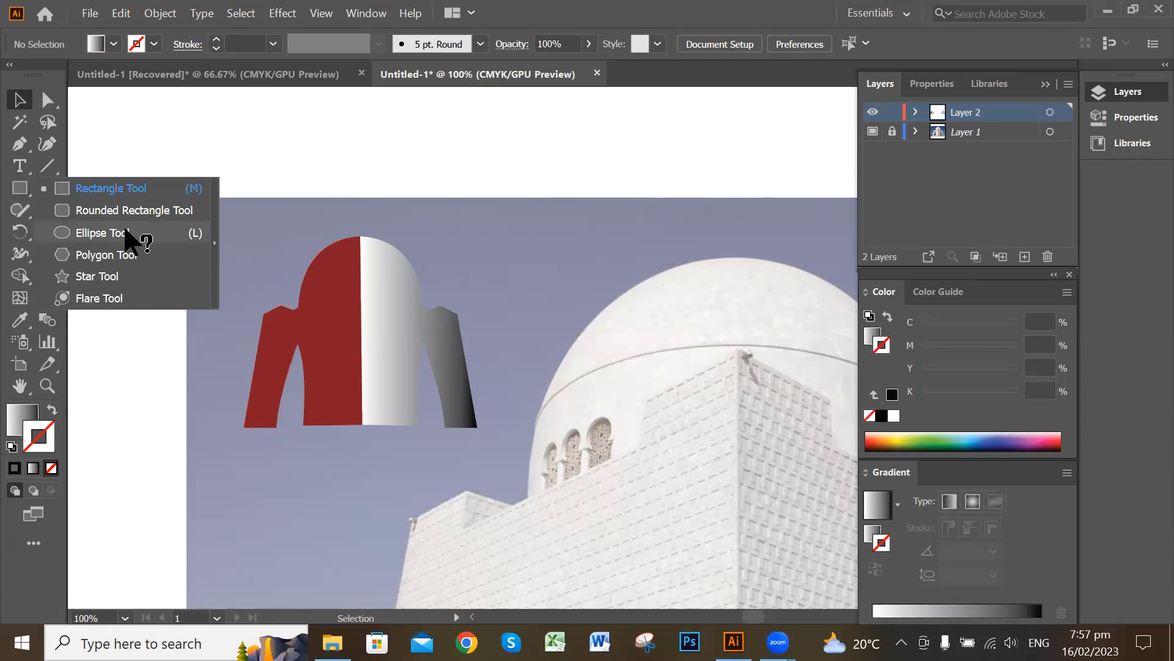
pyautogui.click(101, 233)
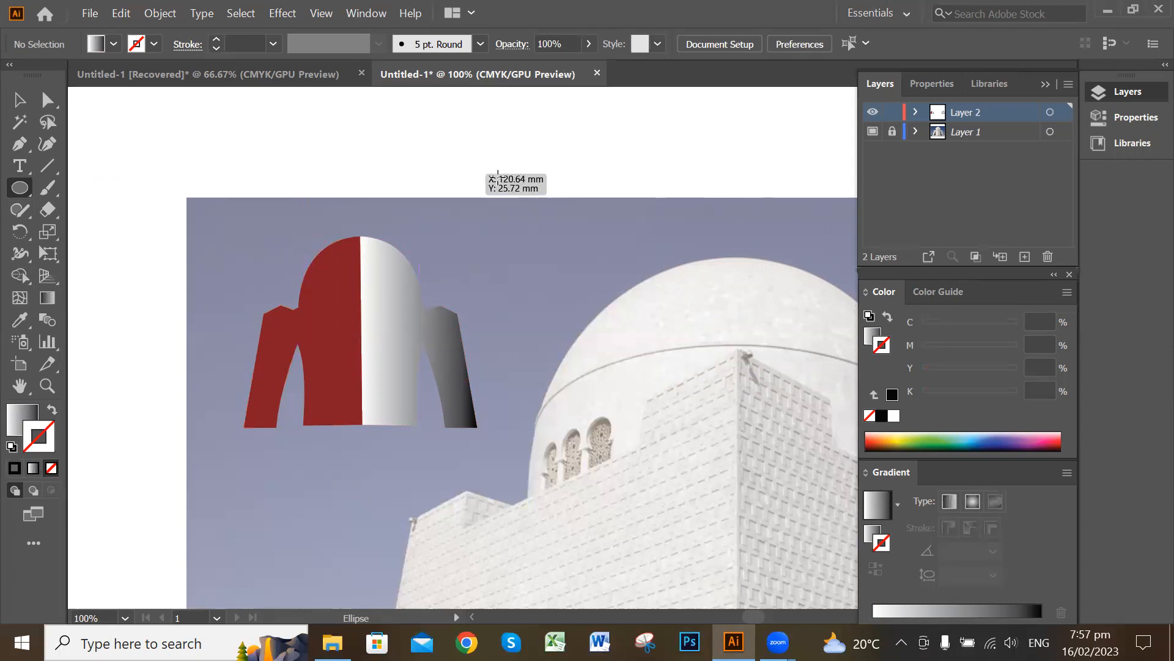
pyautogui.moveTo(575, 254); pyautogui.dragTo(756, 409)
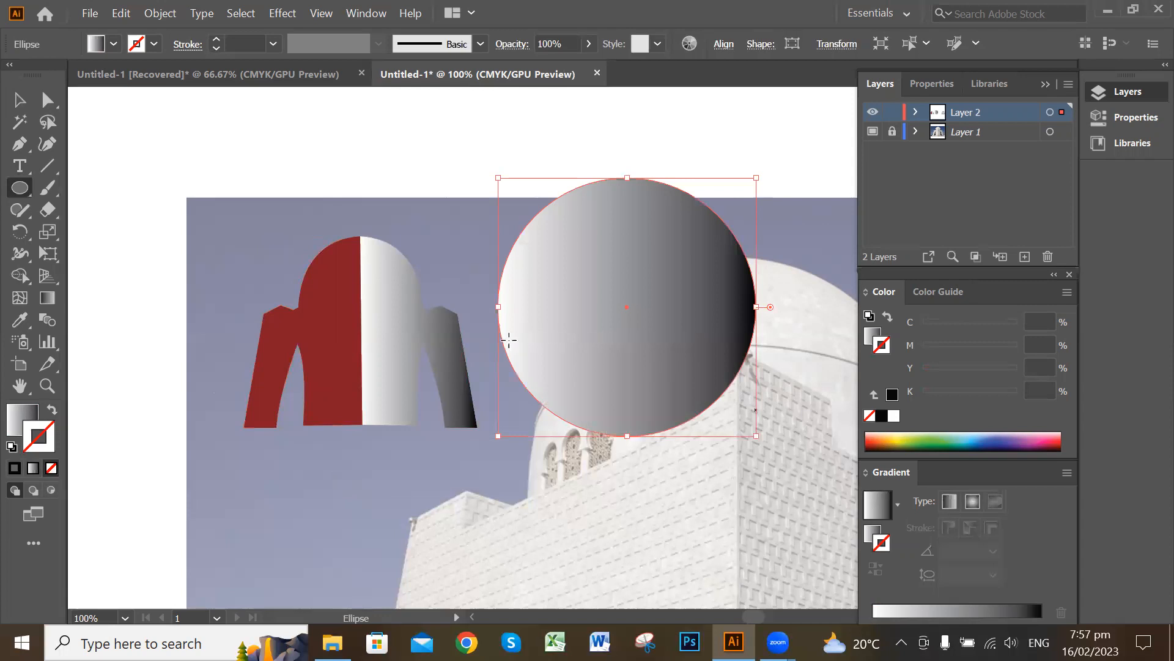
# Move the circle over the mausoleum outline and enlarge it proportionally until it covers both halves
pyautogui.click(19, 100)
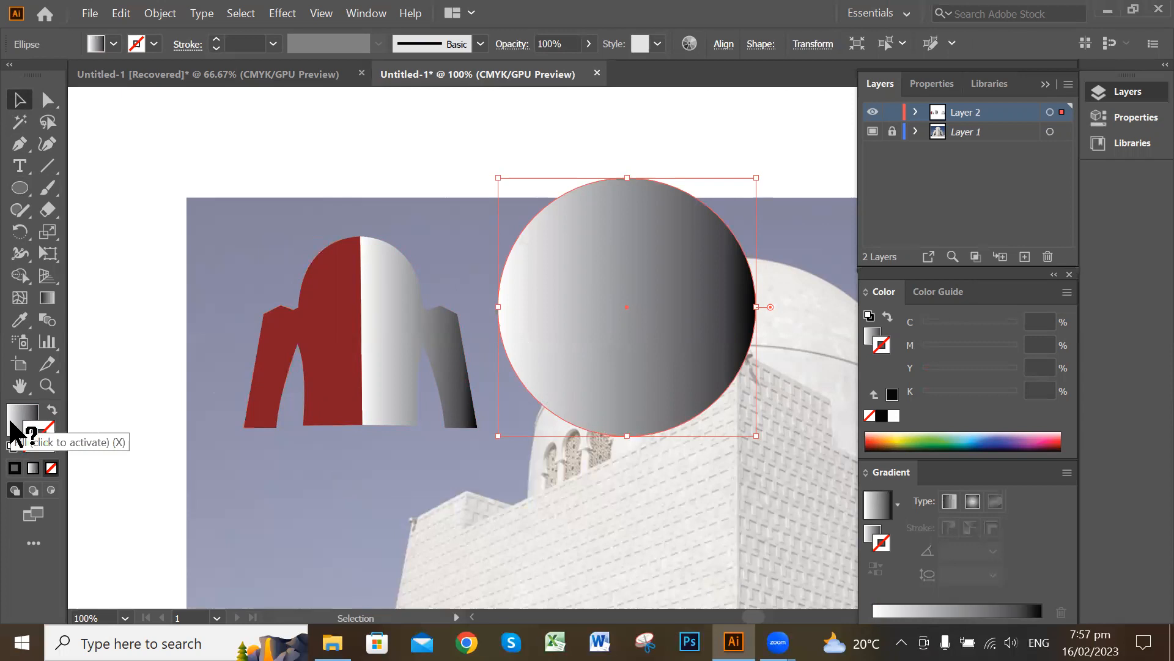
pyautogui.moveTo(639, 361); pyautogui.dragTo(372, 392)
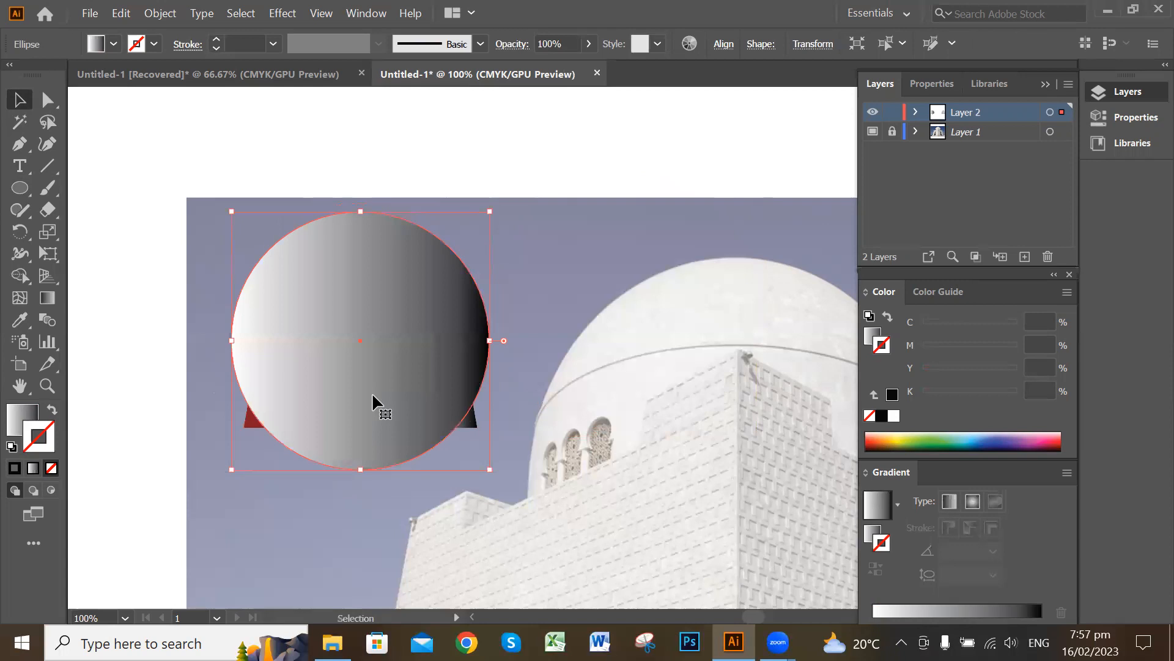
pyautogui.moveTo(489, 469); pyautogui.dragTo(525, 500)
pyautogui.moveTo(448, 431); pyautogui.dragTo(451, 435)
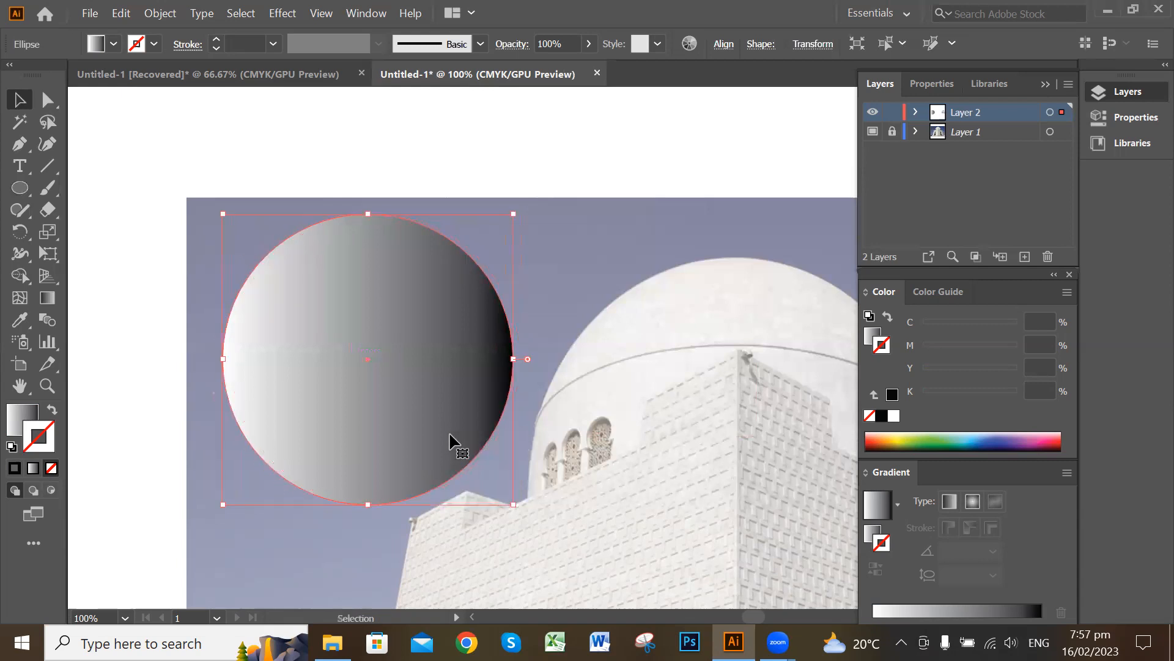
pyautogui.click(597, 122)
pyautogui.click(322, 381)
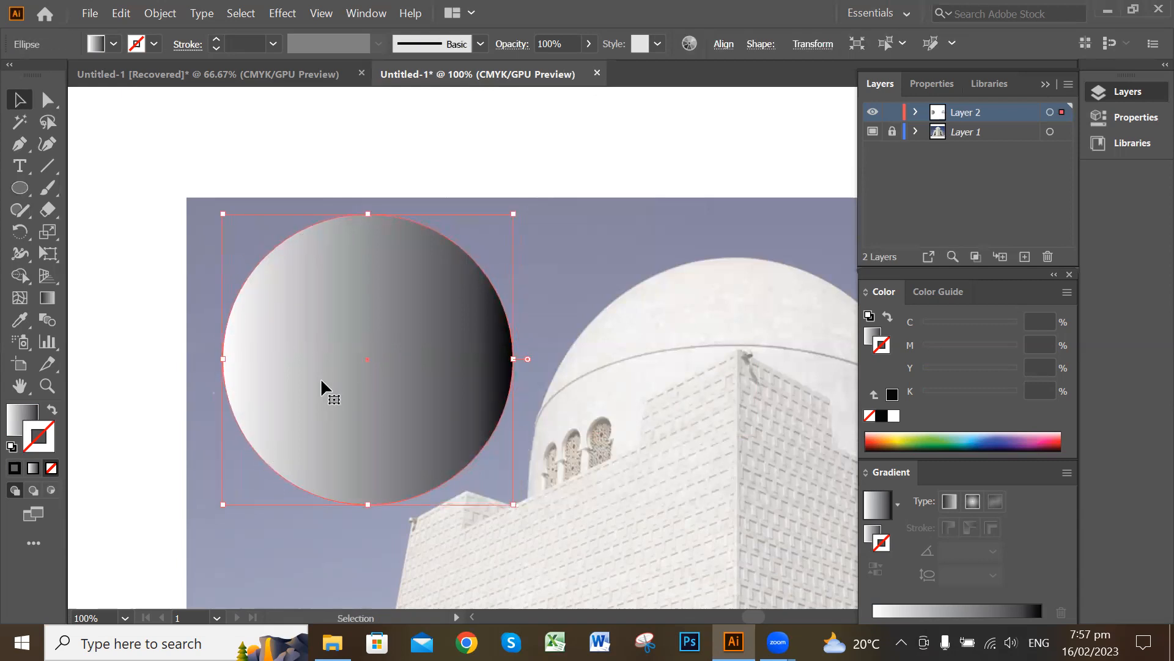
# Try to send the circle backward one level, and move it off the outline onto the photo's upper edge
pyautogui.rightClick(289, 269)
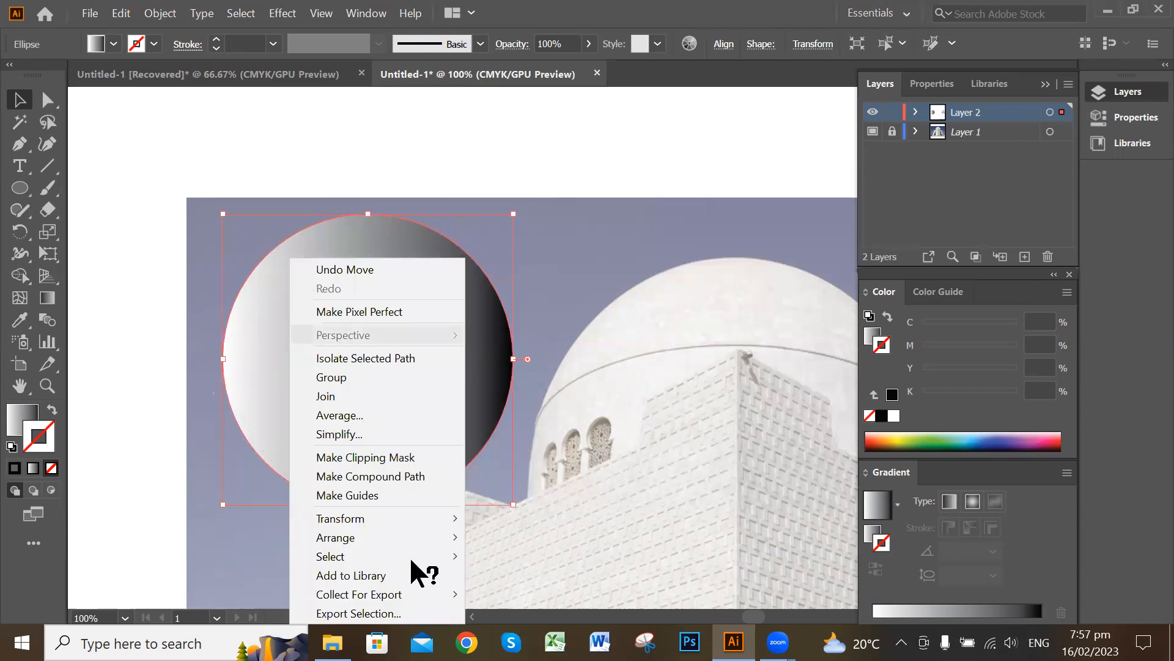
pyautogui.moveTo(428, 538)
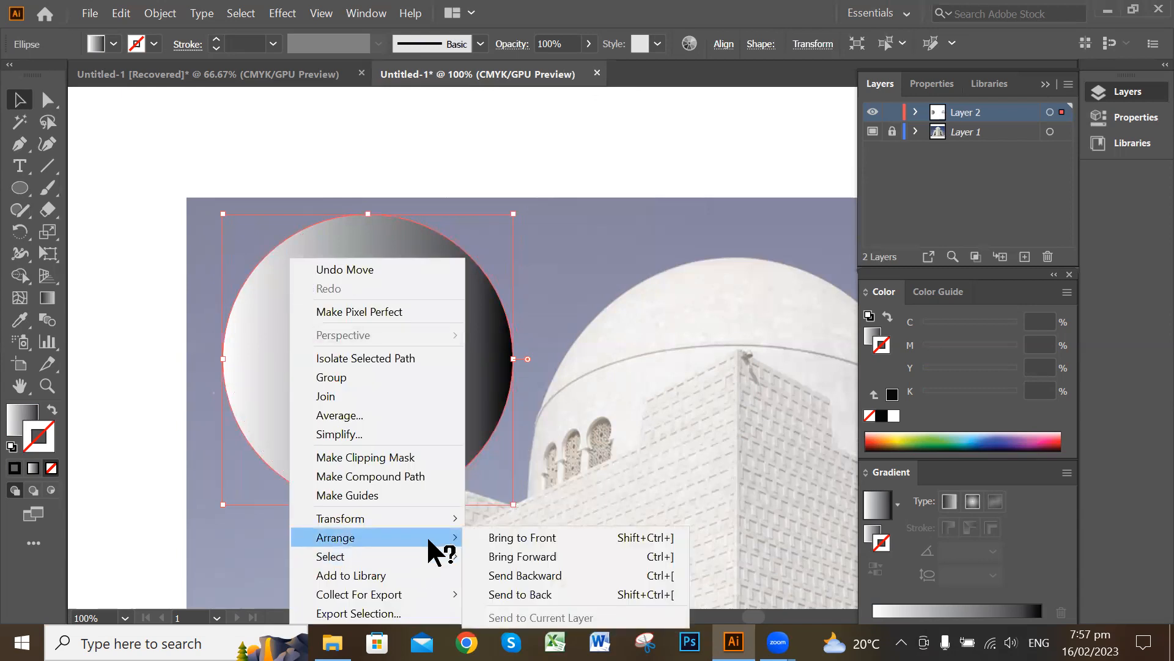
pyautogui.click(559, 574)
pyautogui.moveTo(428, 397); pyautogui.dragTo(534, 377)
pyautogui.moveTo(438, 400); pyautogui.dragTo(535, 310)
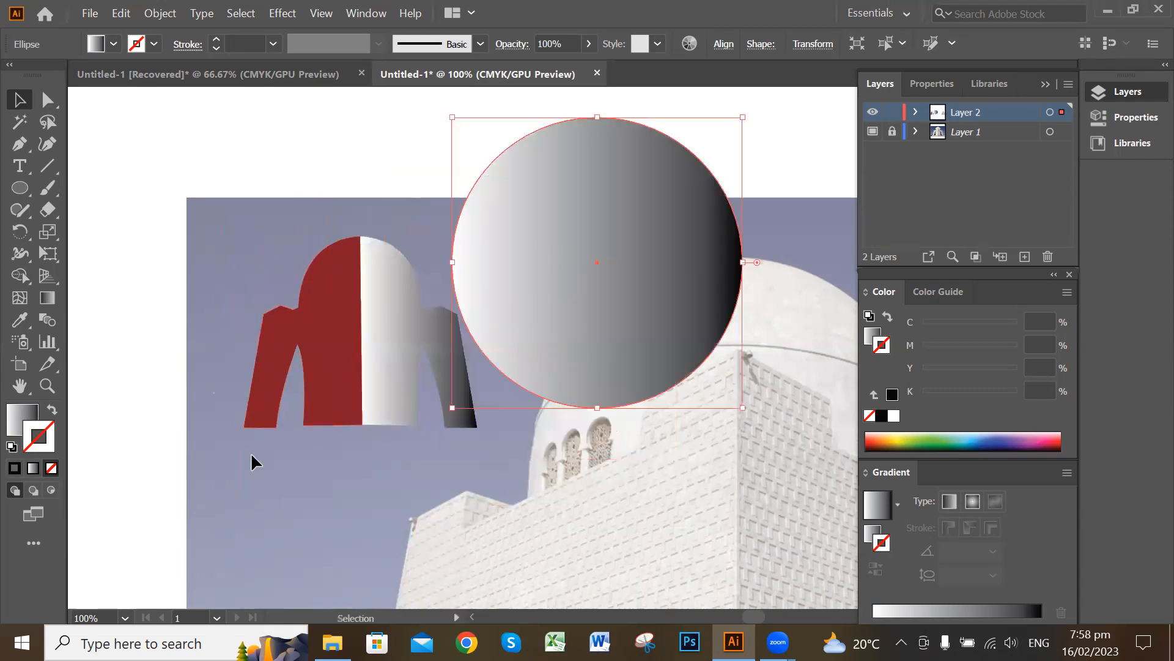
# Try both mausoleum halves over the circle, return them to the sky, and lower the circle onto the dome
pyautogui.click(323, 388)
pyautogui.moveTo(390, 391); pyautogui.dragTo(605, 314)
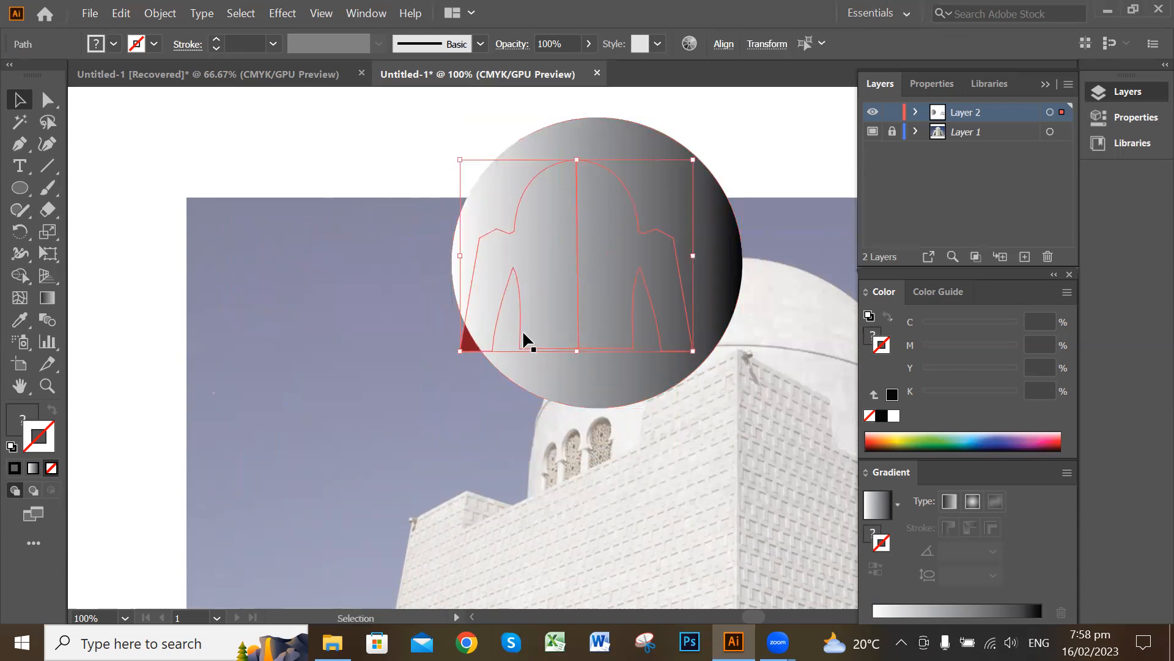
pyautogui.moveTo(350, 370); pyautogui.dragTo(341, 367)
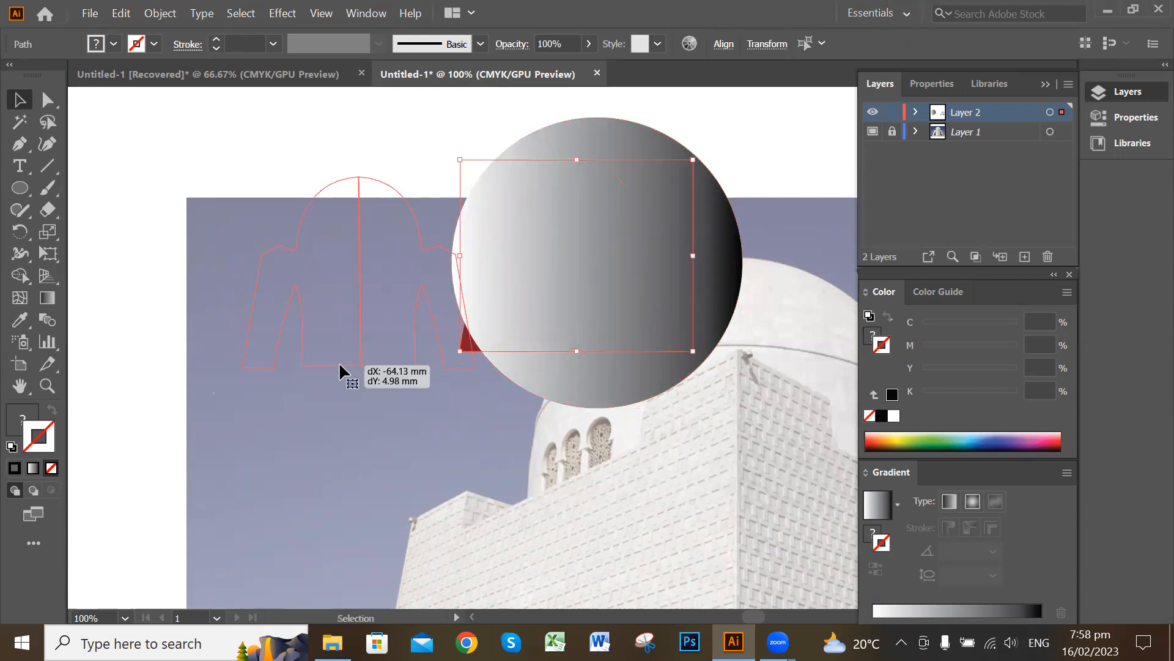
pyautogui.moveTo(528, 306); pyautogui.dragTo(586, 419)
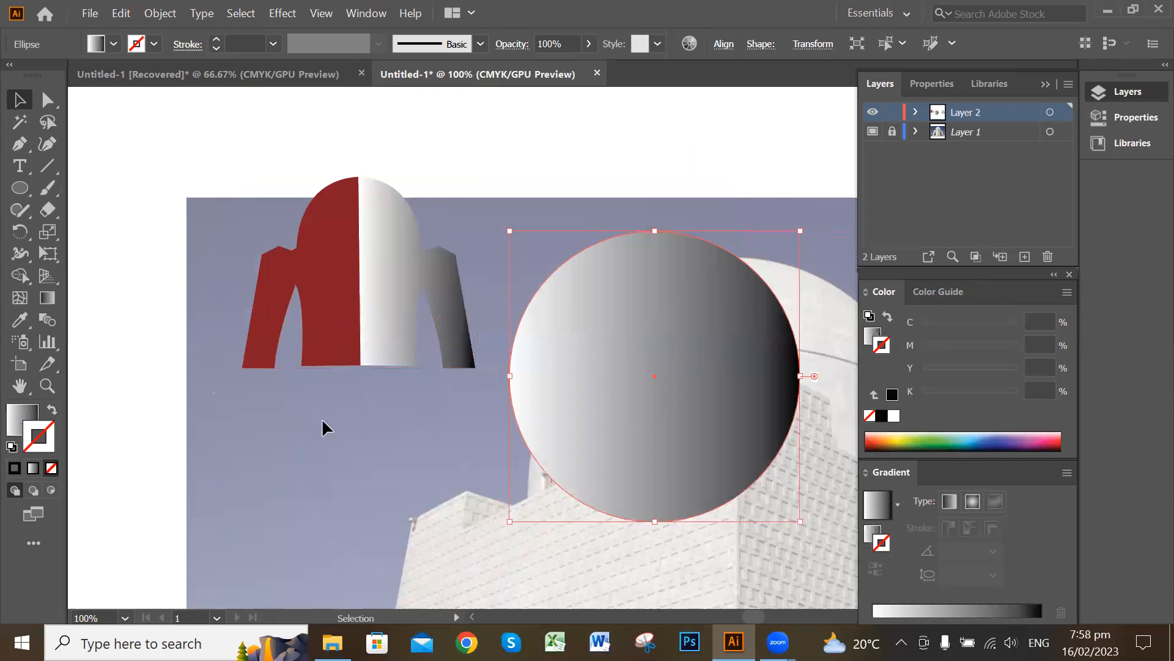
# Move both mausoleum halves onto the circle and try to bring them forward one level
pyautogui.click(413, 404)
pyautogui.click(355, 333)
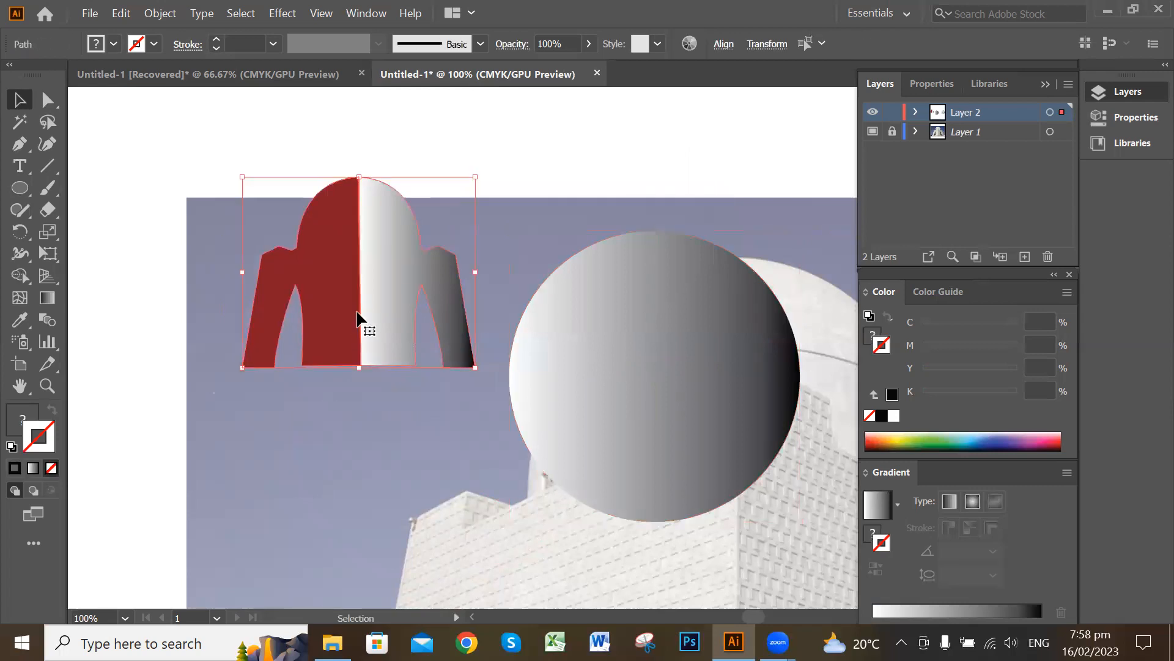
pyautogui.moveTo(357, 330); pyautogui.dragTo(653, 397)
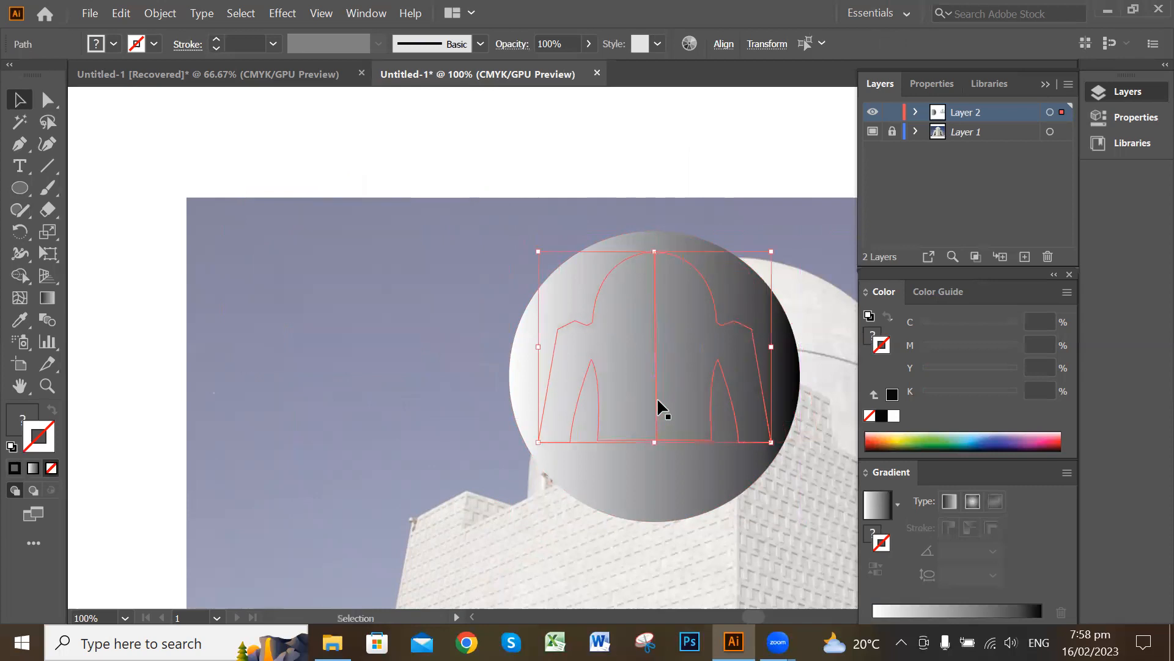
pyautogui.rightClick(641, 366)
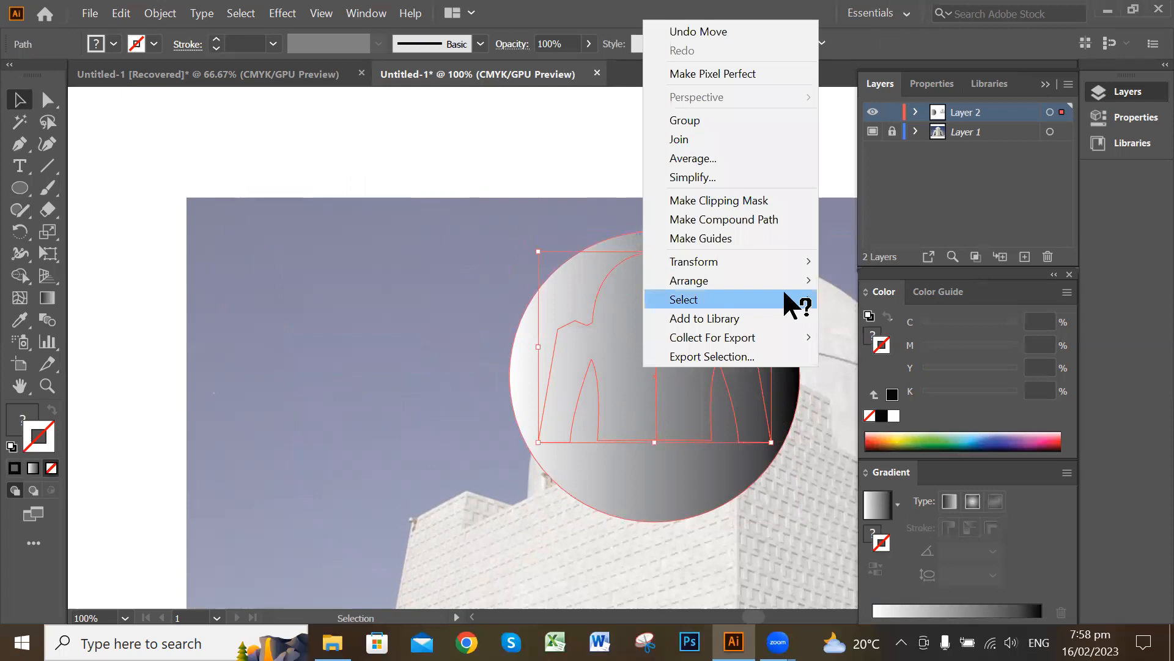
pyautogui.moveTo(789, 281)
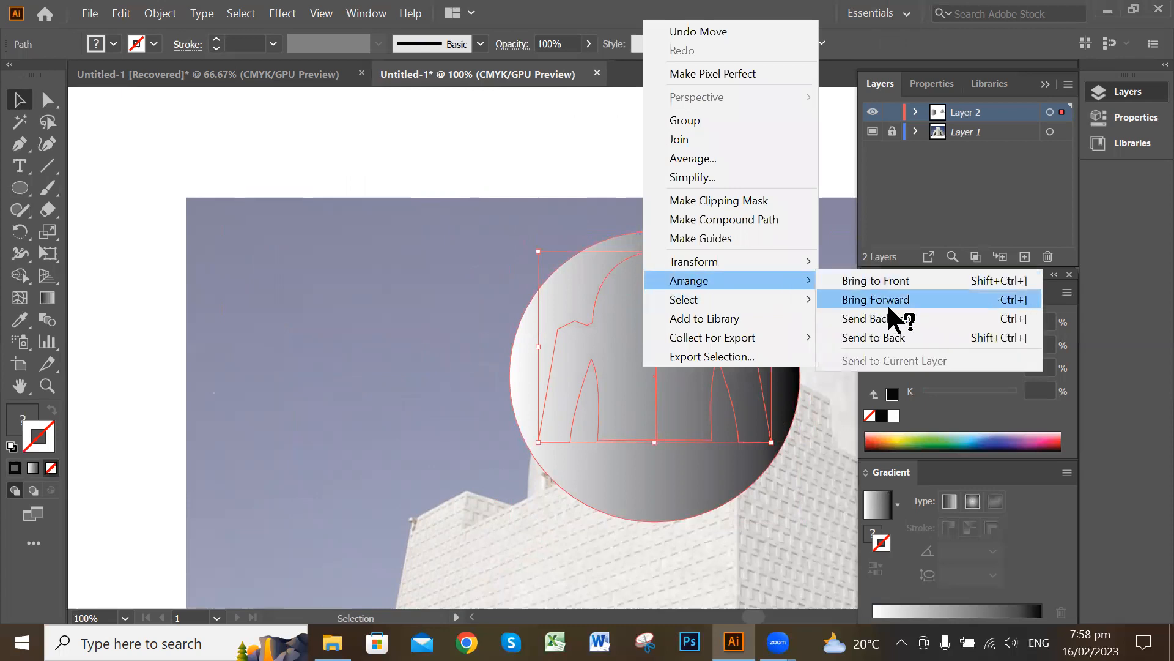
pyautogui.click(904, 299)
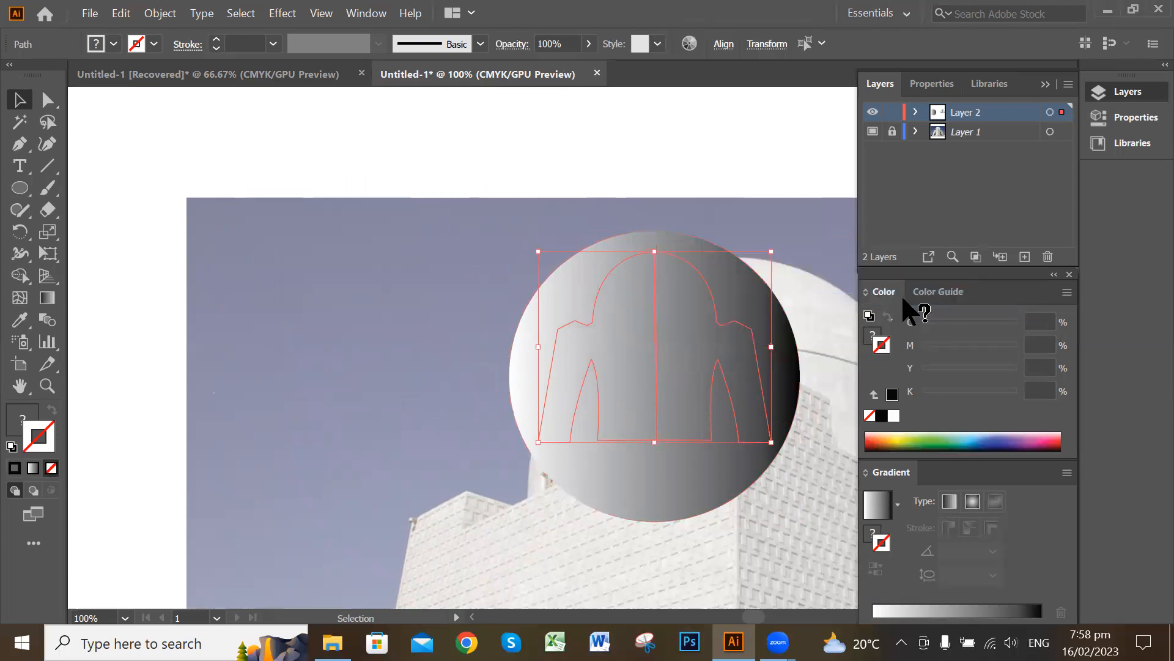
# Move the mausoleum halves back into the photo's upper-left sky and place the circle over them
pyautogui.click(630, 141)
pyautogui.moveTo(651, 332); pyautogui.dragTo(361, 312)
pyautogui.moveTo(656, 293); pyautogui.dragTo(364, 284)
pyautogui.moveTo(417, 341); pyautogui.dragTo(412, 343)
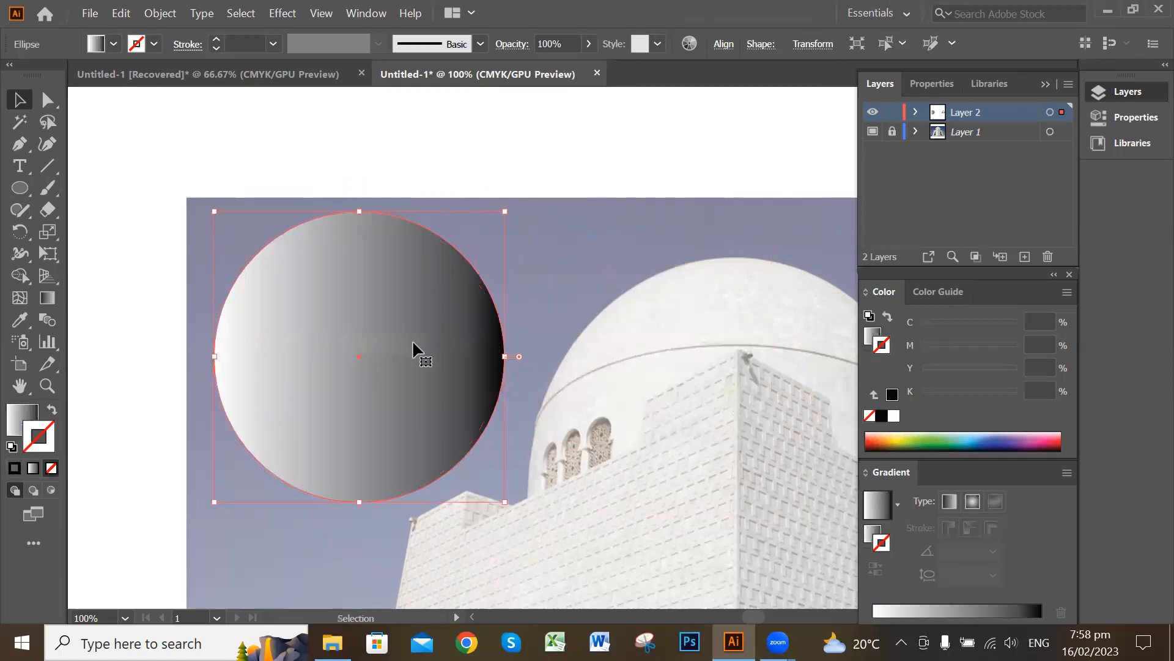
# Bring the circle to the front of the stacking order
pyautogui.rightClick(399, 334)
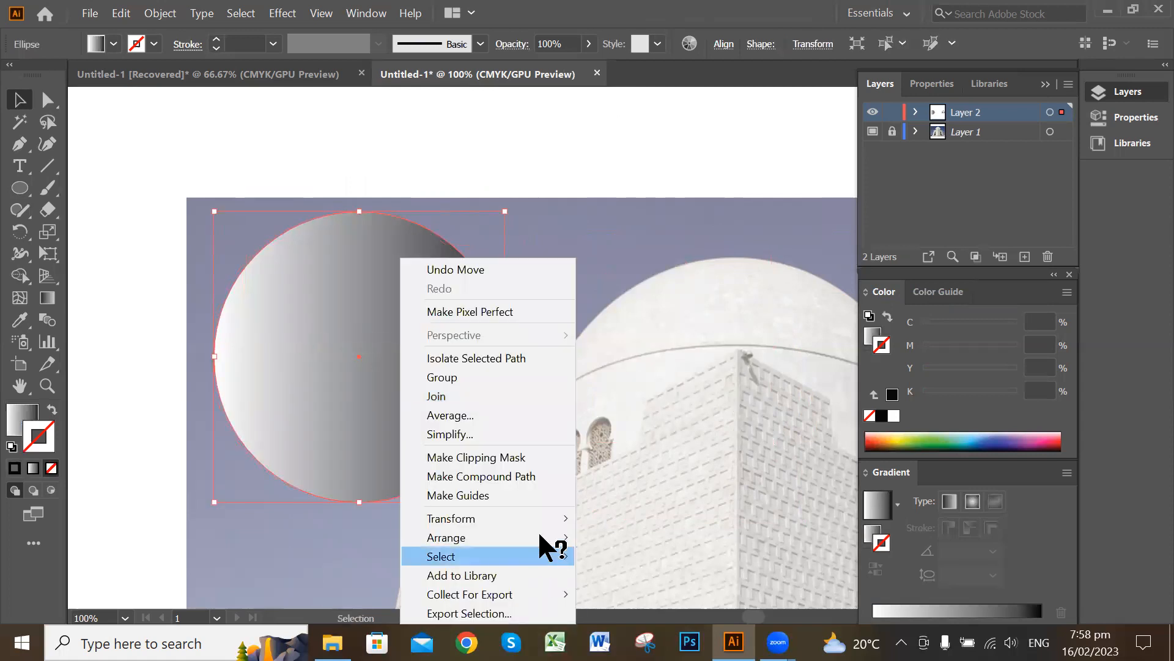
pyautogui.moveTo(547, 528)
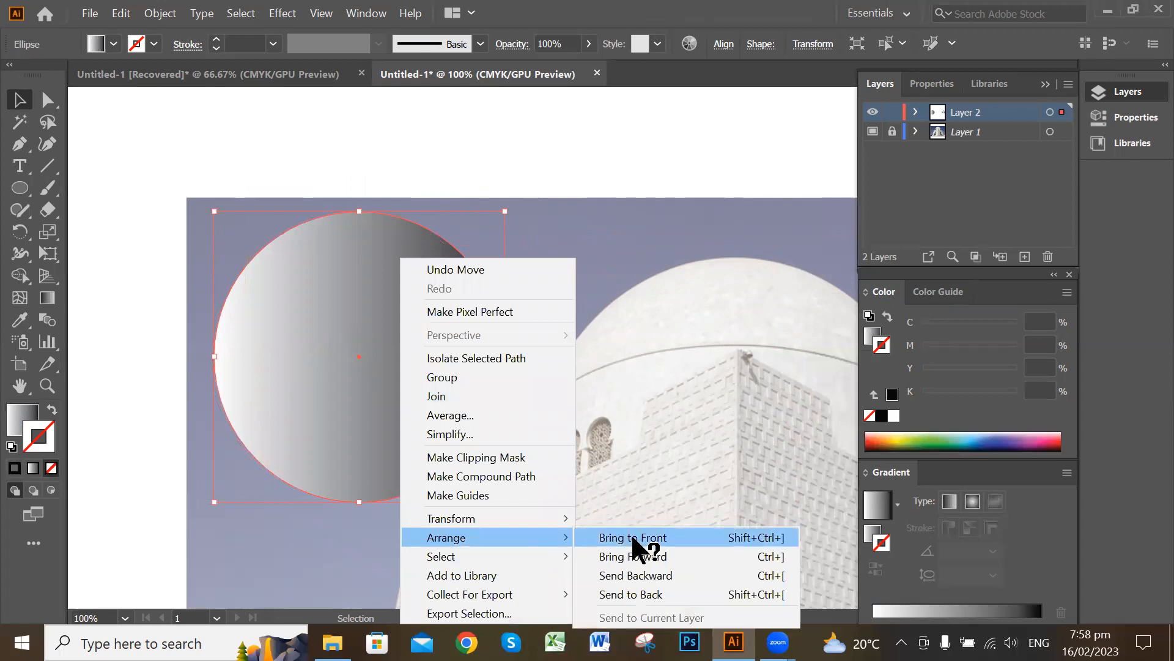
pyautogui.click(639, 537)
# Send the circle to the back behind the mausoleum halves, centre the artwork within it, and deselect
pyautogui.rightClick(377, 330)
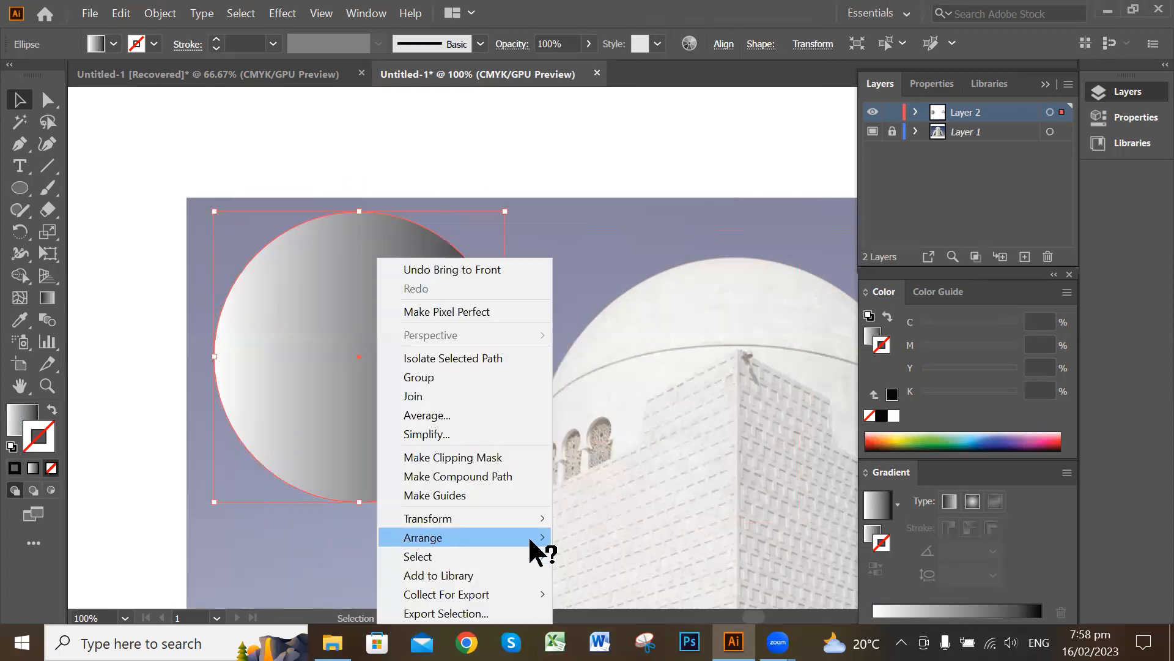
pyautogui.moveTo(528, 537)
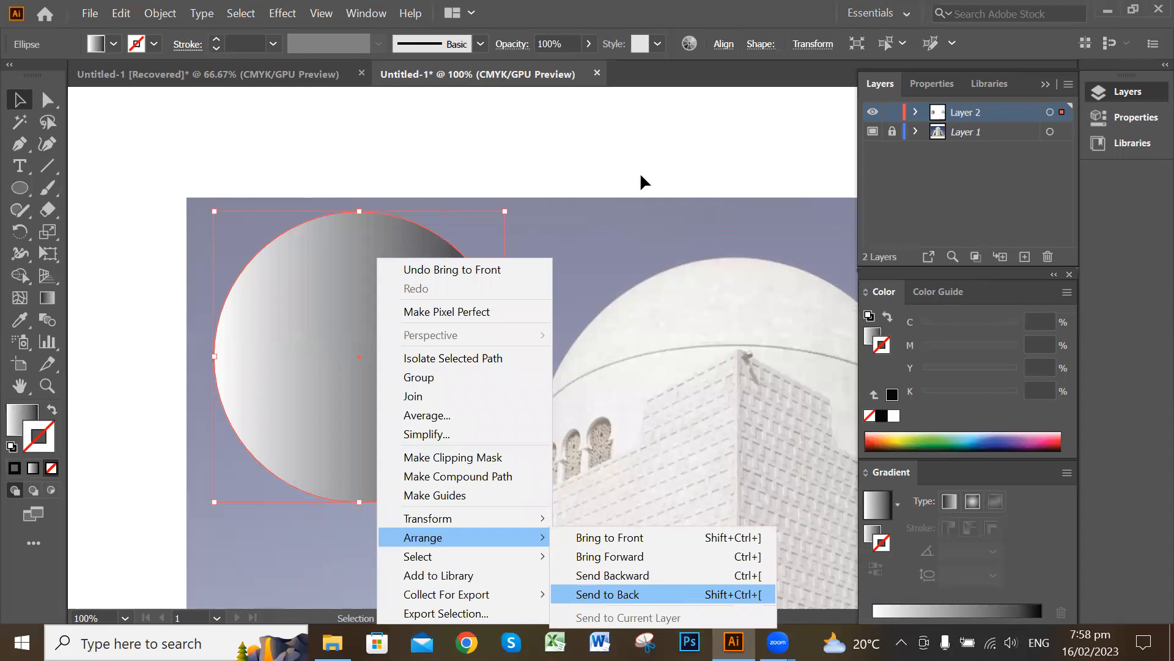
pyautogui.press('Return')
pyautogui.moveTo(383, 463); pyautogui.dragTo(320, 405)
pyautogui.moveTo(235, 239); pyautogui.dragTo(309, 296)
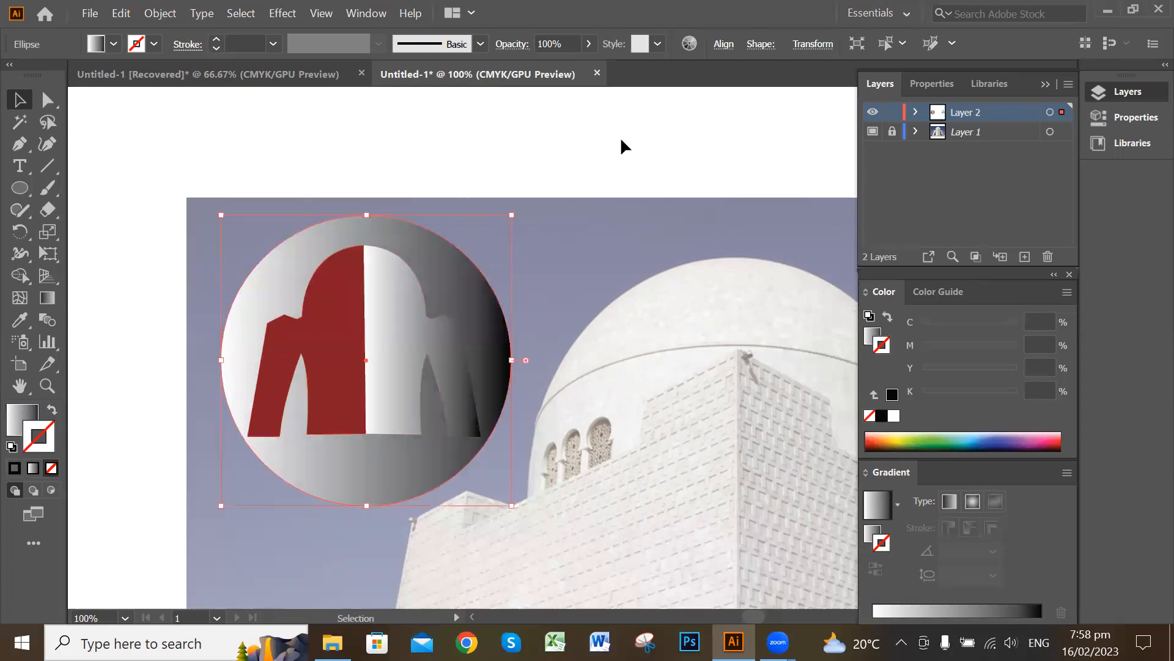
pyautogui.click(630, 150)
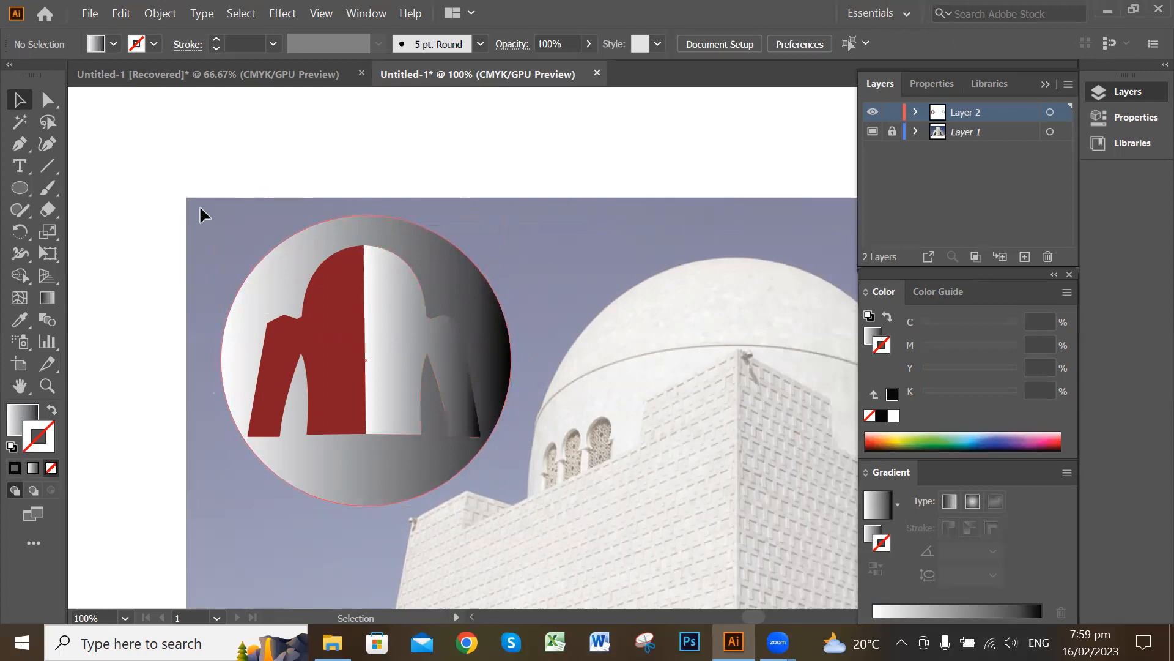
# Select the circle with both mausoleum halves, scale them down together into a small badge in the photo's upper-left corner, and deselect
pyautogui.moveTo(257, 158); pyautogui.dragTo(514, 436)
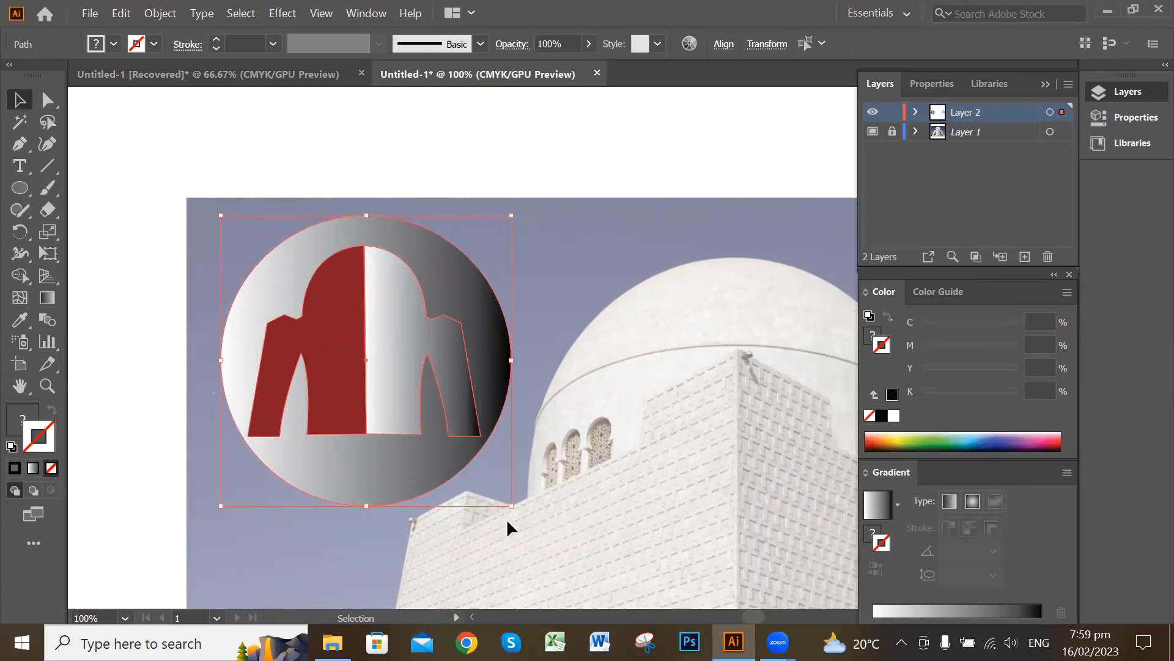
pyautogui.moveTo(514, 506); pyautogui.dragTo(348, 350)
pyautogui.hotkey('ctrl', 'z')
pyautogui.moveTo(512, 506); pyautogui.dragTo(310, 318)
pyautogui.click(367, 153)
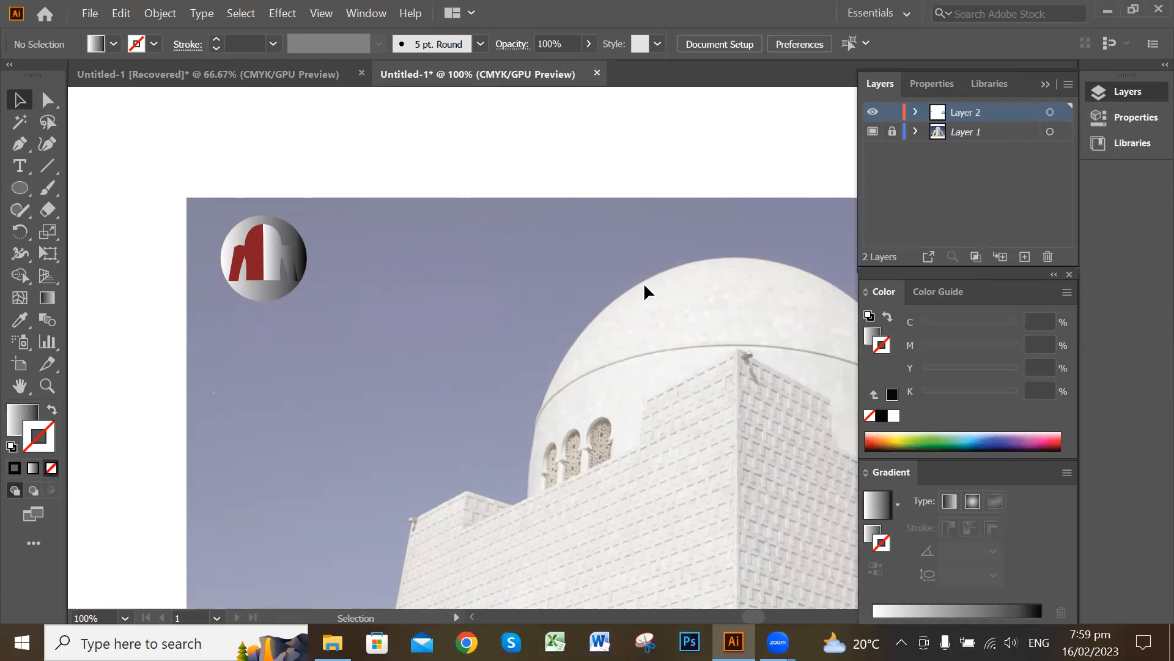
# Delete the unfilled mausoleum outline from the photo's upper-right sky
pyautogui.scroll(-4, 644, 282)
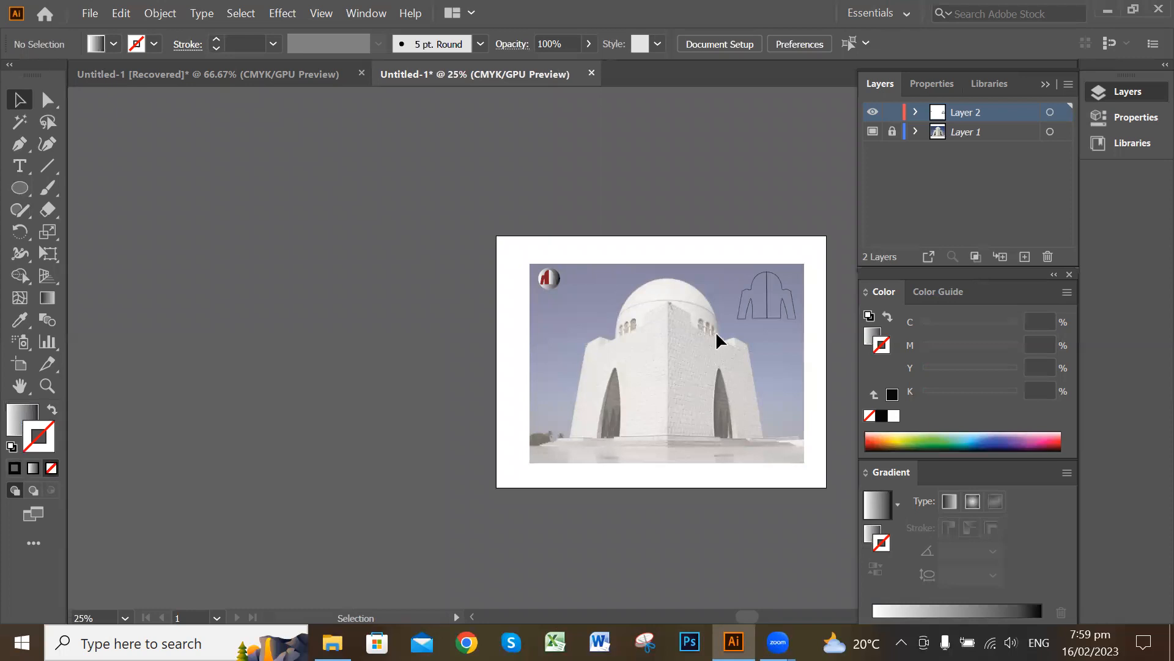
pyautogui.hscroll(3, 538, 328)
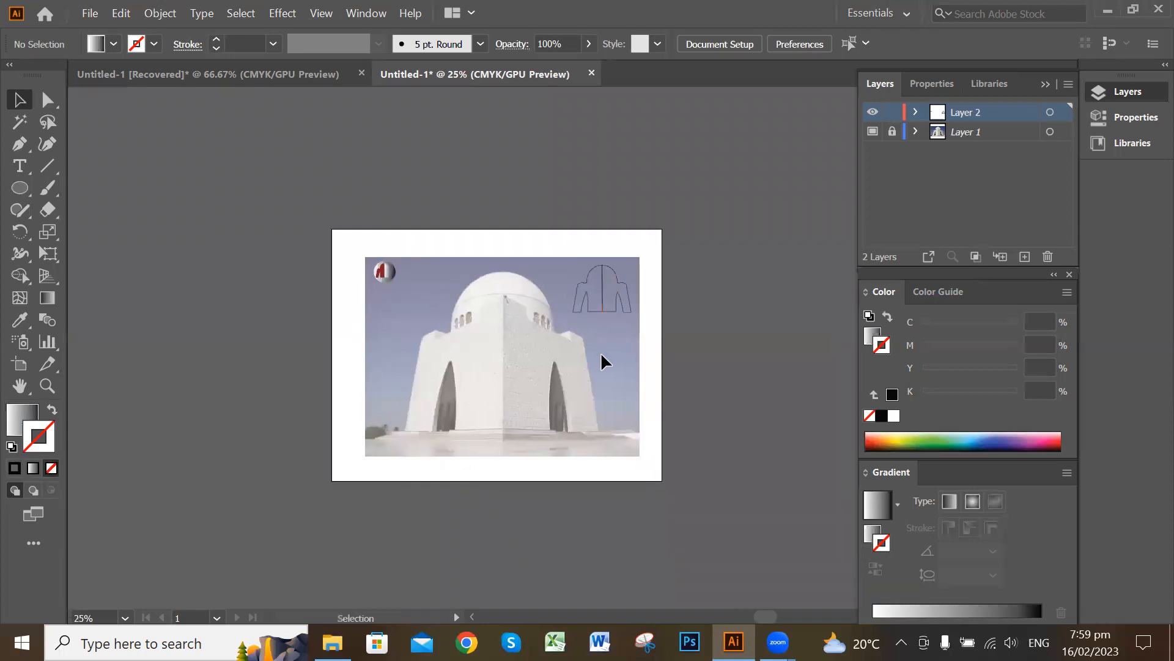
pyautogui.scroll(2, 601, 355)
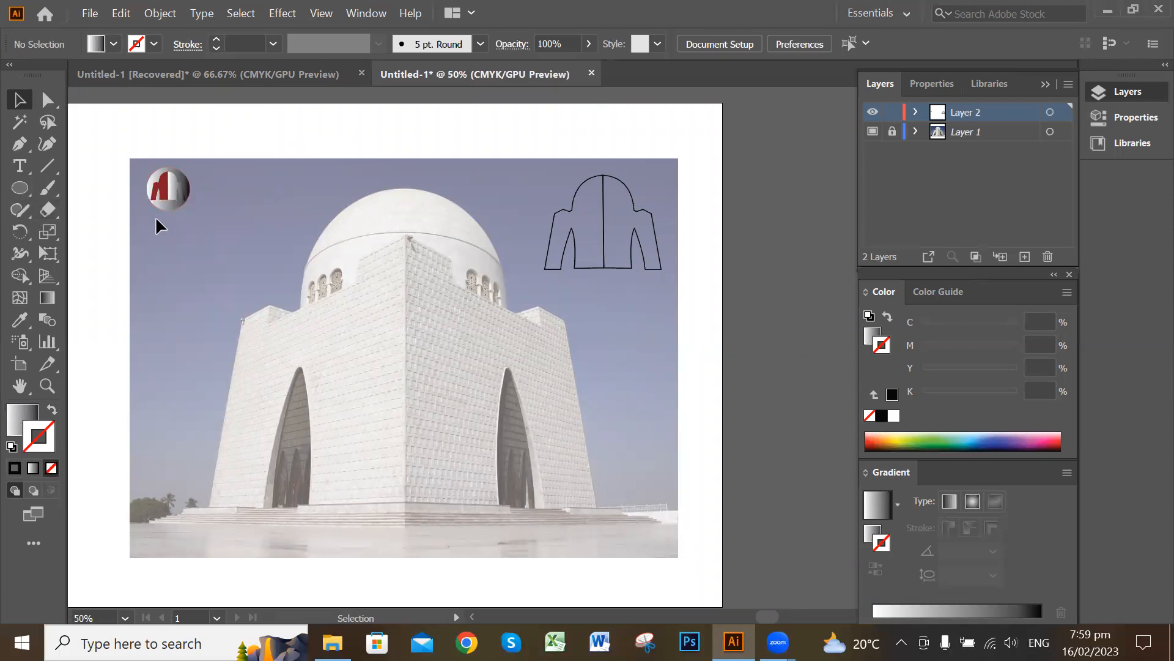
pyautogui.click(567, 240)
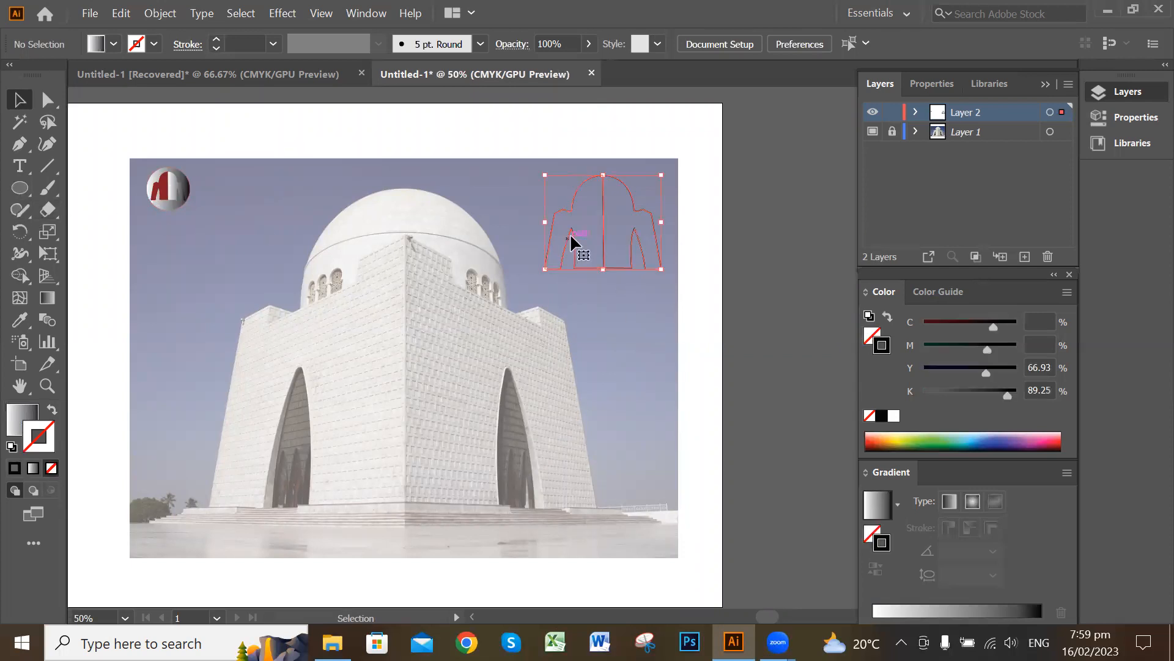
pyautogui.press('Delete')
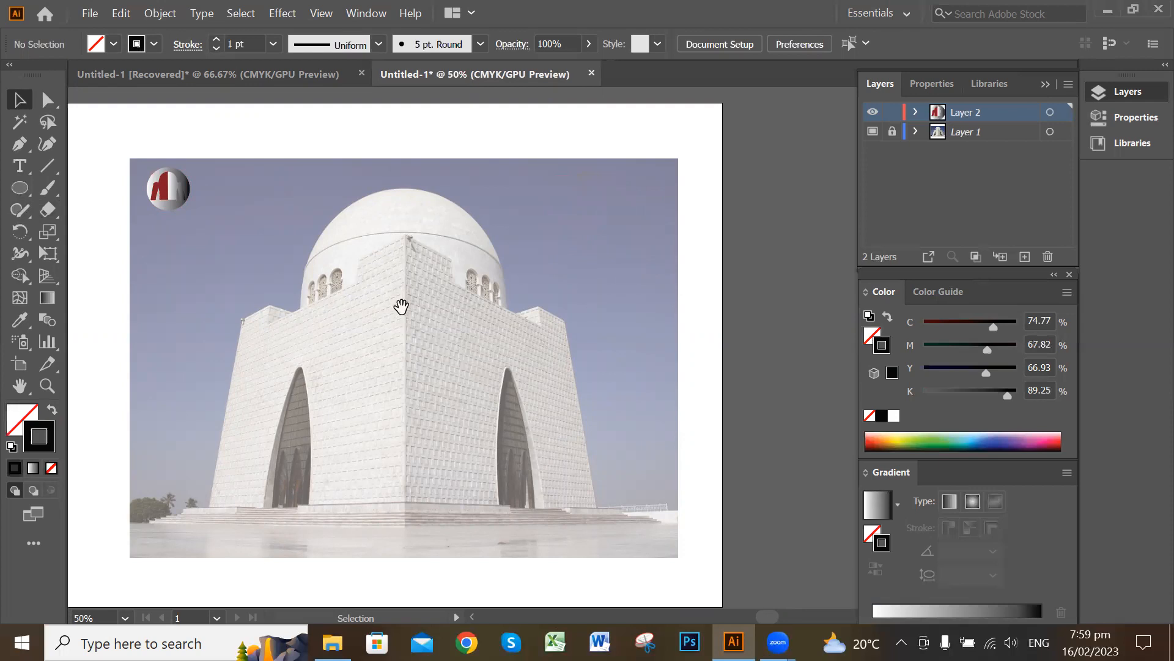
# Select the badge in the photo's upper-left corner, scale it up until the circle reaches the dome, and deselect
pyautogui.moveTo(399, 307); pyautogui.dragTo(450, 320)
pyautogui.scroll(1, 472, 310)
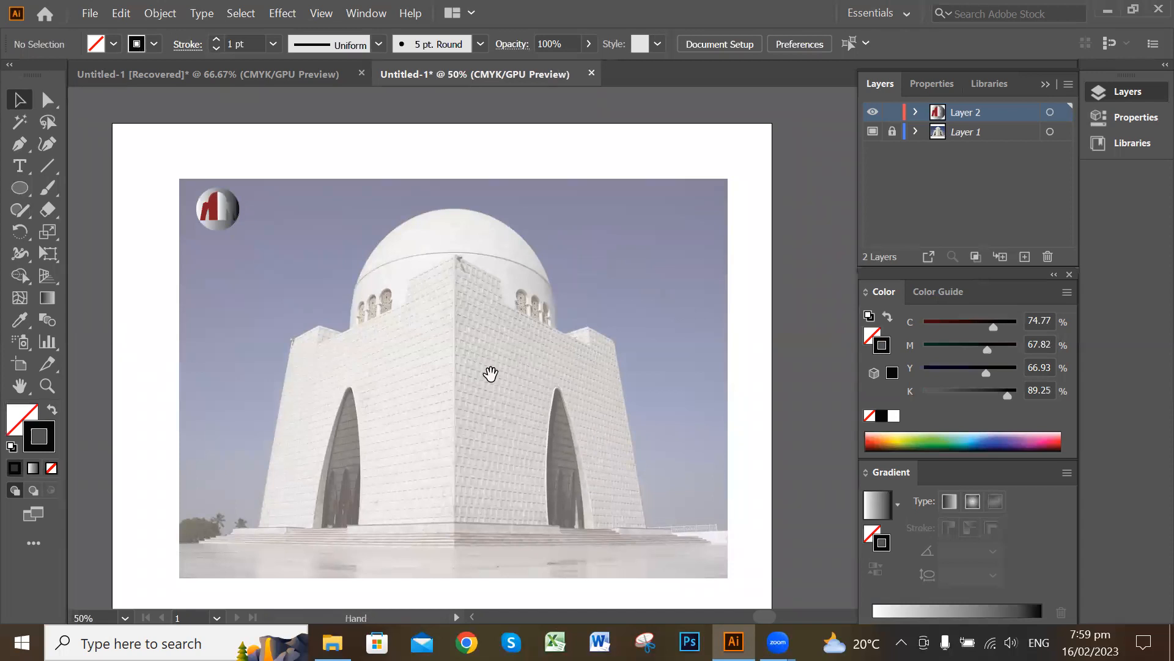
pyautogui.scroll(1, 477, 361)
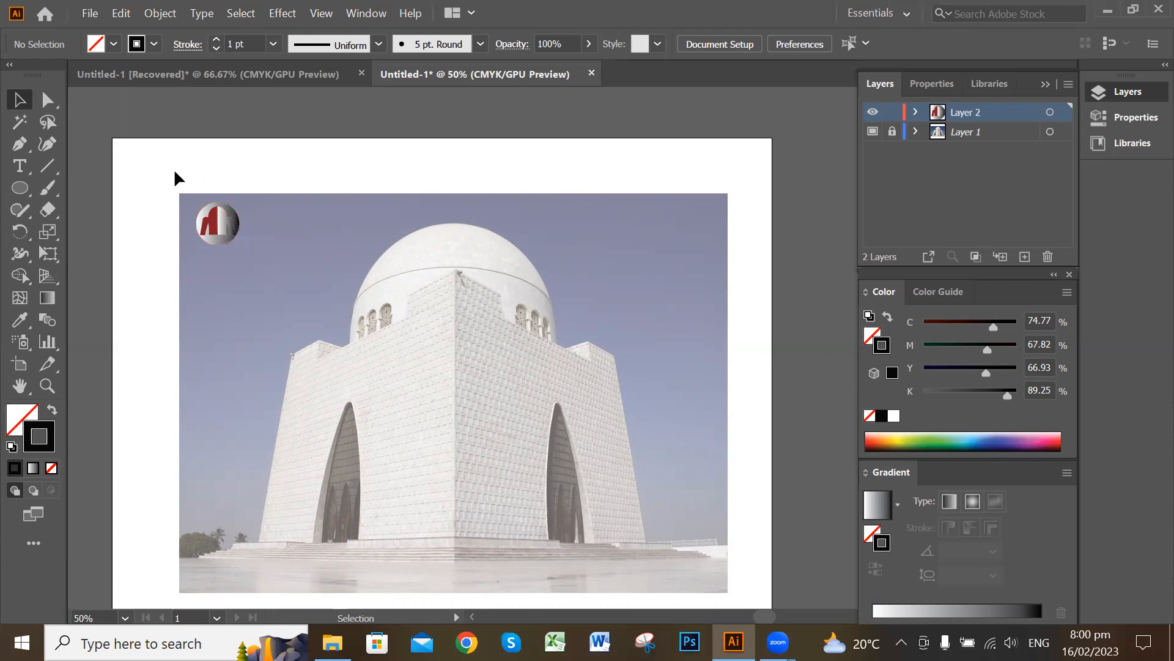
pyautogui.moveTo(160, 172); pyautogui.dragTo(412, 418)
pyautogui.click(617, 371)
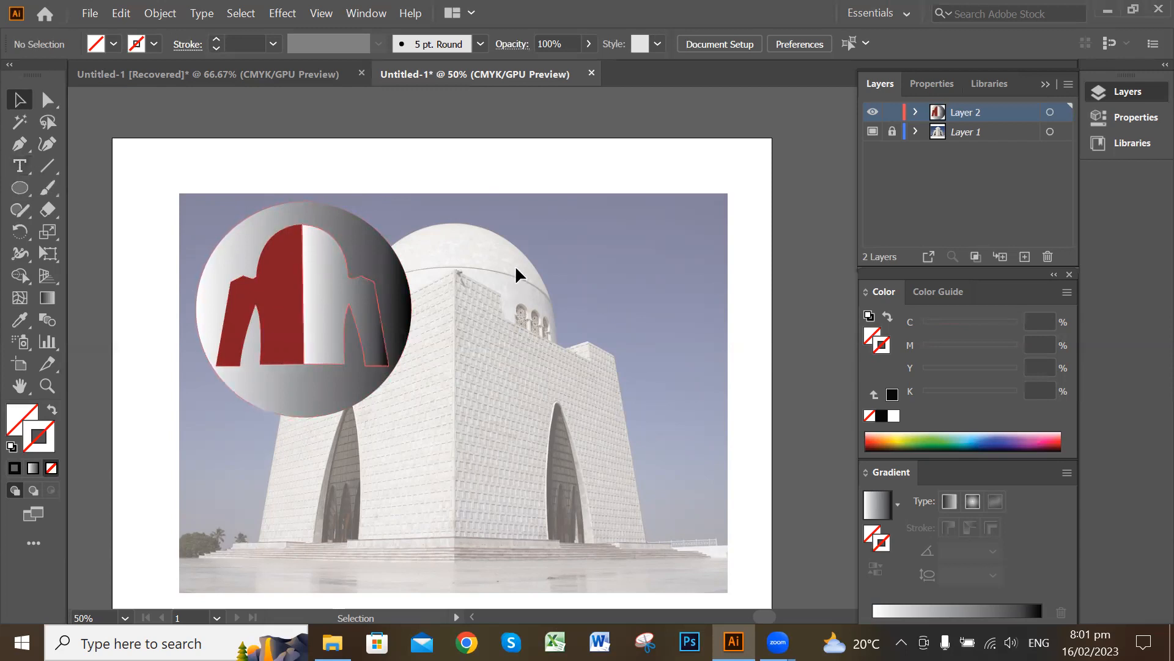
# Fill the badge's circle with solid off-white F7F5F5, and scale the whole badge down in the photo's upper-left corner
pyautogui.click(310, 399)
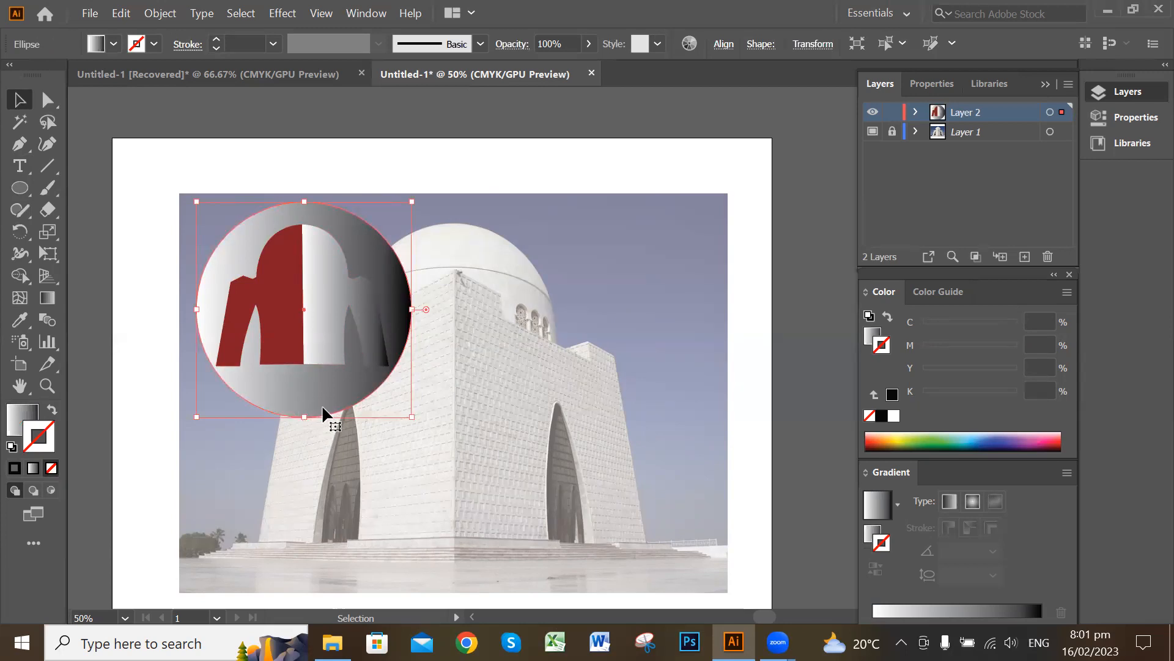
pyautogui.doubleClick(19, 415)
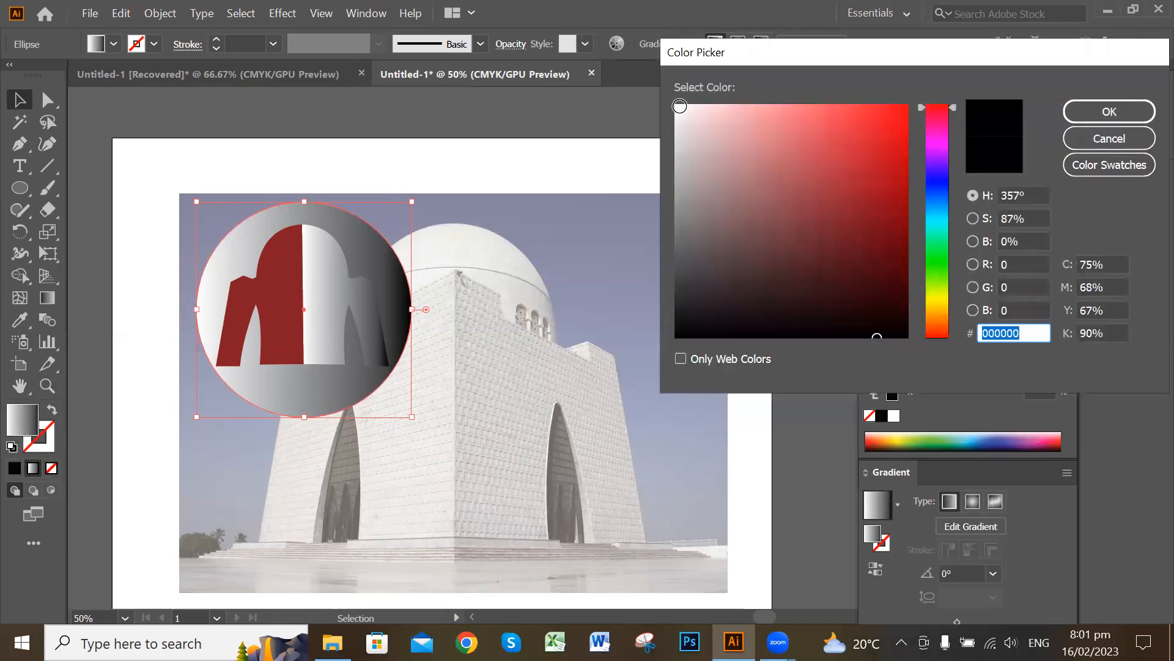
pyautogui.click(677, 112)
pyautogui.click(1108, 112)
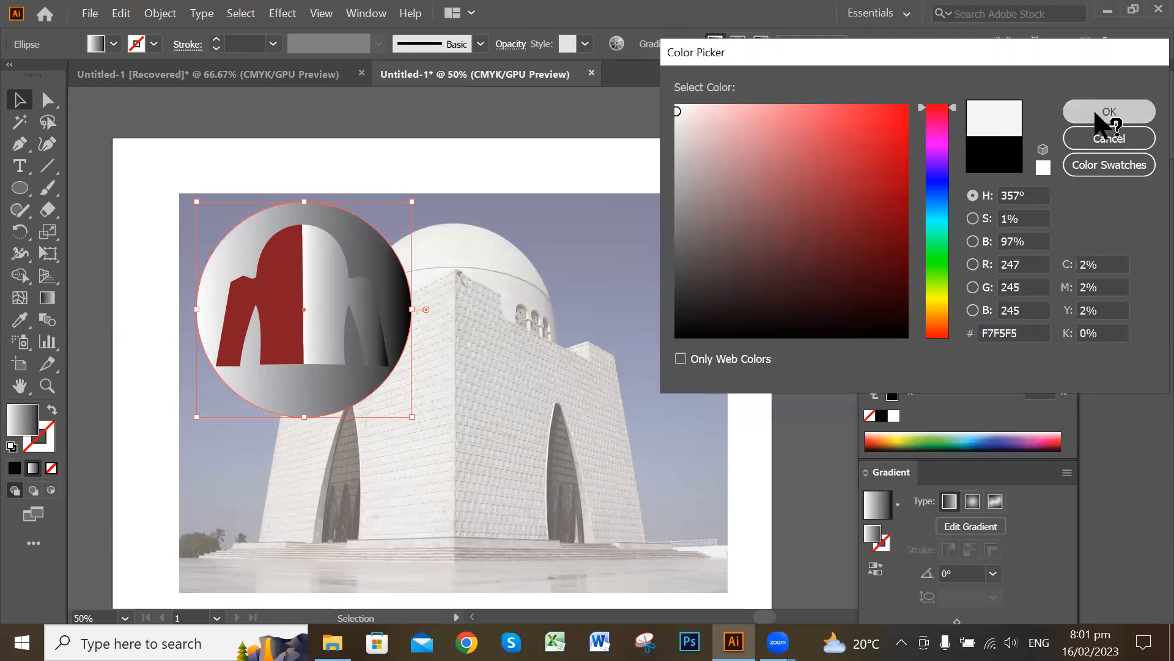
pyautogui.click(555, 167)
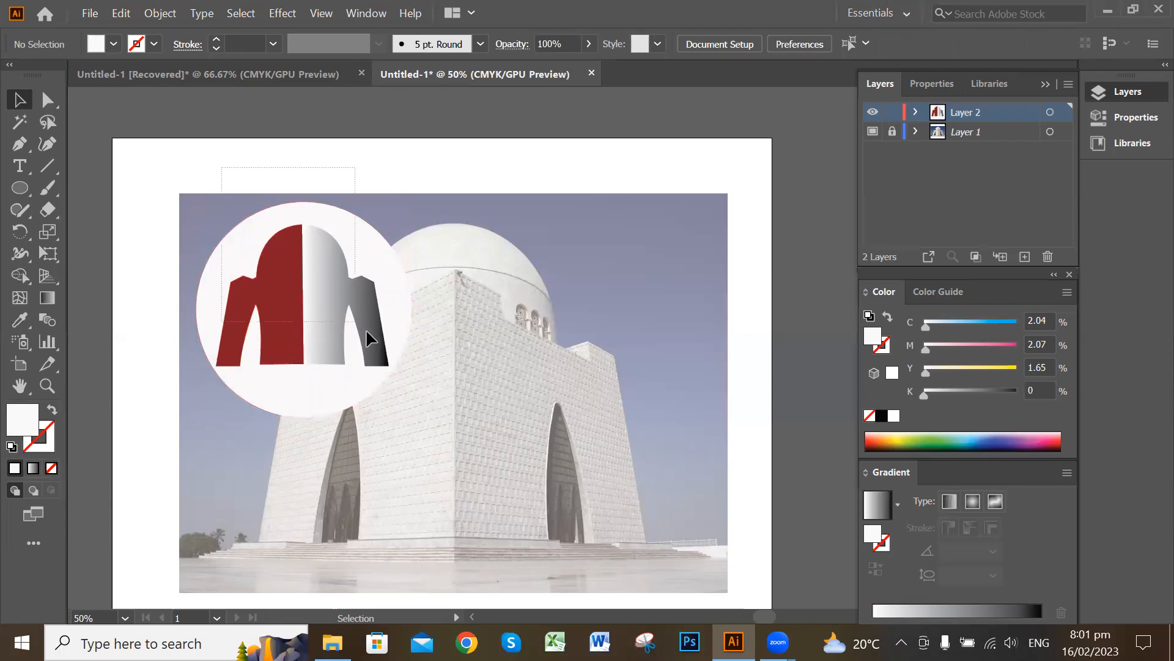
pyautogui.moveTo(366, 328); pyautogui.dragTo(292, 312)
pyautogui.click(369, 174)
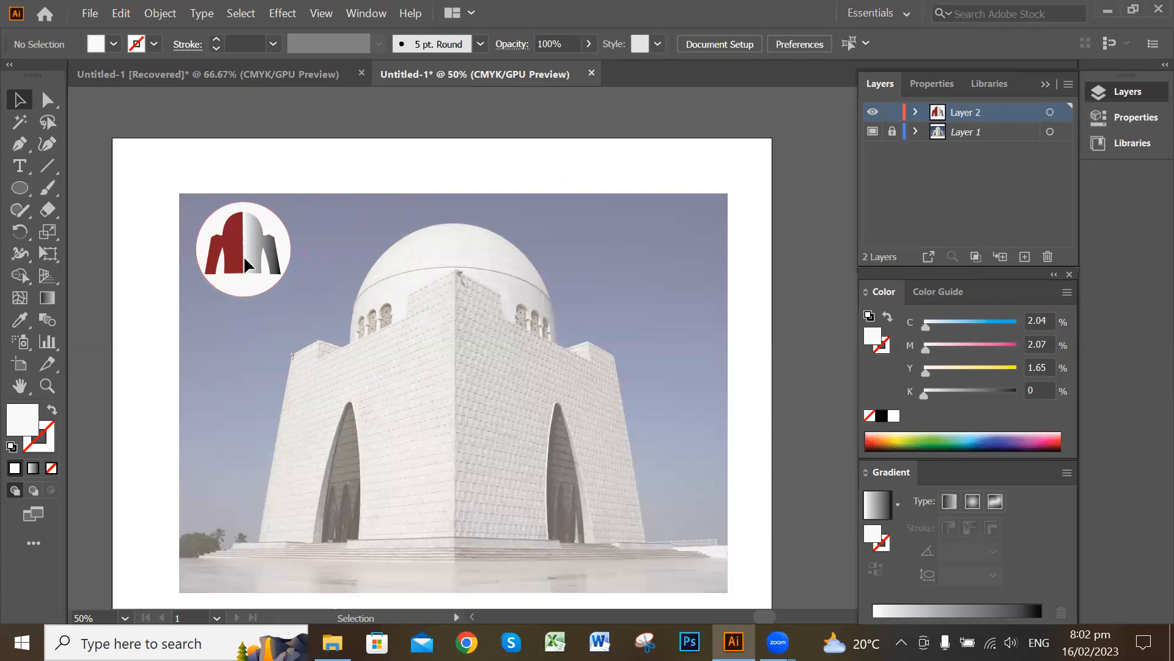
# Duplicate the badge, and place an enlarged copy over the photo's upper-right sky
pyautogui.hotkey('ctrl', 'a')
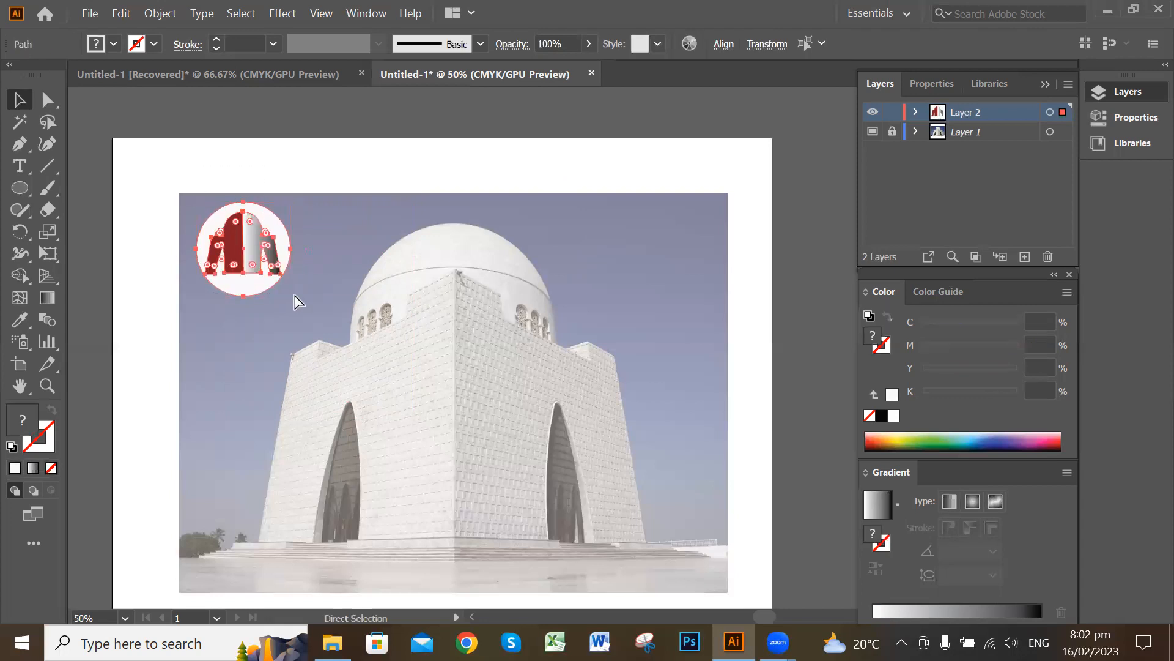
pyautogui.hotkey('ctrl', 'v')
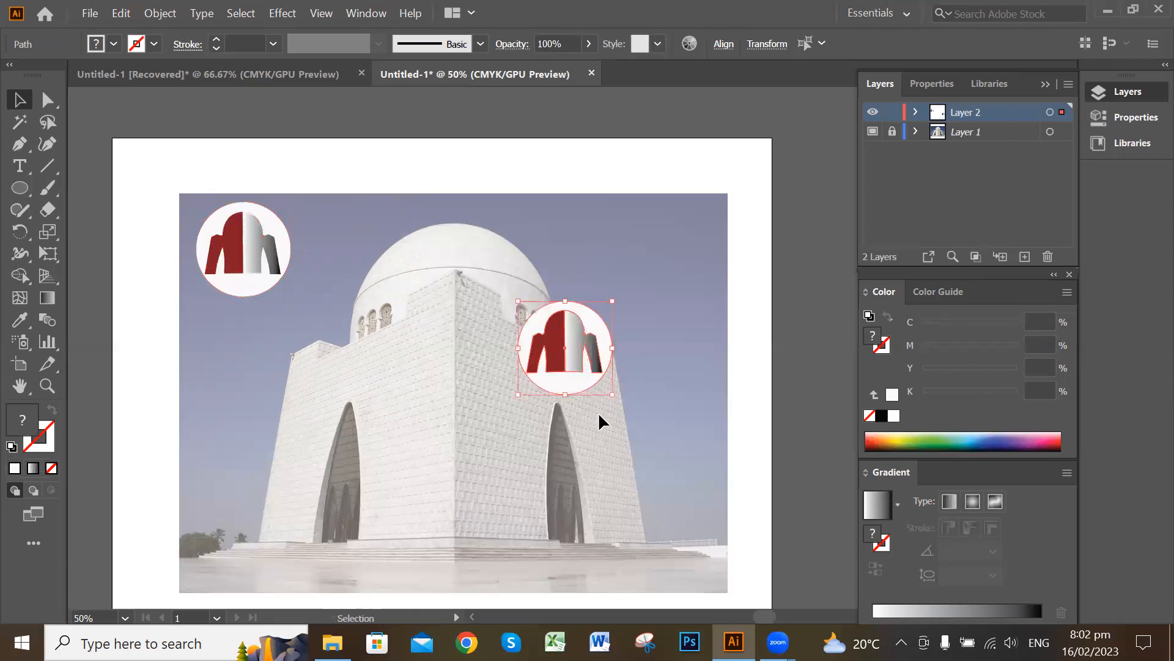
pyautogui.moveTo(611, 395); pyautogui.dragTo(694, 476)
pyautogui.moveTo(633, 417); pyautogui.dragTo(646, 293)
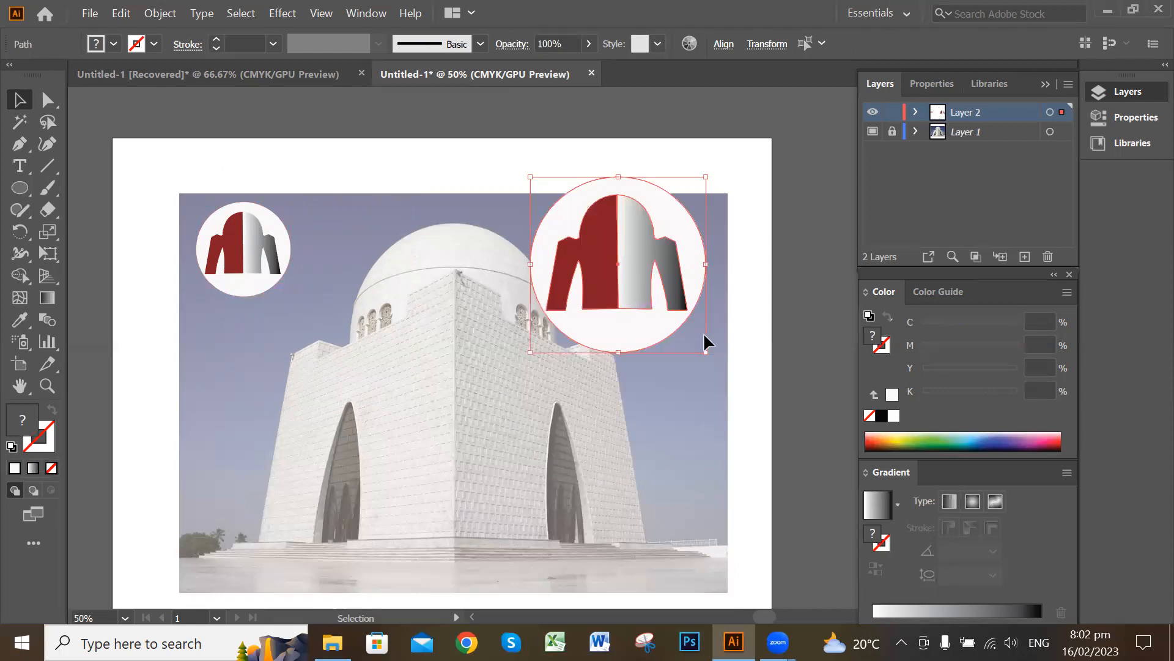
# Separate the off-white circle from the enlarged badge copy and delete it, keeping the two mausoleum halves
pyautogui.click(746, 348)
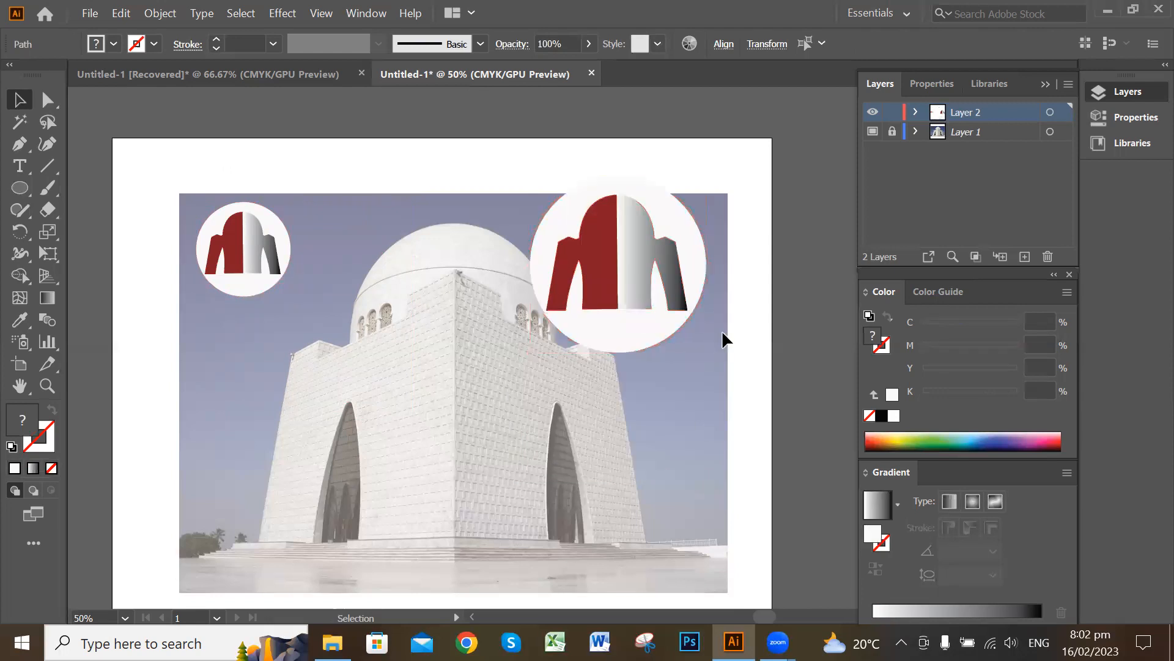
pyautogui.moveTo(693, 245); pyautogui.dragTo(806, 384)
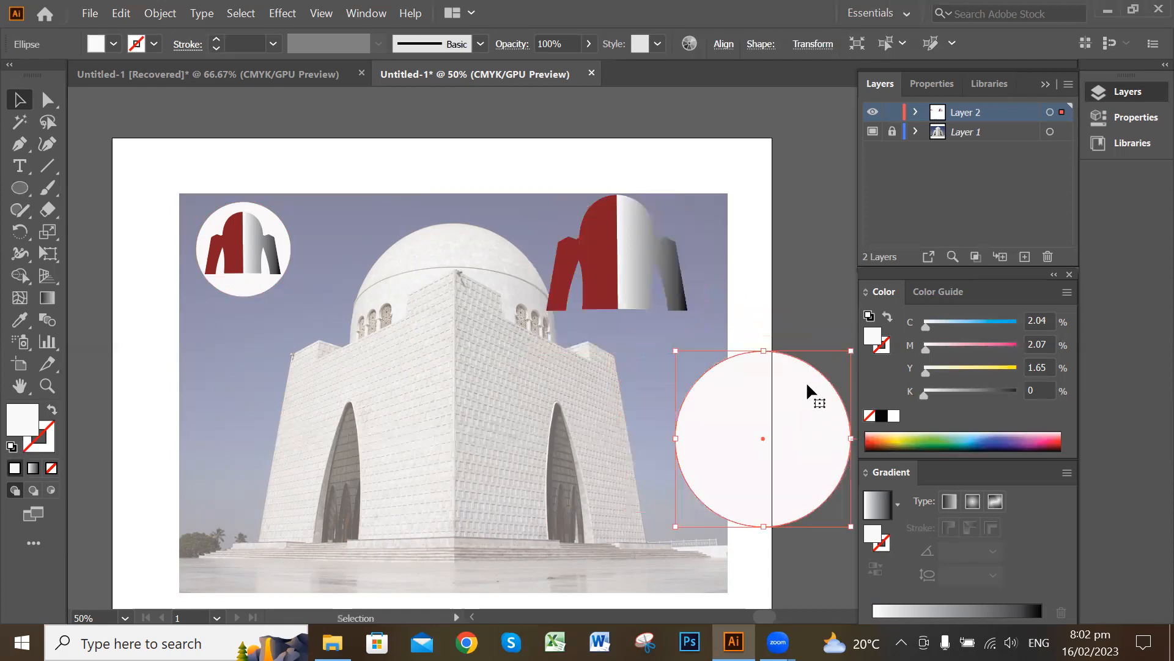
pyautogui.press('Delete')
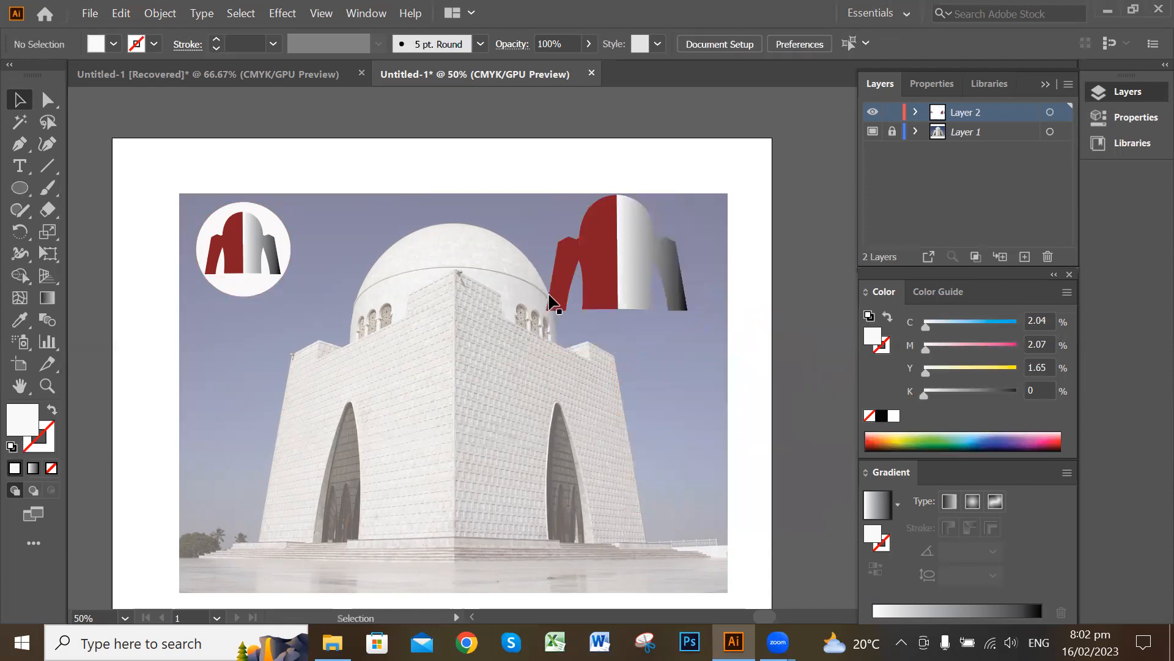
# Move the enlarged mausoleum halves into the photo's upper-right corner, and briefly hide Layer 1 to check the artwork without the photo
pyautogui.click(637, 263)
pyautogui.moveTo(639, 263); pyautogui.dragTo(653, 230)
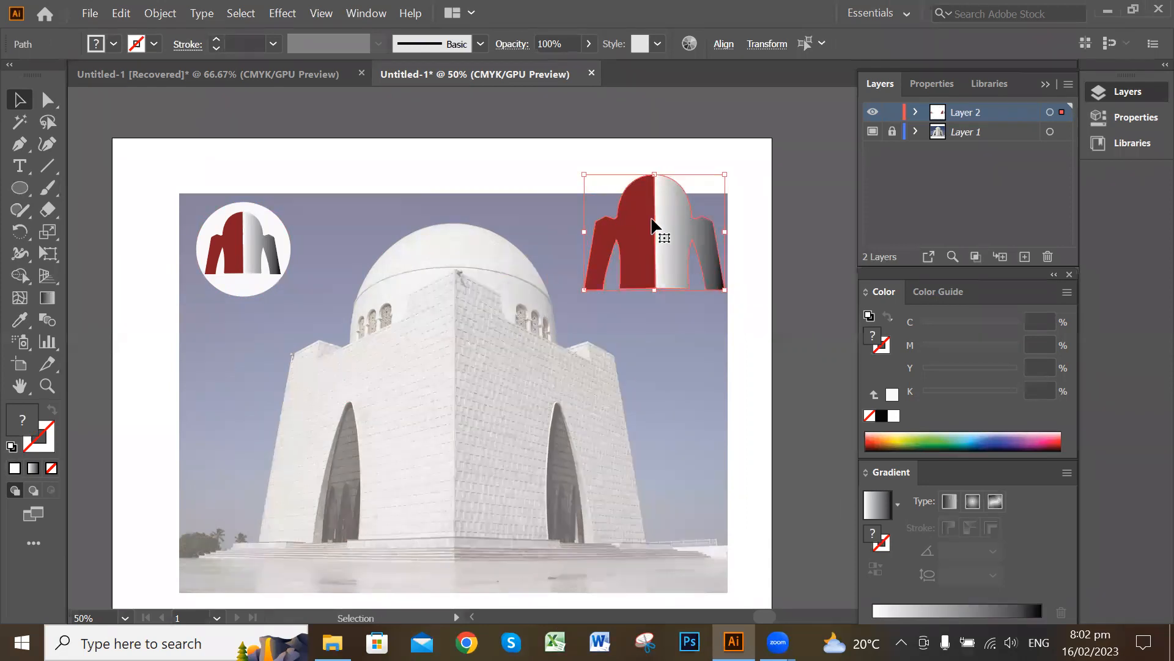
pyautogui.click(676, 331)
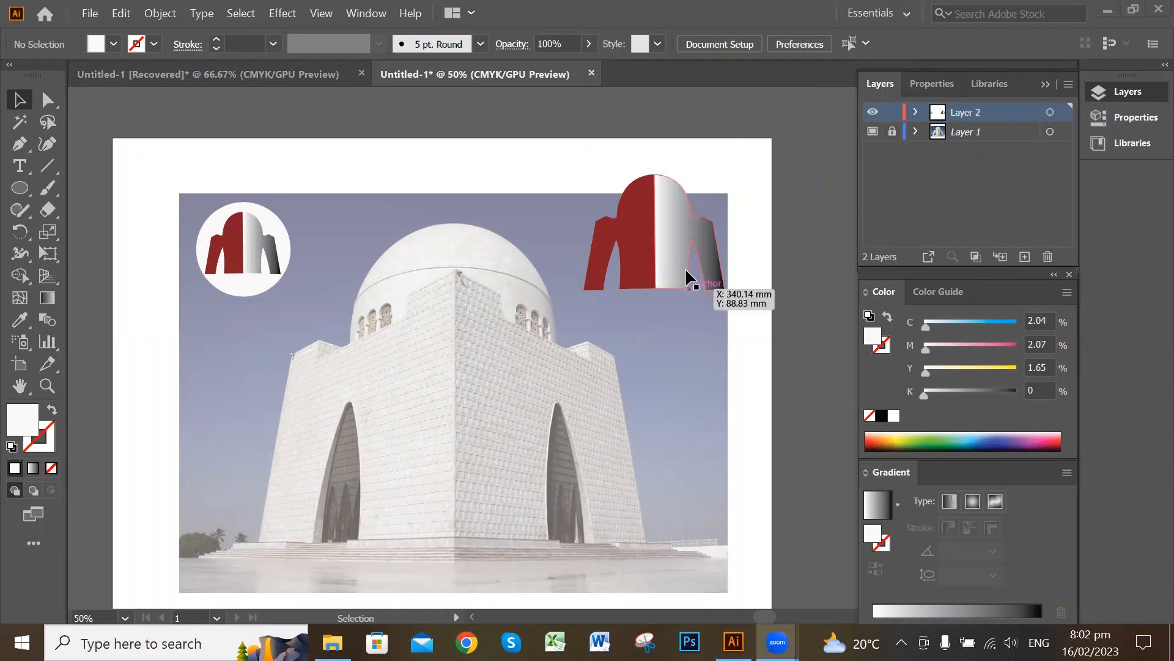
pyautogui.click(873, 131)
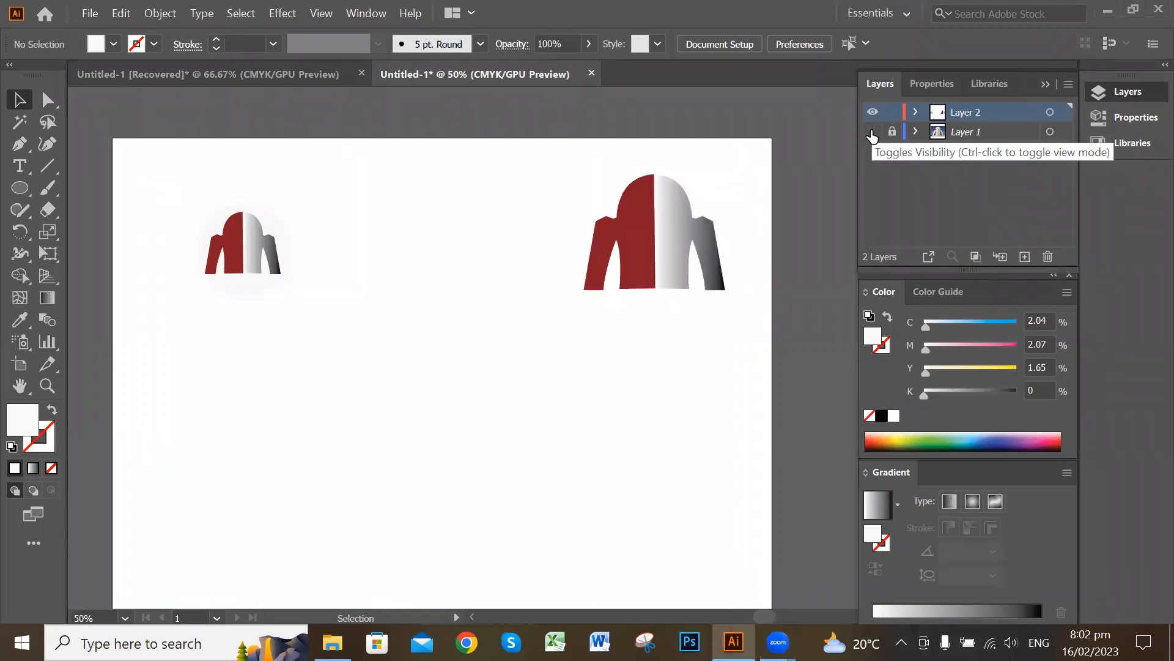
pyautogui.click(873, 132)
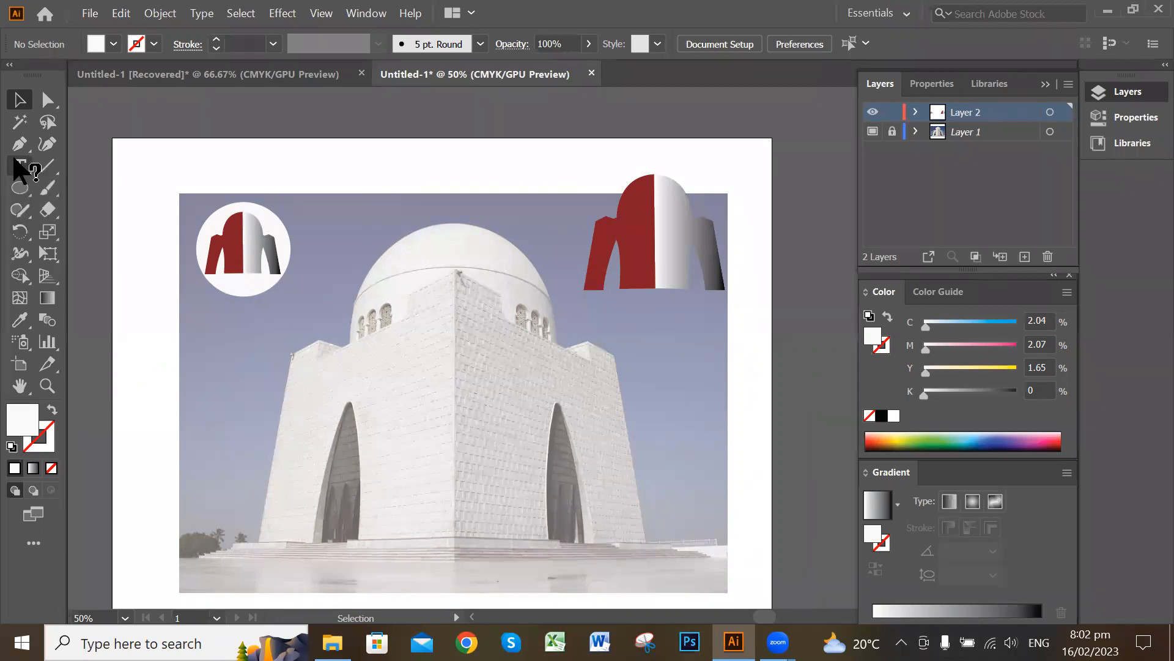
# Add an area text frame reading LEAPMINDS directly below the enlarged mausoleum halves
pyautogui.moveTo(14, 167); pyautogui.dragTo(115, 176)
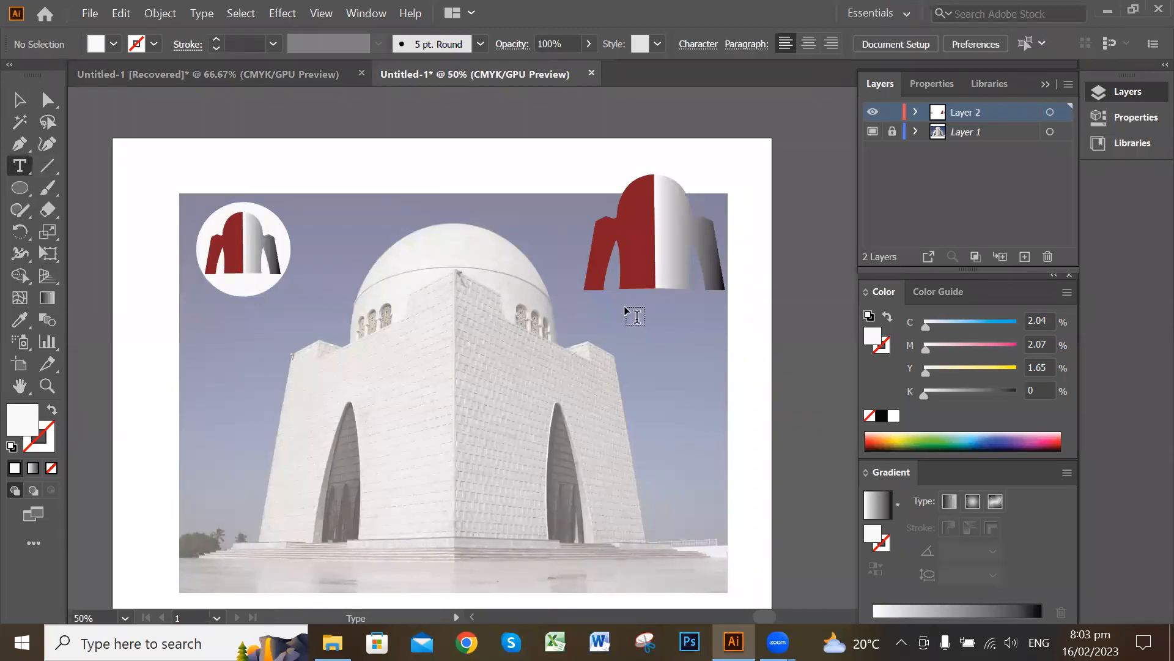
pyautogui.click(584, 300)
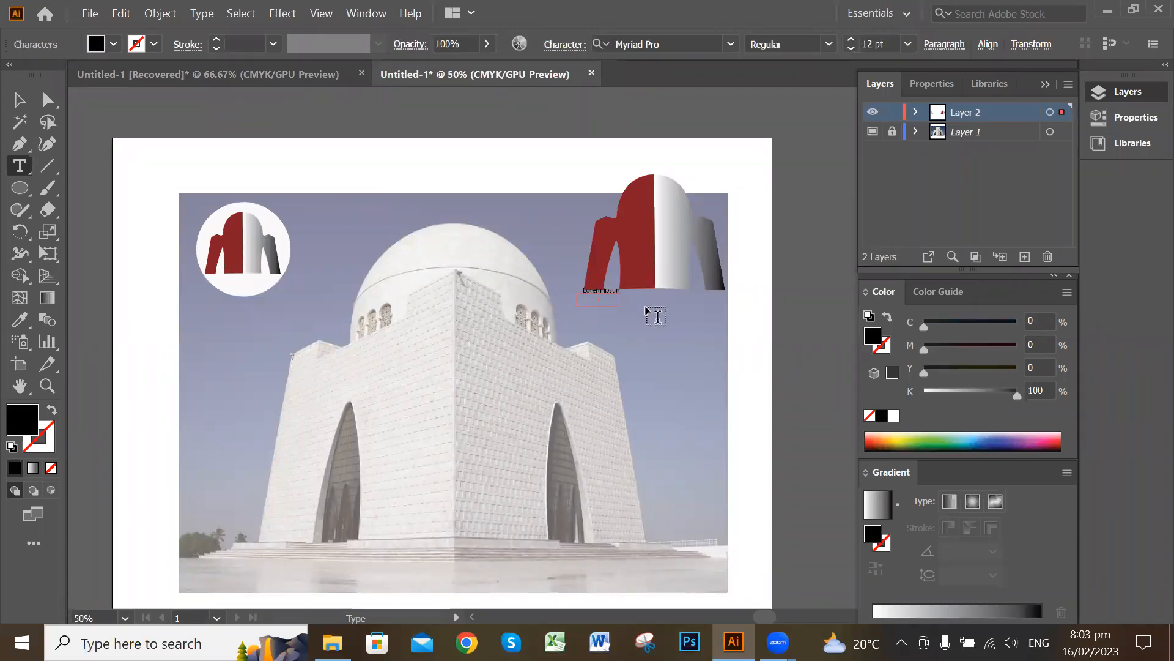
pyautogui.moveTo(724, 313); pyautogui.dragTo(725, 321)
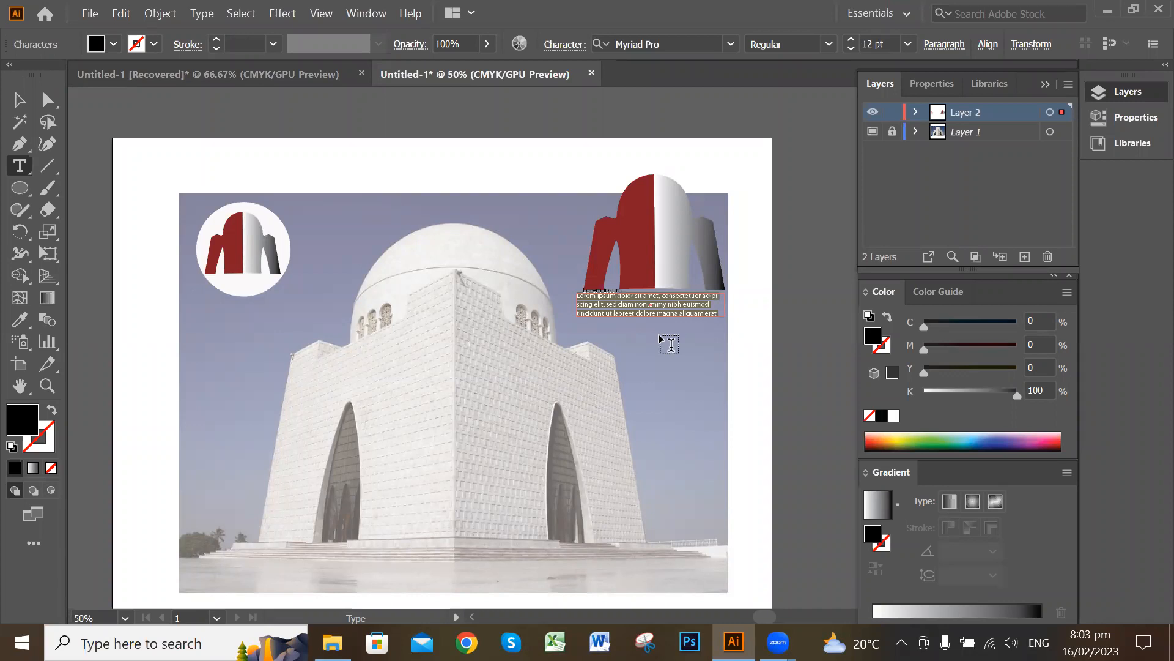
pyautogui.write('LEAP')
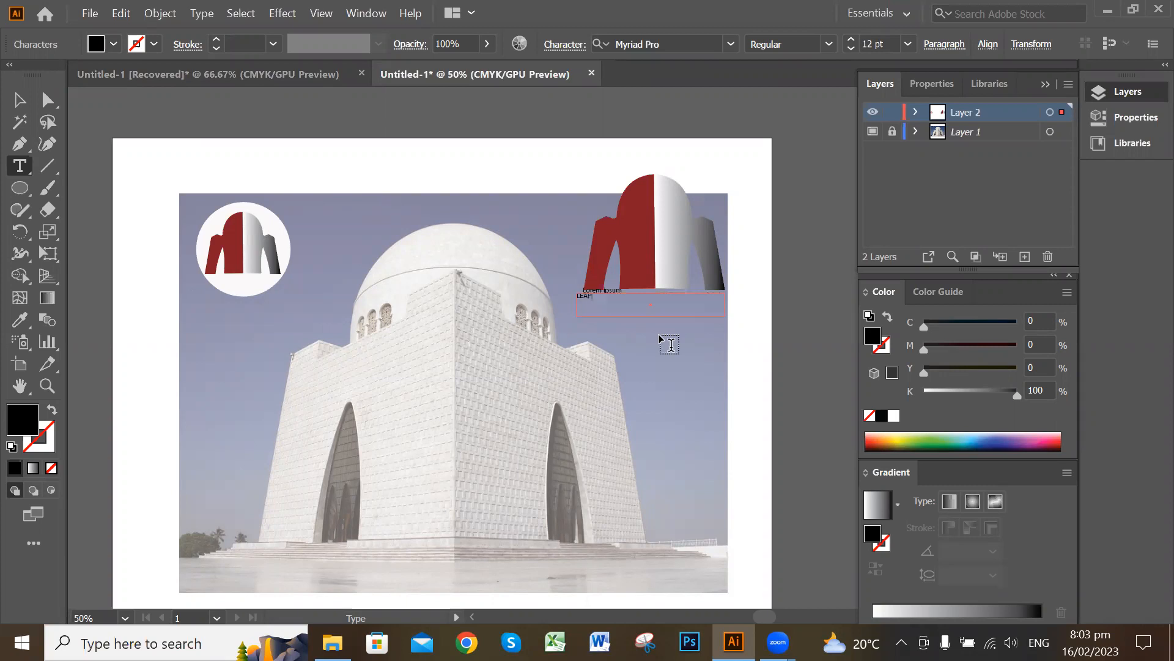
pyautogui.write('MINDS')
pyautogui.click(19, 101)
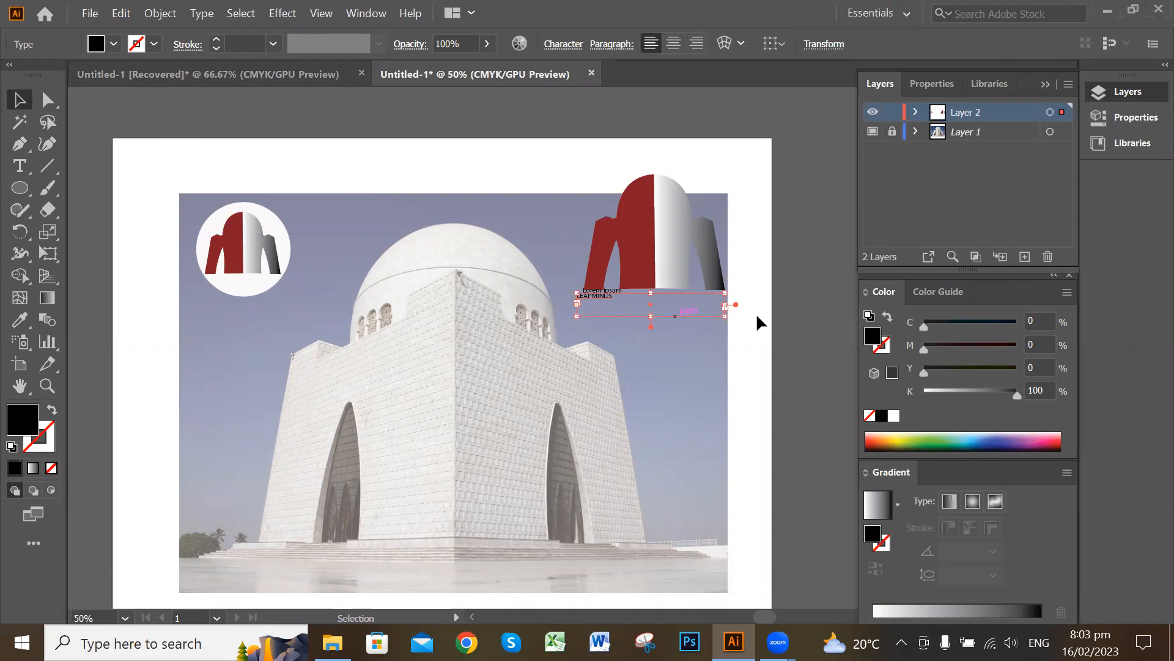
# Move the LEAPMINDS text clear of the stray Lorem ipsum placeholder and delete the placeholder
pyautogui.click(643, 306)
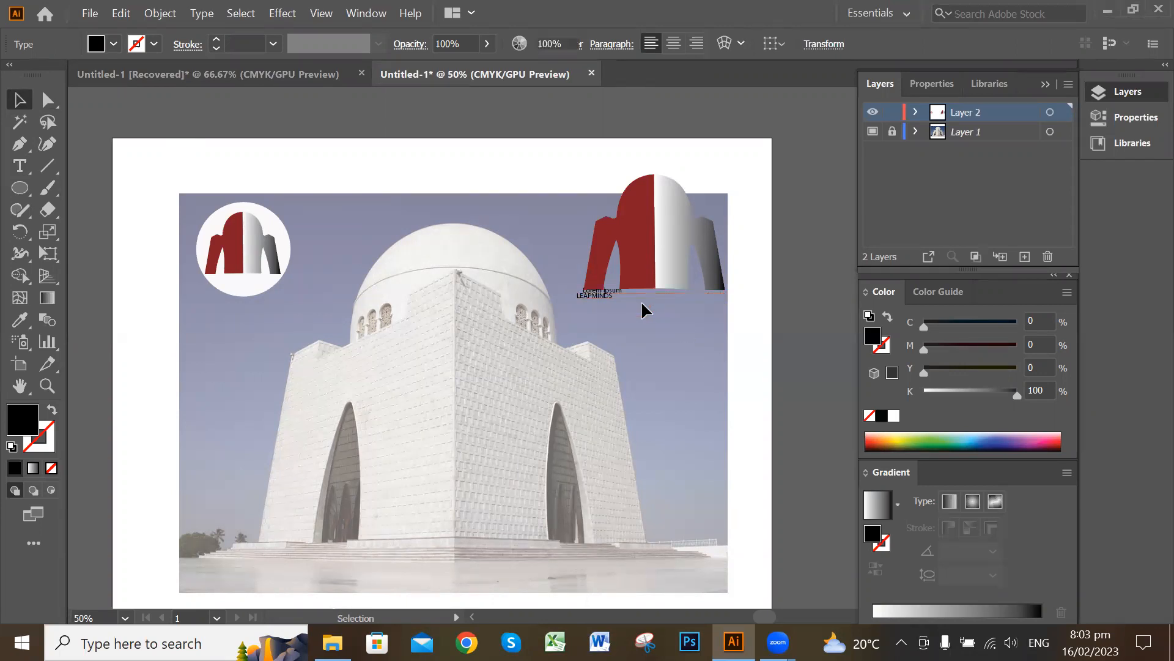
pyautogui.moveTo(590, 298); pyautogui.dragTo(603, 332)
pyautogui.click(604, 291)
pyautogui.press('Delete')
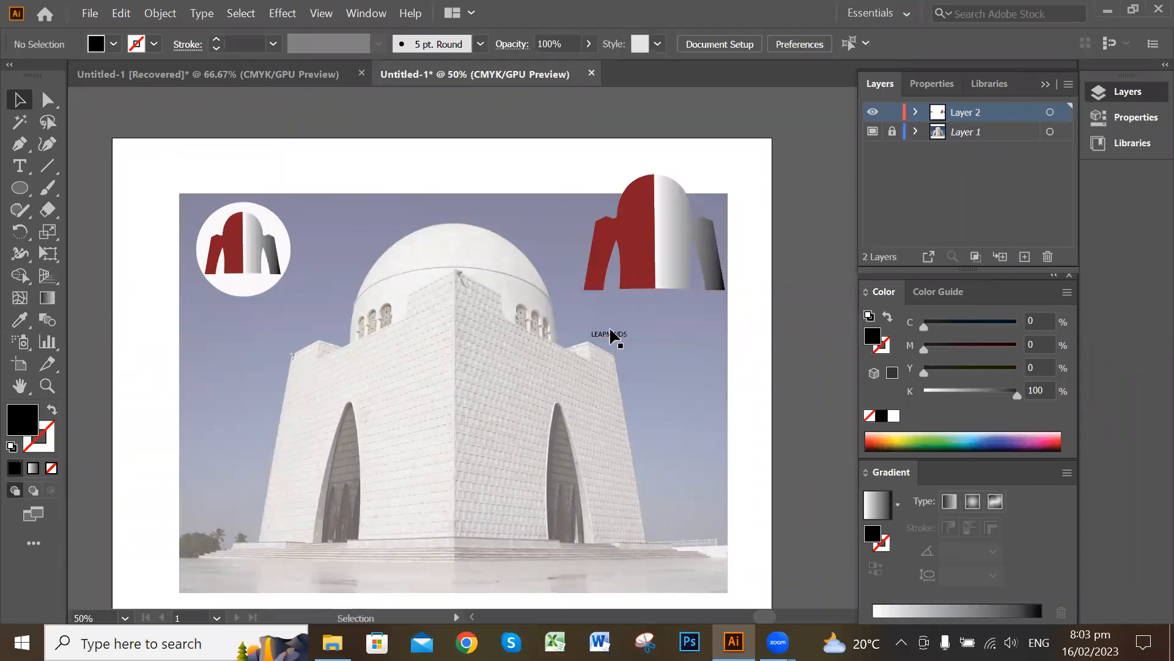
# Reposition the LEAPMINDS text from below the enlarged halves onto the photo's dome, and resize its text frame
pyautogui.moveTo(612, 332); pyautogui.dragTo(608, 294)
pyautogui.moveTo(733, 323); pyautogui.dragTo(727, 441)
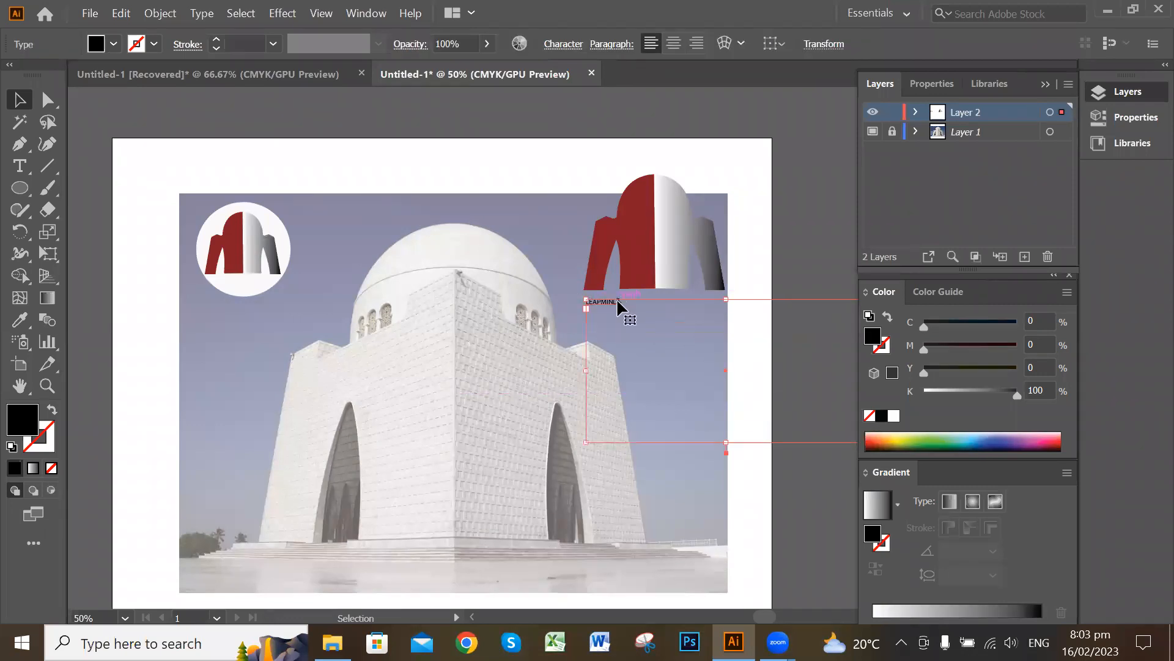
pyautogui.click(476, 279)
pyautogui.moveTo(595, 300); pyautogui.dragTo(606, 380)
pyautogui.moveTo(769, 428); pyautogui.dragTo(589, 350)
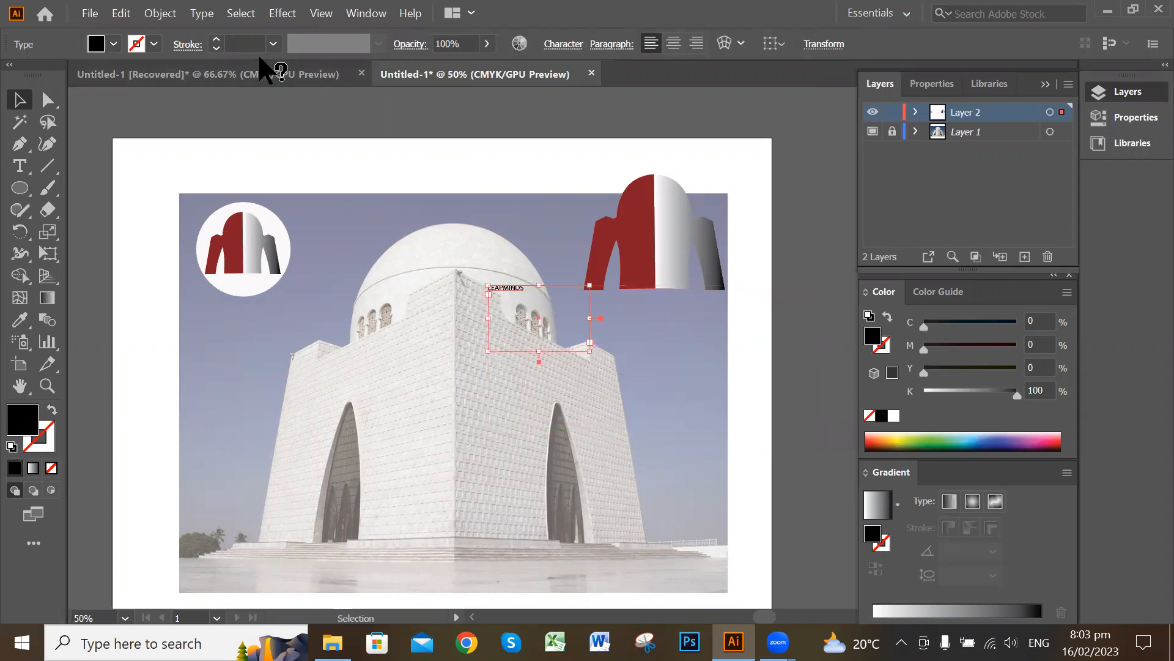
# Place the LEAPMINDS text on the grey gradient half of the enlarged mausoleum, and deselect it
pyautogui.click(682, 373)
pyautogui.click(508, 283)
pyautogui.click(738, 402)
pyautogui.click(513, 293)
pyautogui.moveTo(590, 351); pyautogui.dragTo(674, 230)
pyautogui.click(506, 299)
pyautogui.click(699, 314)
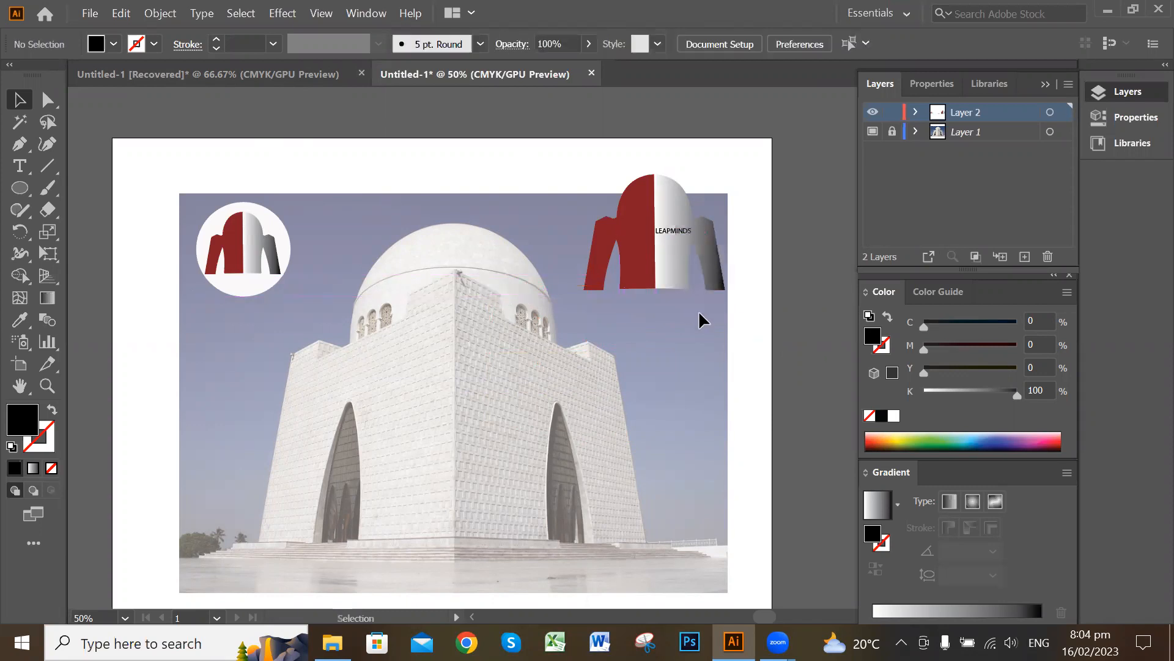
pyautogui.click(685, 226)
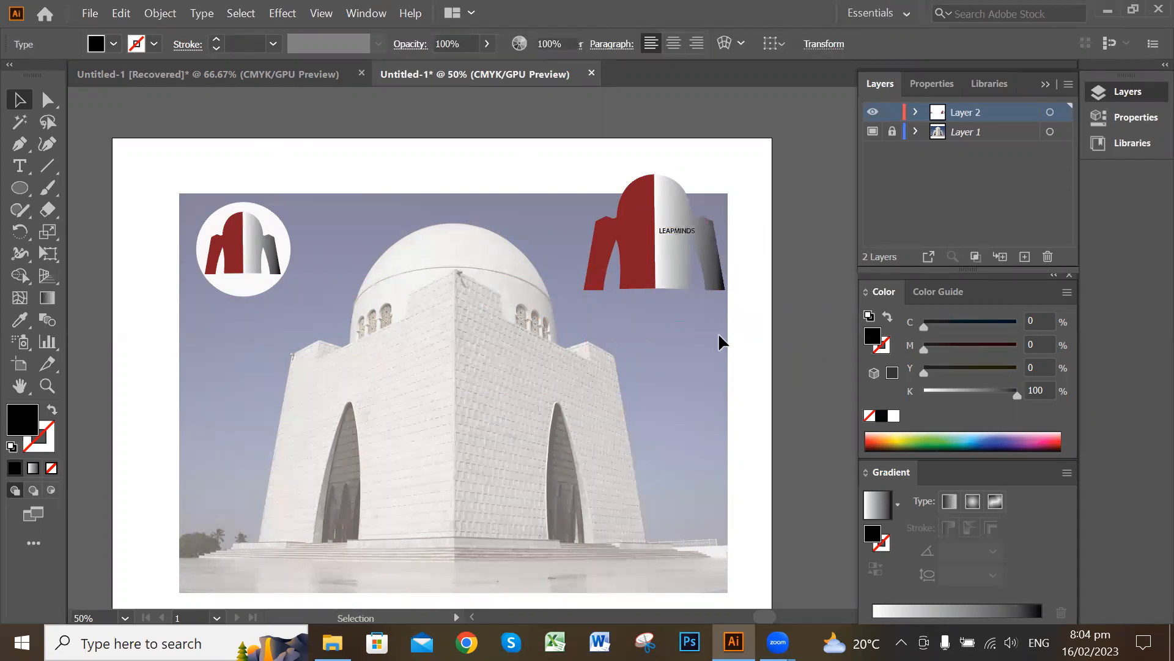
pyautogui.click(718, 332)
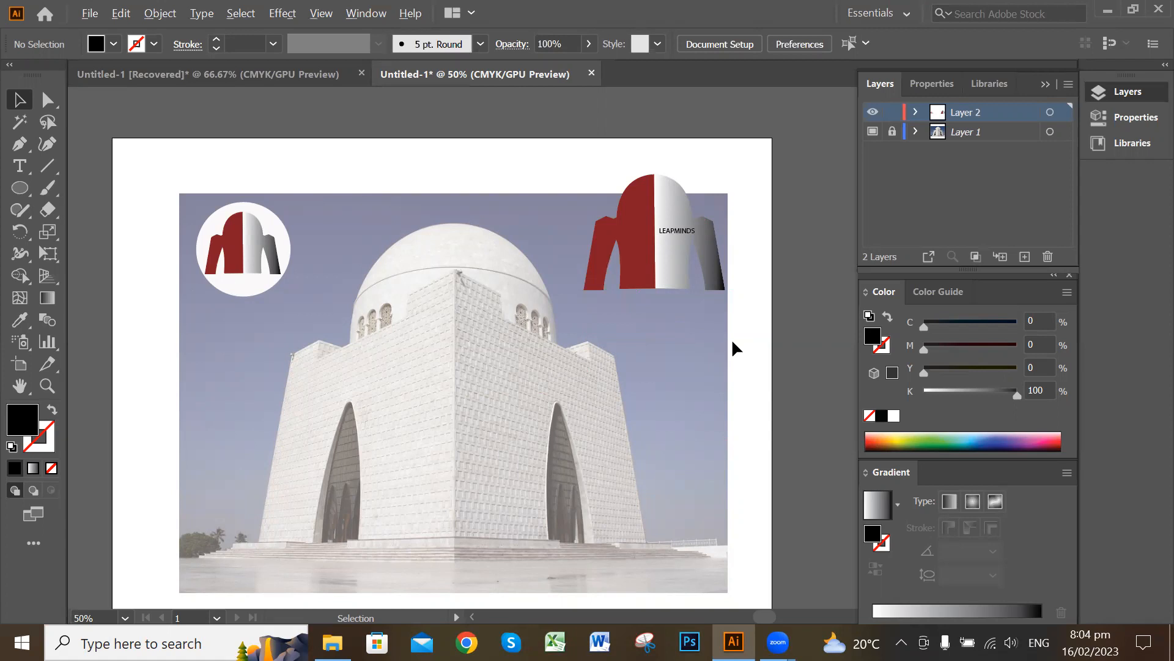
# Add a new empty layer above the logo artwork's layer, and leave no layer highlighted
pyautogui.scroll(1, 732, 342)
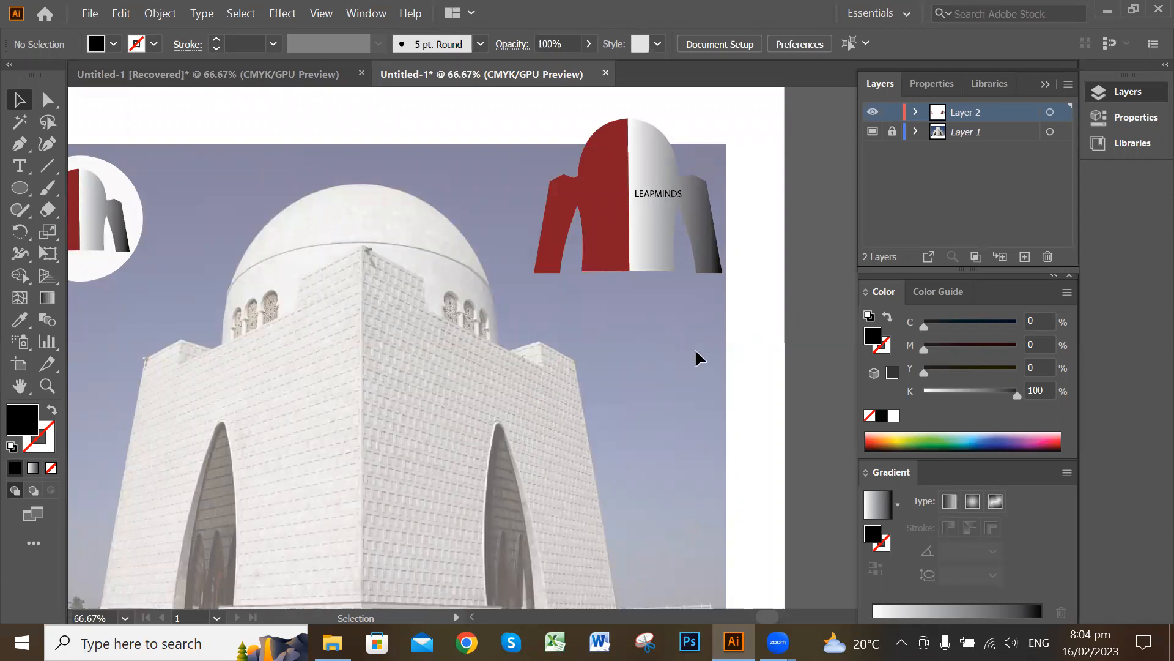
pyautogui.scroll(-1, 716, 405)
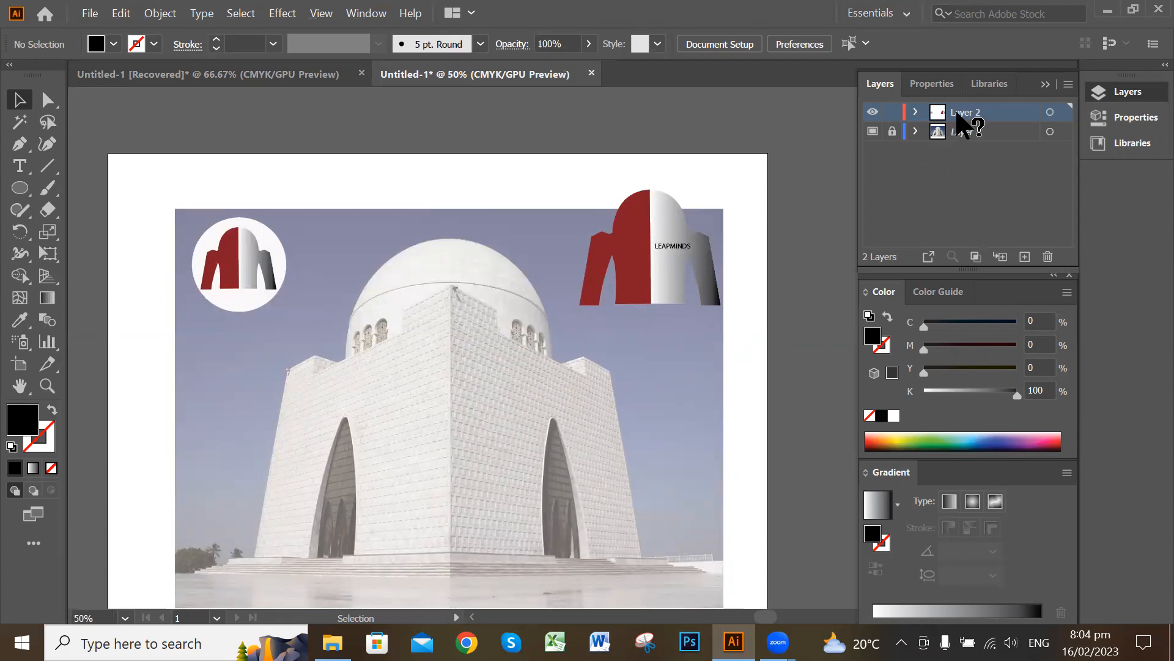
pyautogui.click(964, 188)
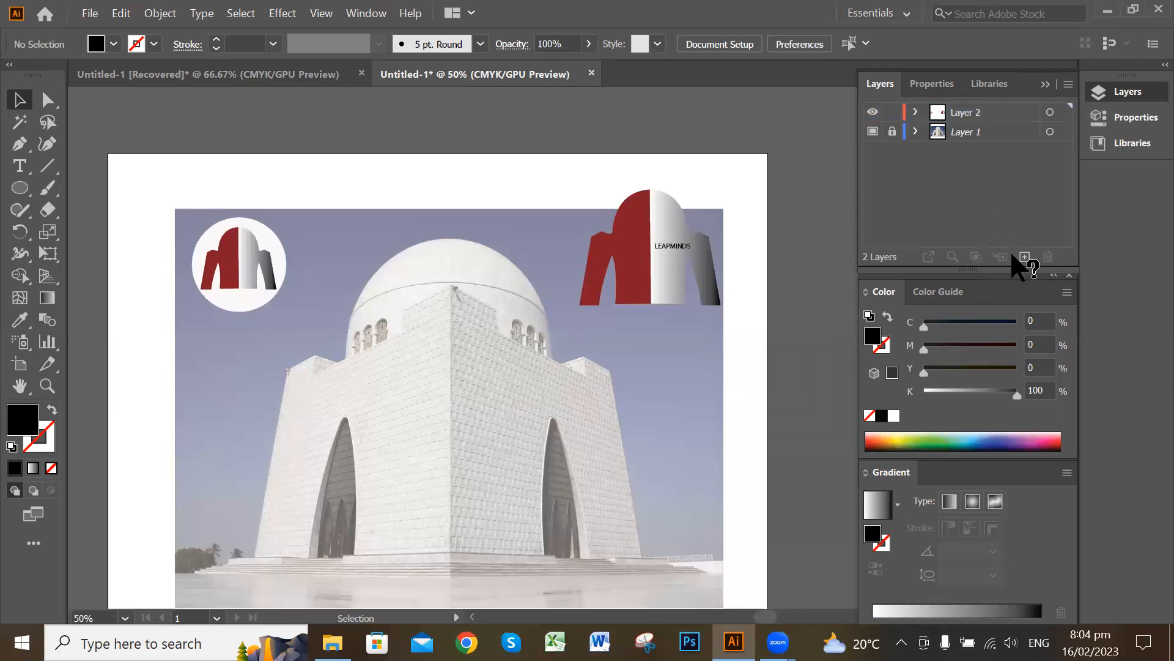
pyautogui.click(1024, 257)
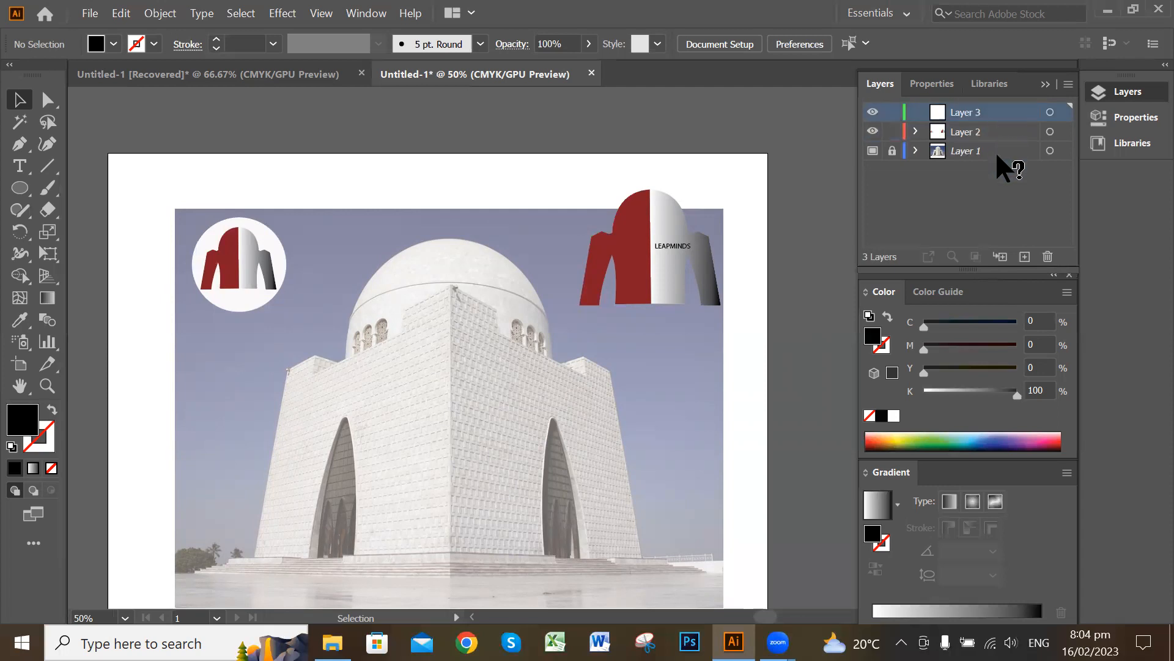
pyautogui.click(993, 199)
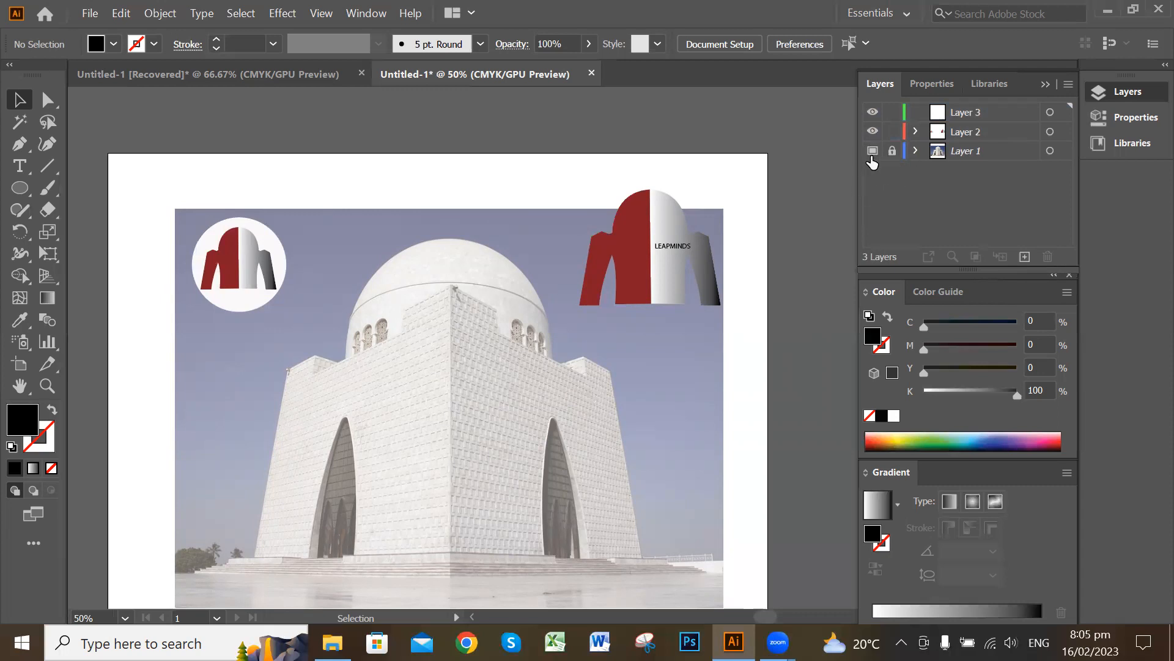
# Delete the enlarged mausoleum halves together with their LEAPMINDS text, keeping the circular badge
pyautogui.moveTo(752, 152); pyautogui.dragTo(624, 326)
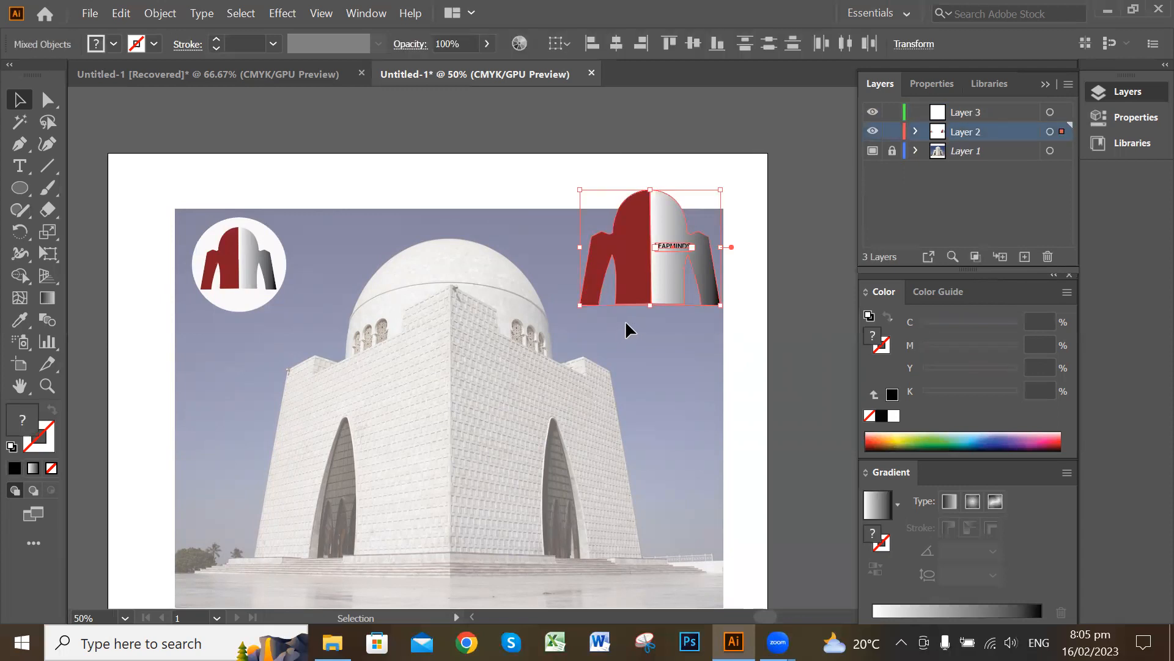
pyautogui.press('Delete')
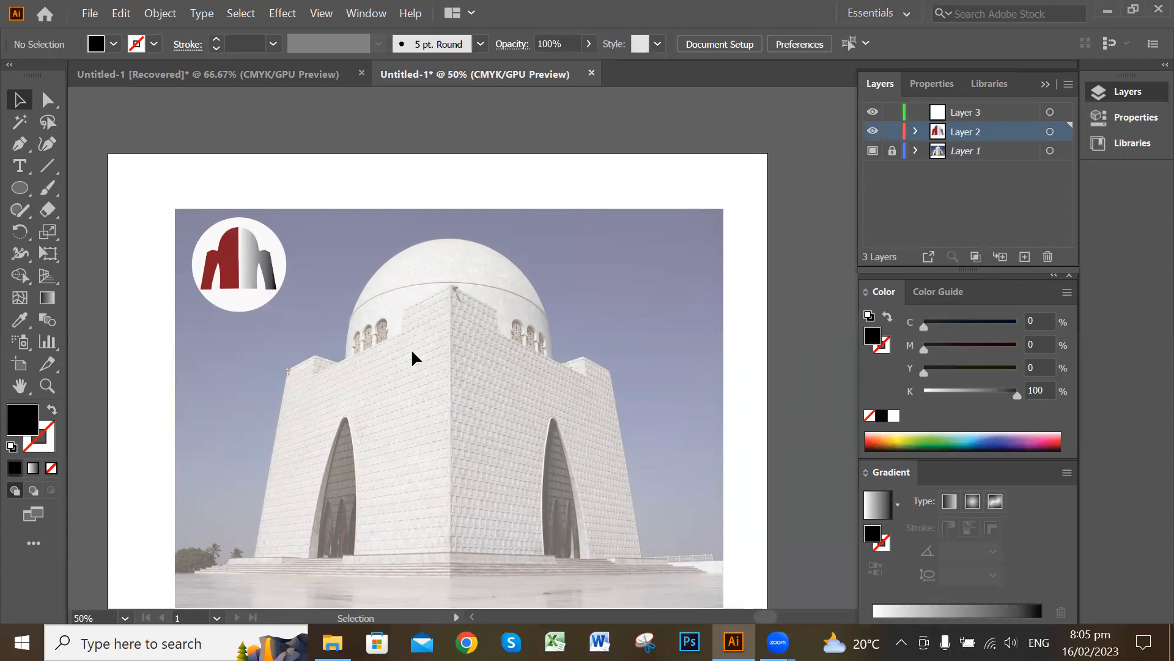
# Examine the circular badge with the photo layer hidden and shown, and compare it with the badge in the recovered document
pyautogui.click(873, 152)
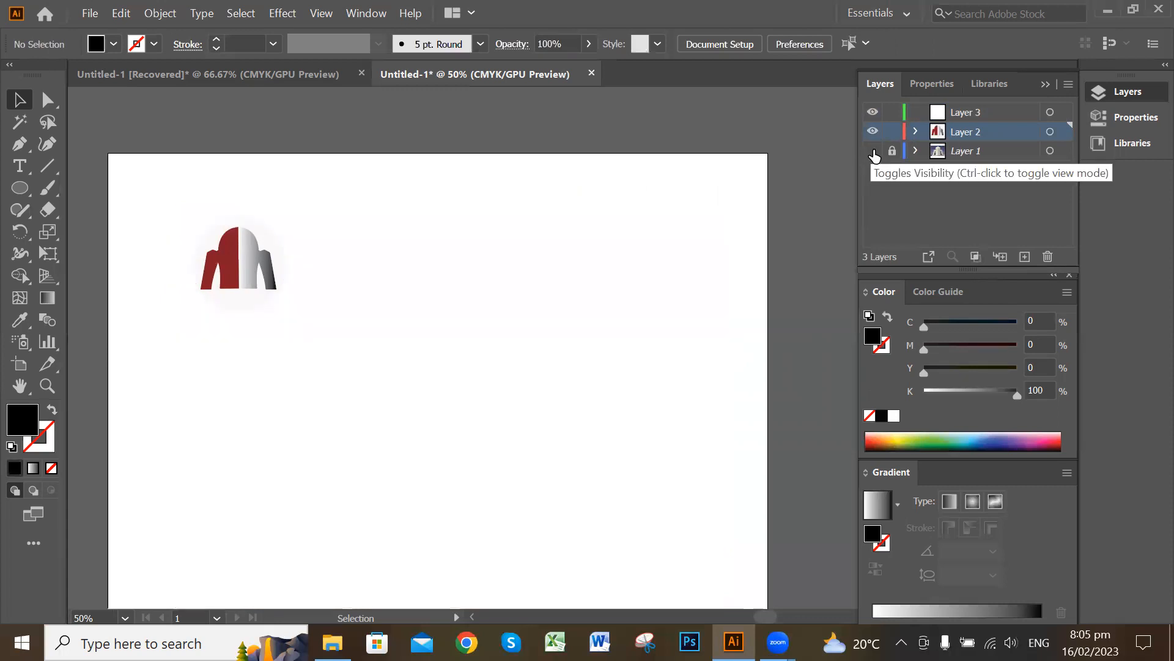
pyautogui.click(873, 152)
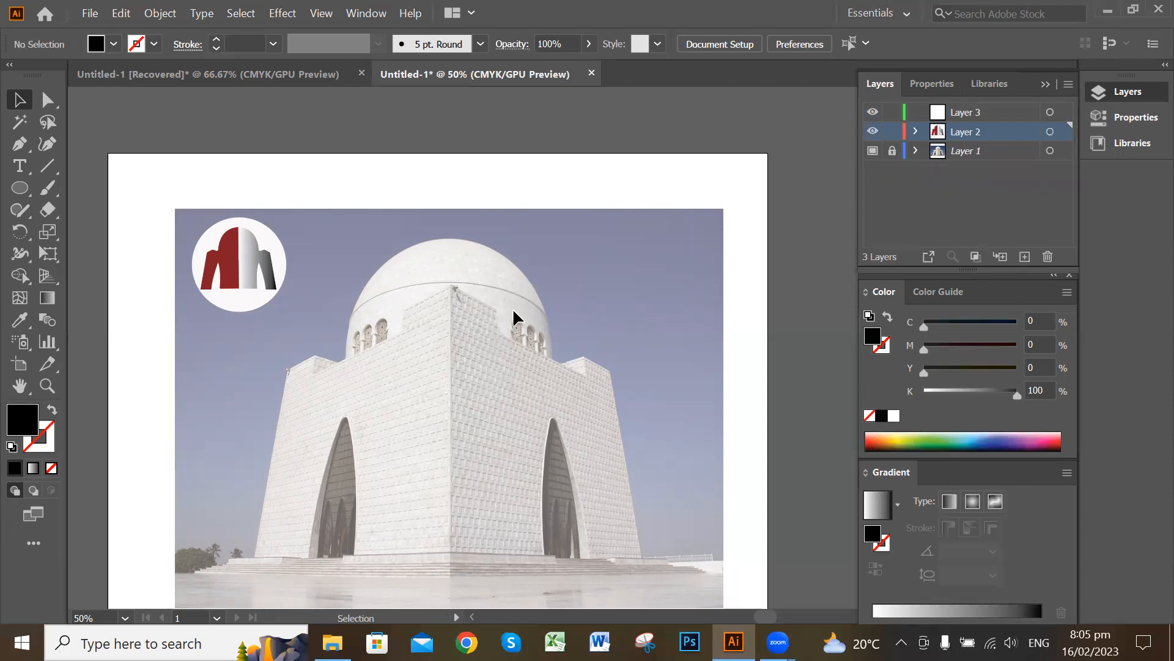
pyautogui.click(250, 76)
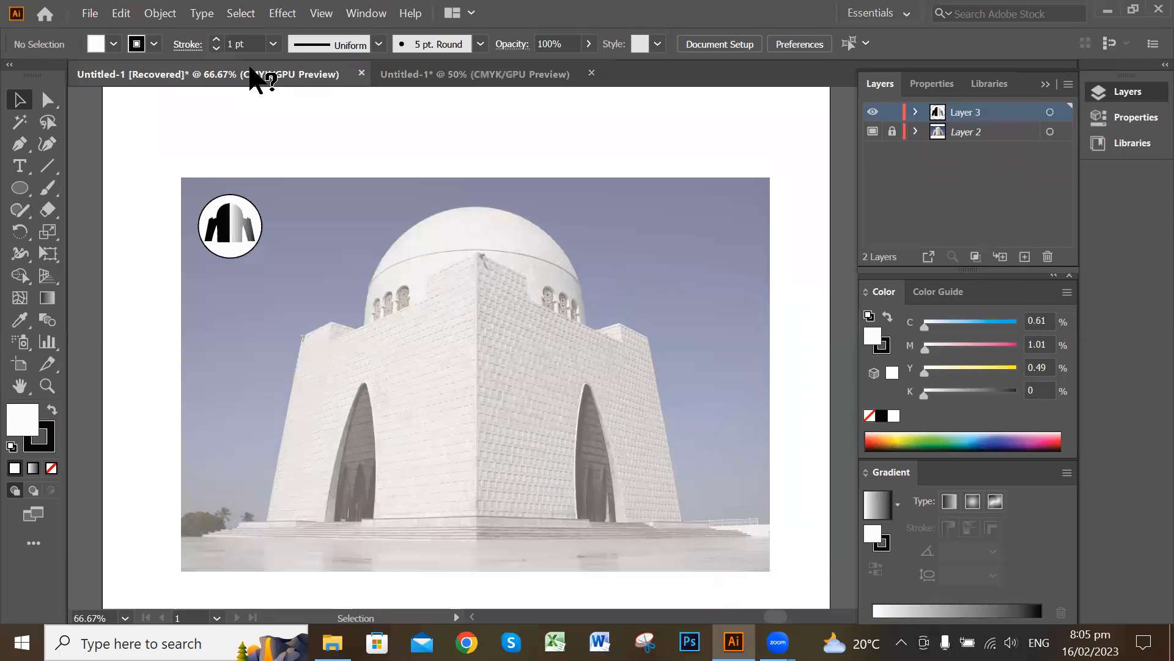
pyautogui.click(422, 74)
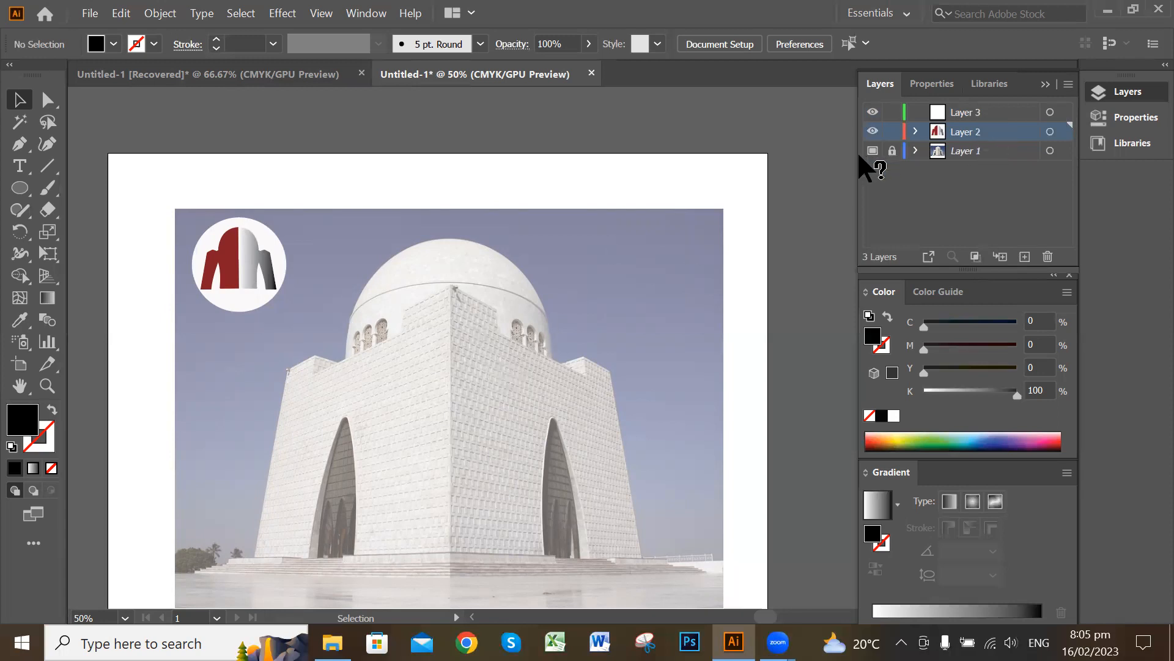
pyautogui.click(872, 151)
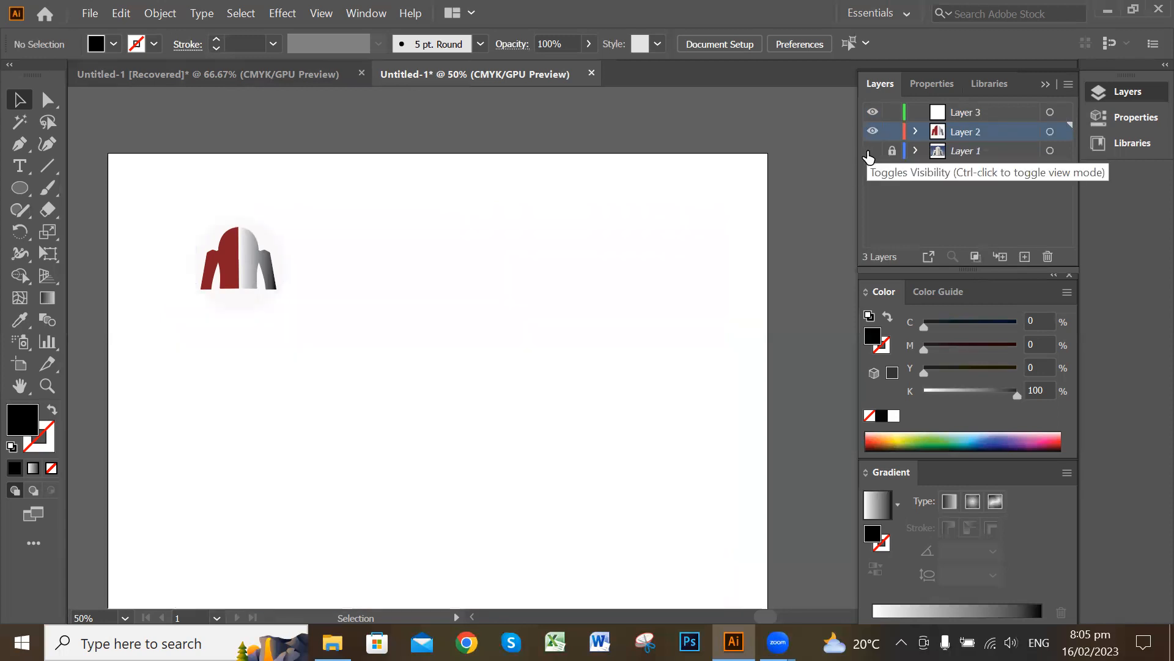
pyautogui.click(871, 153)
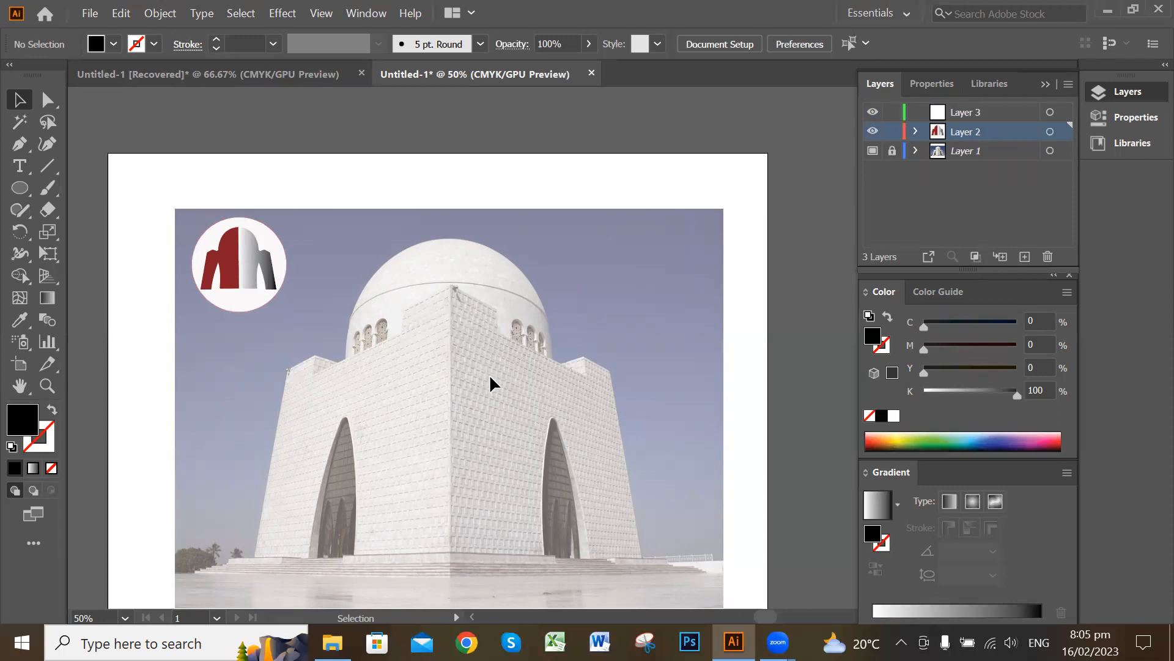
pyautogui.scroll(3, 498, 364)
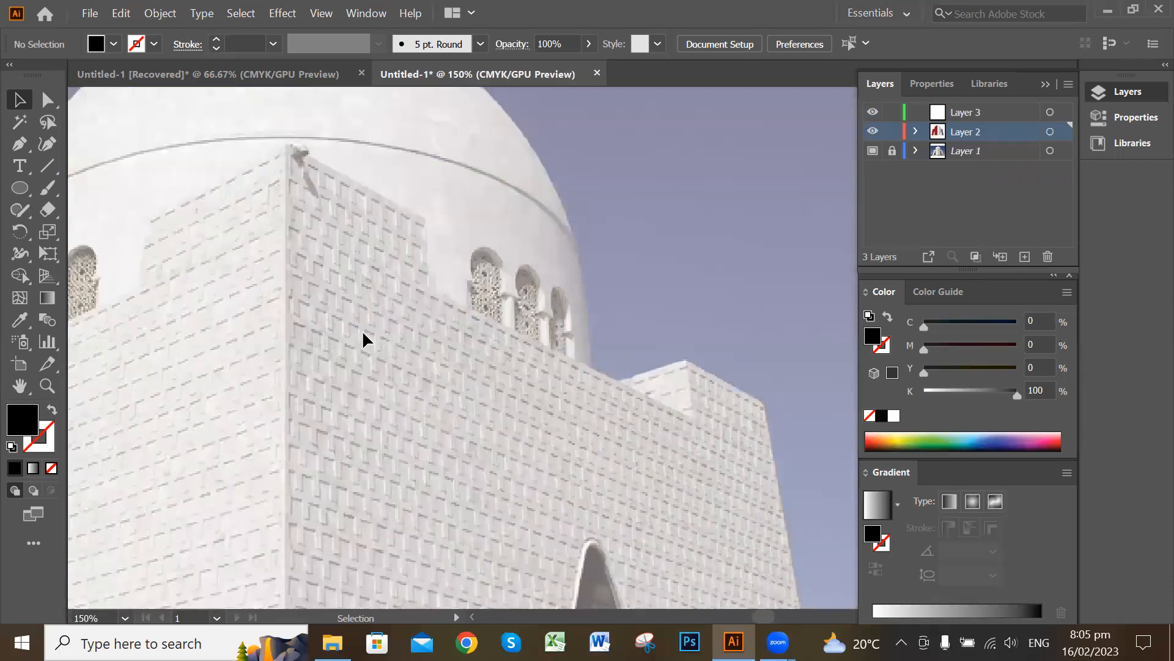
pyautogui.moveTo(324, 319); pyautogui.dragTo(661, 362)
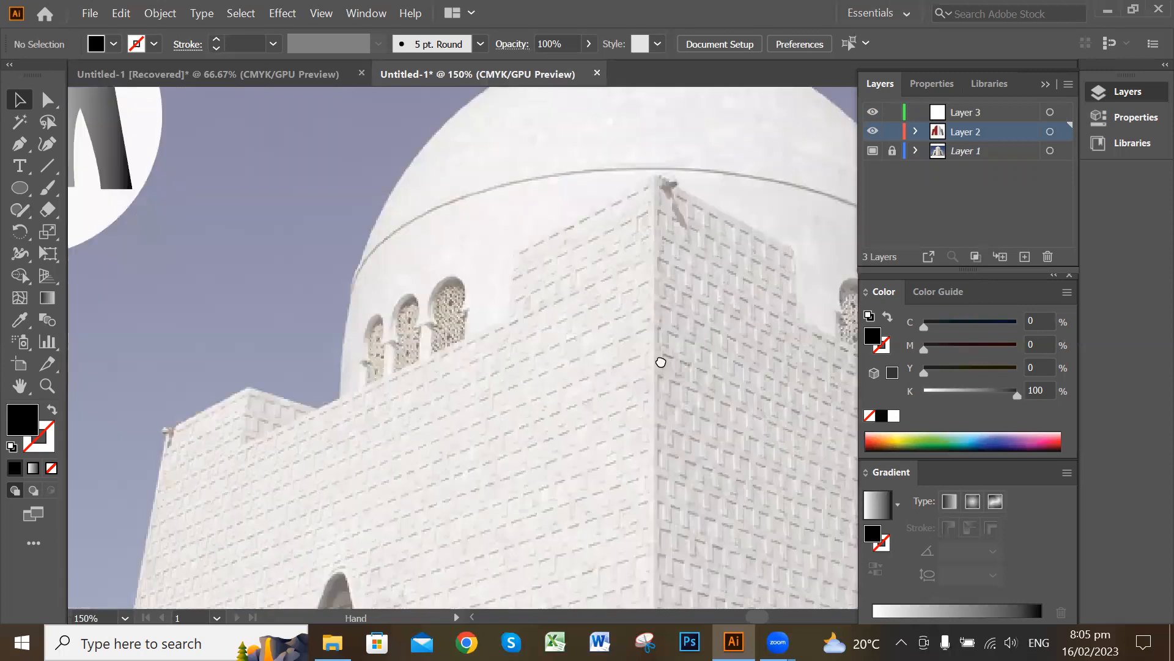
pyautogui.scroll(-2, 661, 362)
pyautogui.scroll(-1, 586, 358)
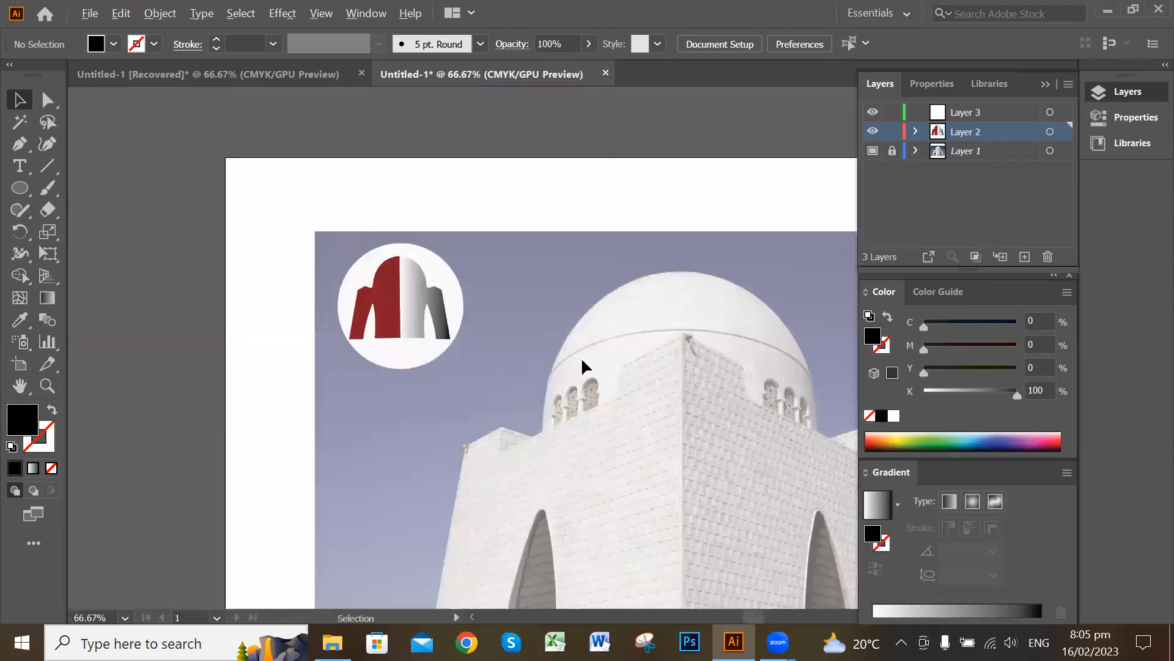
pyautogui.moveTo(645, 437); pyautogui.dragTo(589, 367)
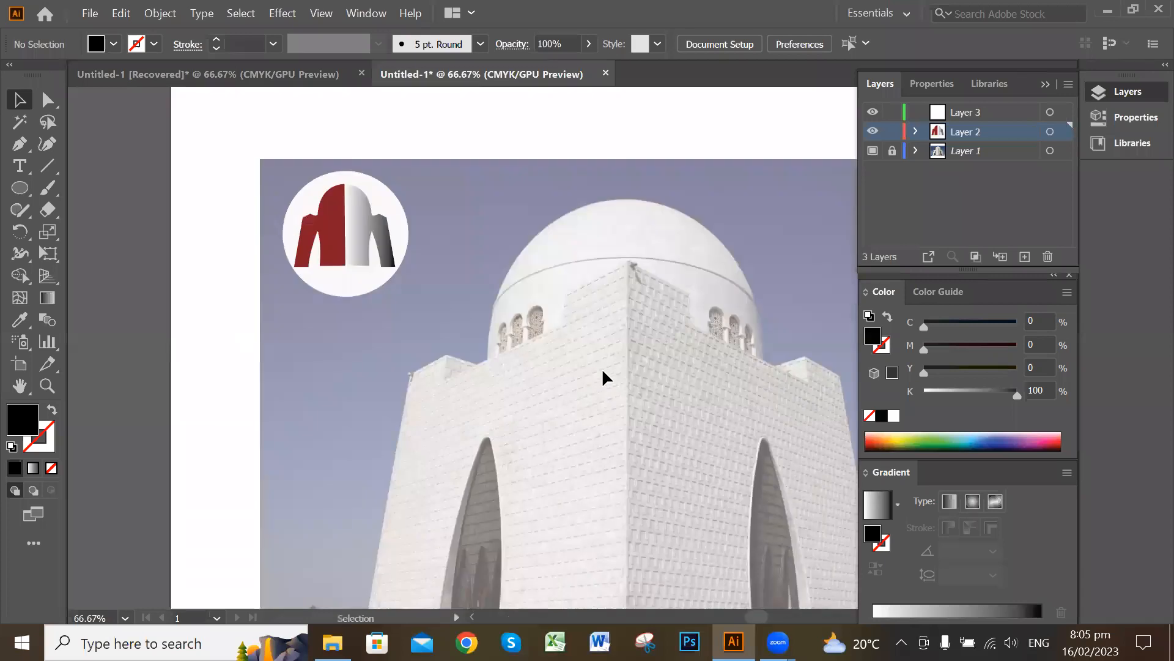